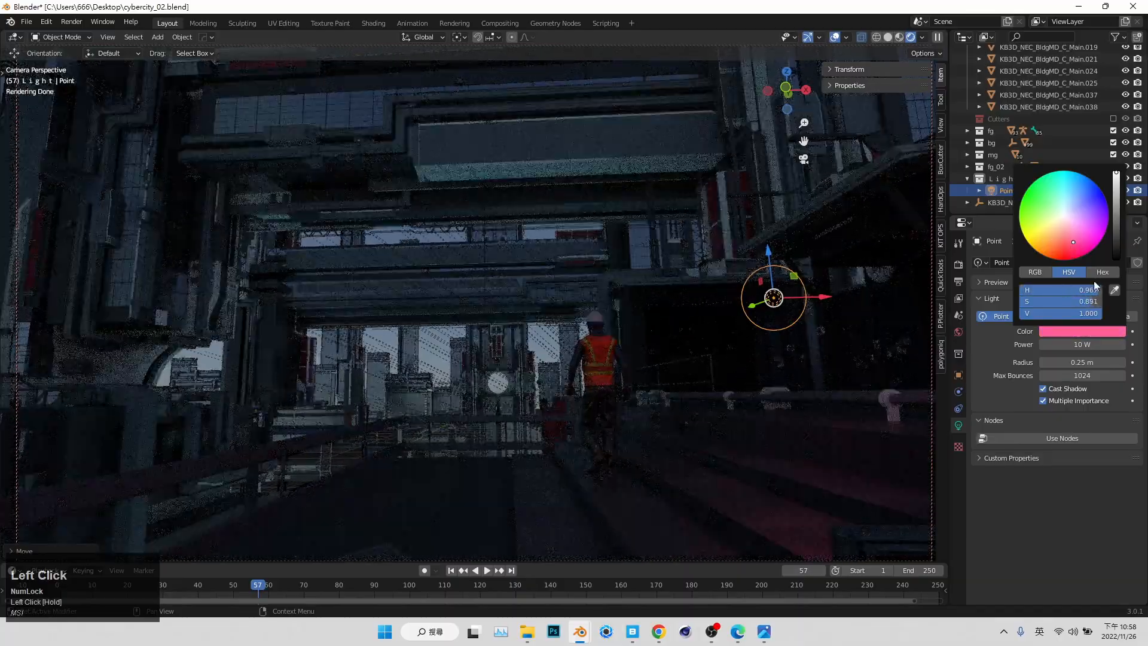
Move the pink point light up and sideways so it sits beside the red sign on the building behind the man
drag(771, 261, 767, 215)
drag(816, 251, 780, 251)
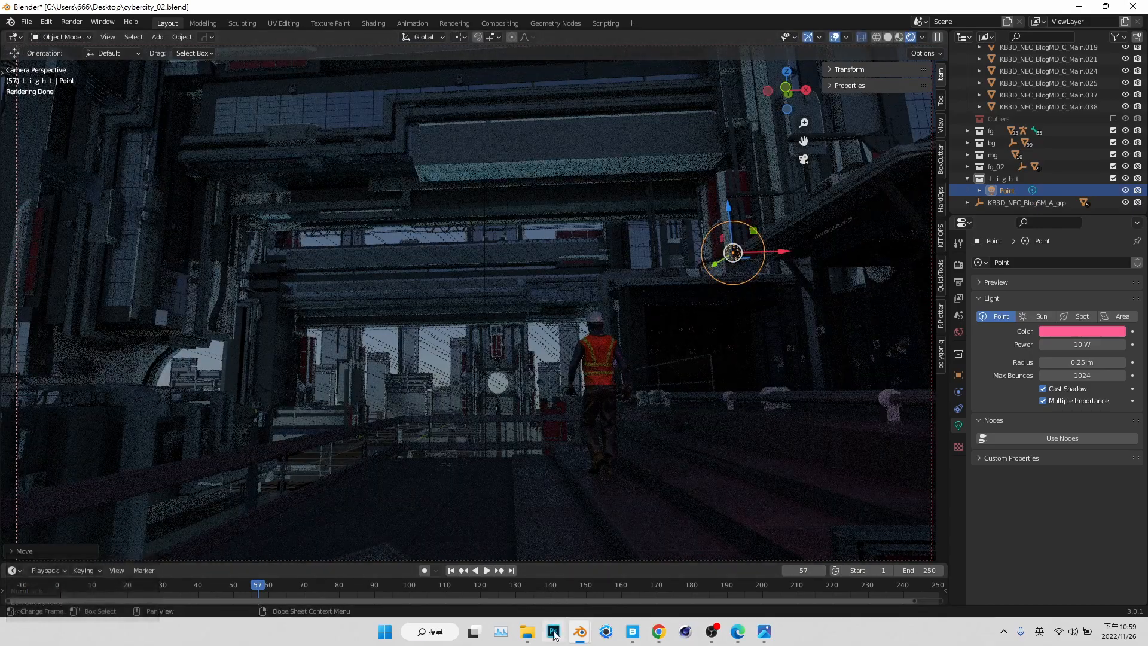
click(830, 15)
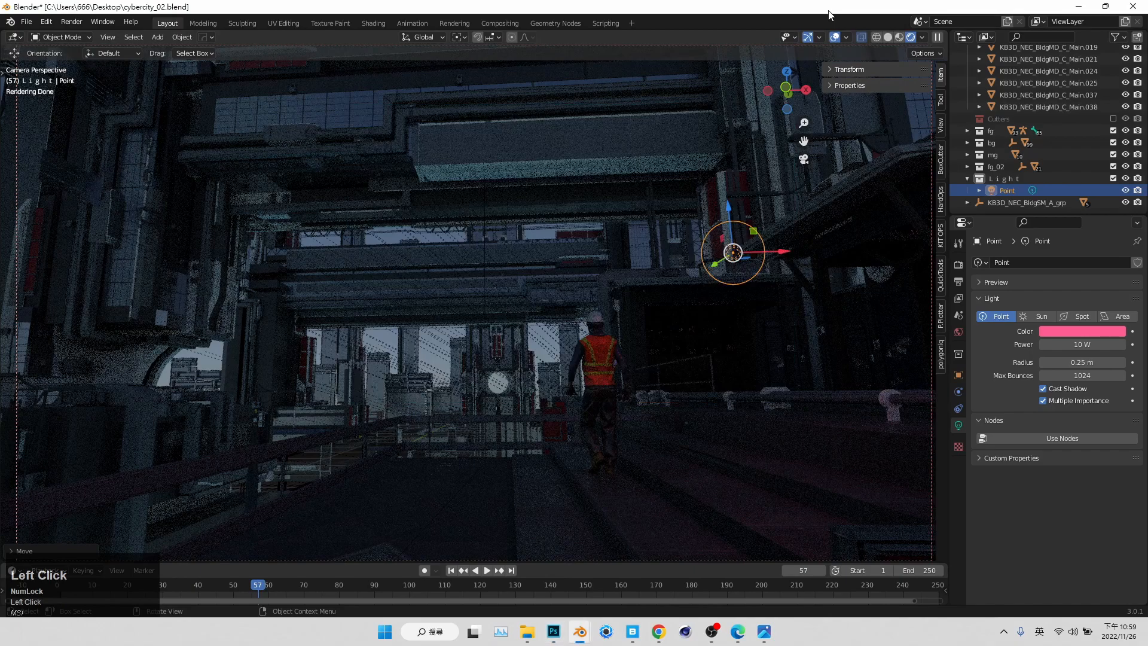
Switch to Photoshop and zoom in on the grayscale castle silhouette illustration
click(551, 631)
click(552, 632)
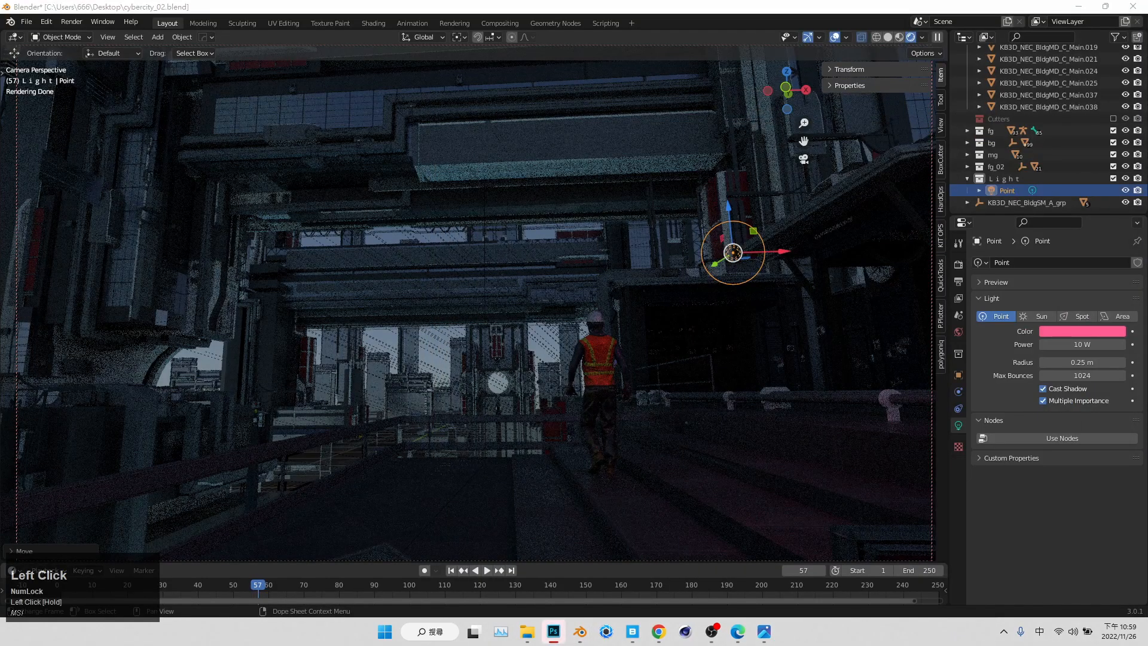
click(553, 631)
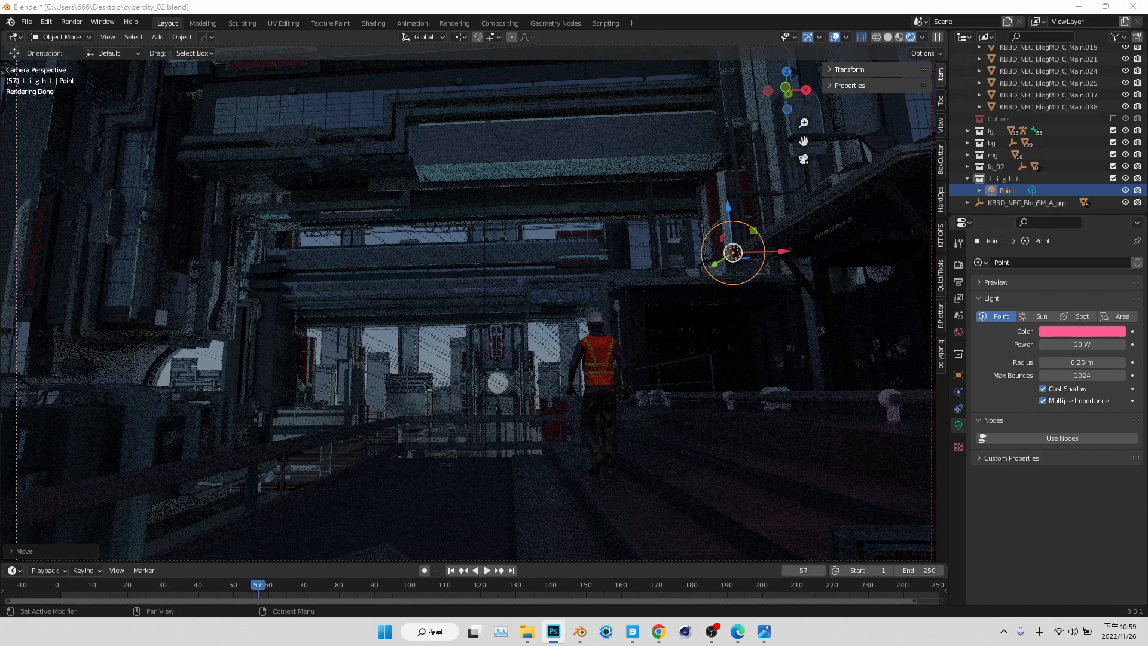
click(553, 631)
click(553, 631)
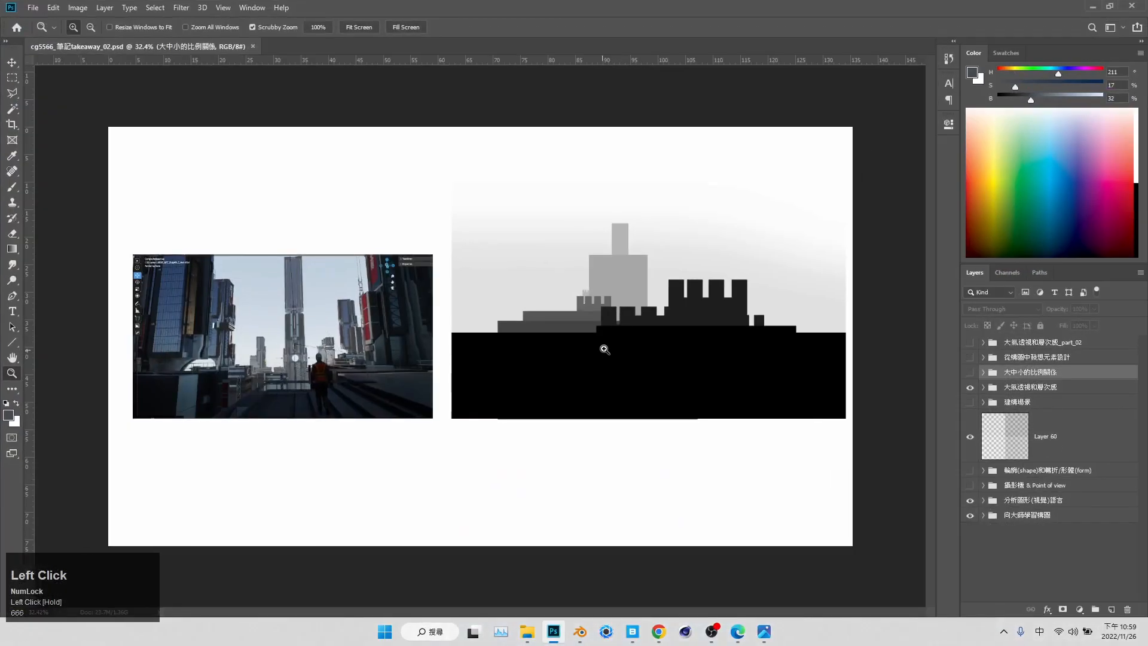
click(553, 324)
drag(553, 324, 413, 320)
drag(625, 280, 785, 265)
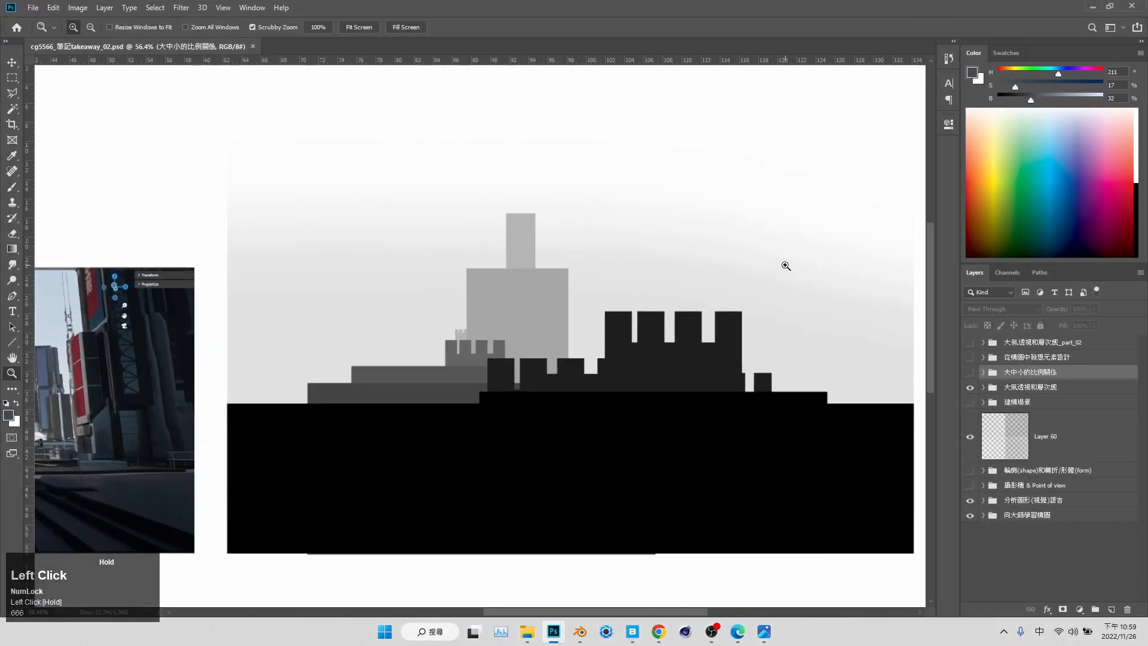
Stretch the band beneath the dark castle's battlements upward so the notches become shallower, and clear the selection
key(v)
key(v)
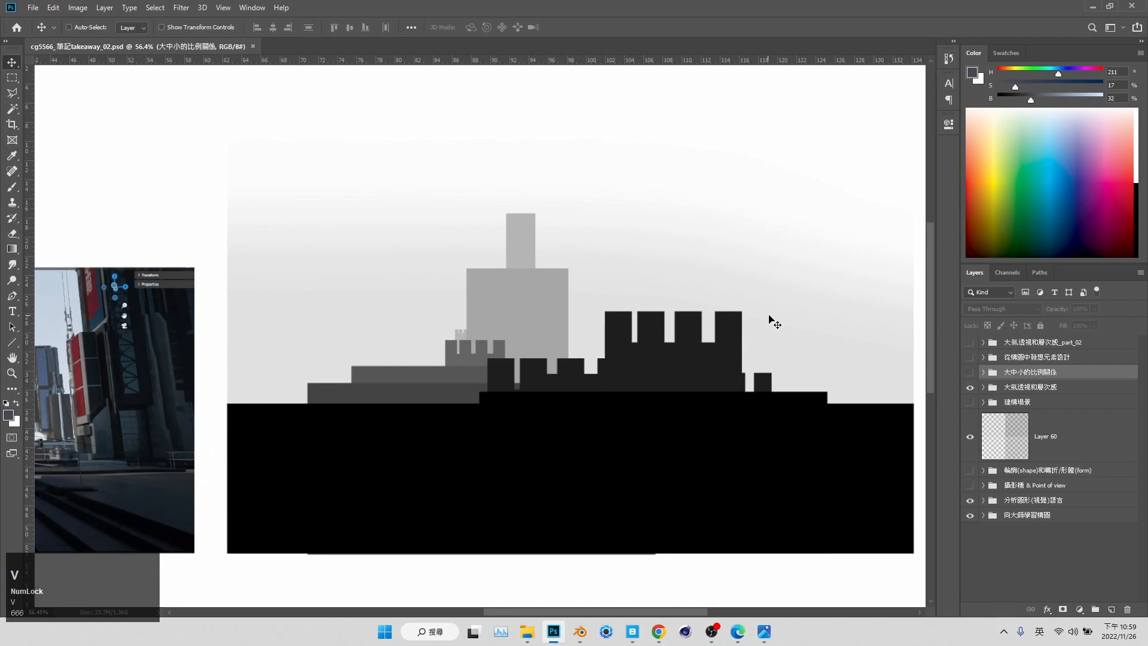
ctrl+click(741, 333)
key(m)
drag(626, 380, 744, 385)
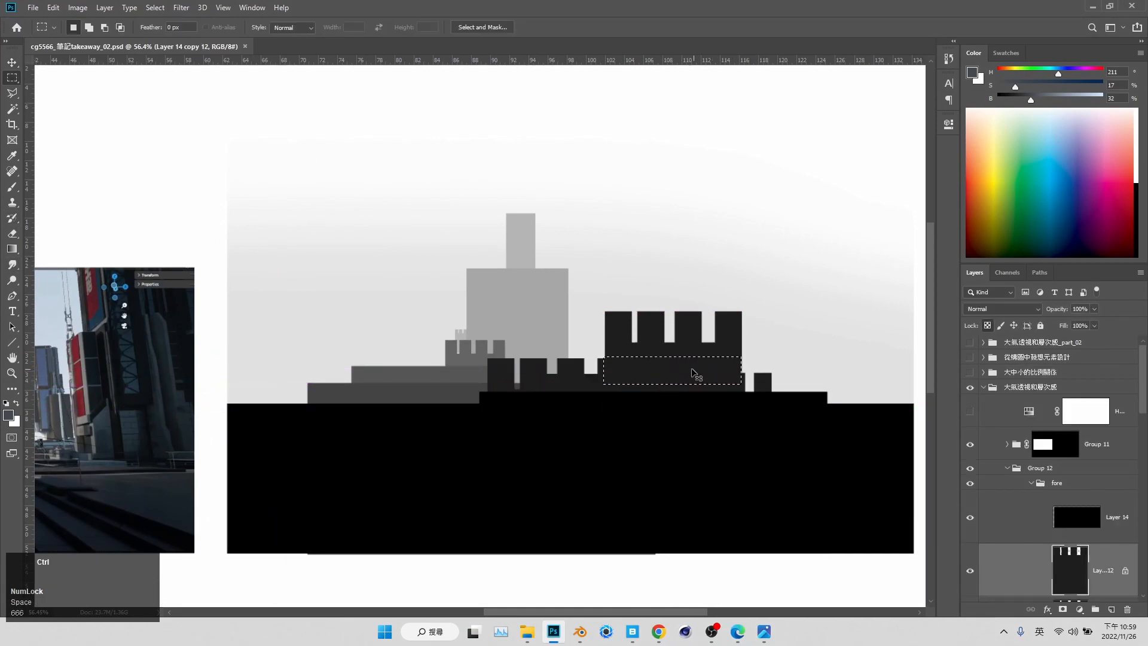
key(ctrl+t)
shift+drag(673, 357, 674, 321)
key(Return)
key(ctrl+d)
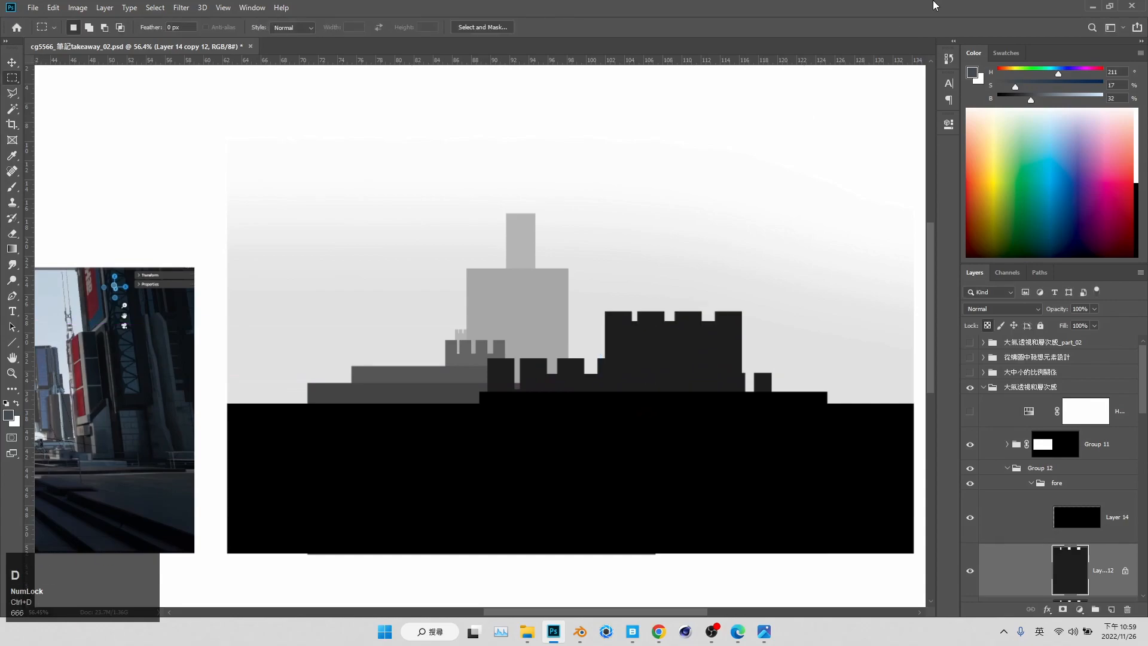
Switch to Blender, set the point light's power to 1000 W and reposition the light next to the red sign
click(1094, 9)
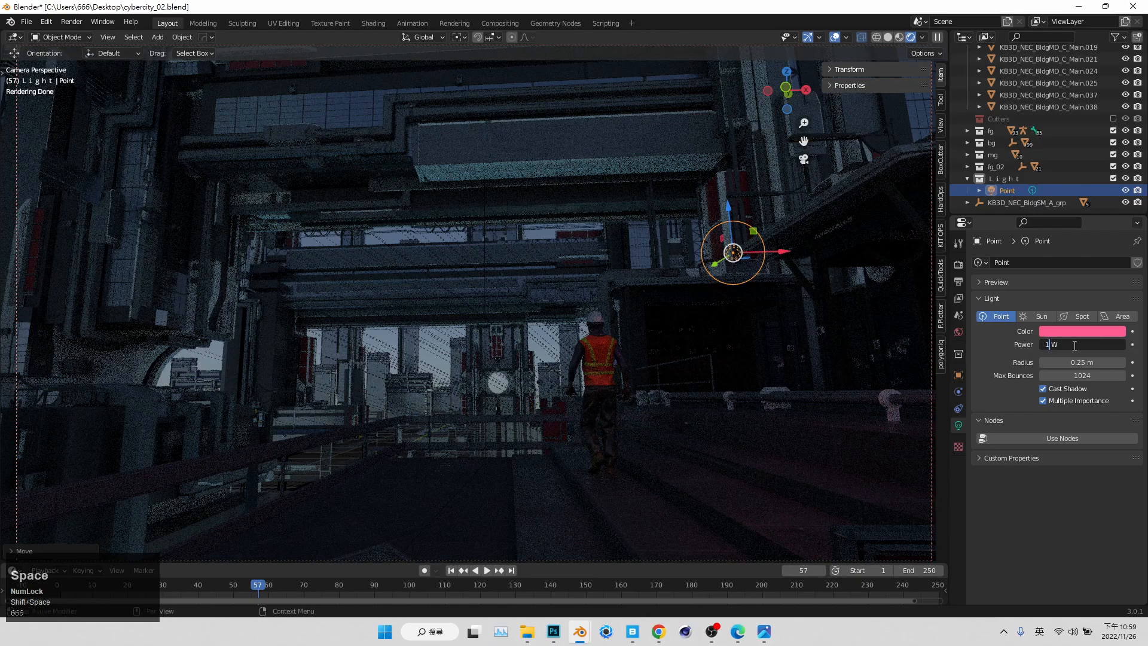
key(Return)
drag(715, 287, 698, 231)
drag(656, 268, 662, 160)
drag(715, 204, 742, 203)
middle_drag(772, 184, 517, 403)
scroll(538, 392, up, 5)
click(803, 159)
drag(707, 333, 699, 239)
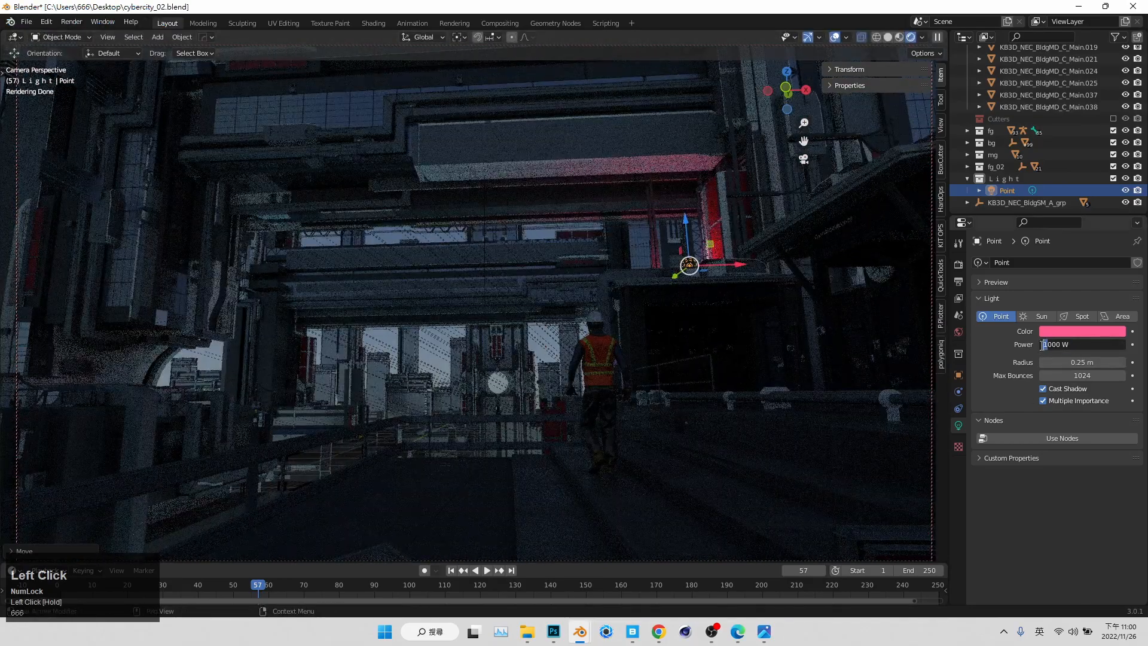
Set the point light's power to 5000 W, shift it slightly down toward the dark building's roof, and deselect it
drag(1043, 345, 1059, 343)
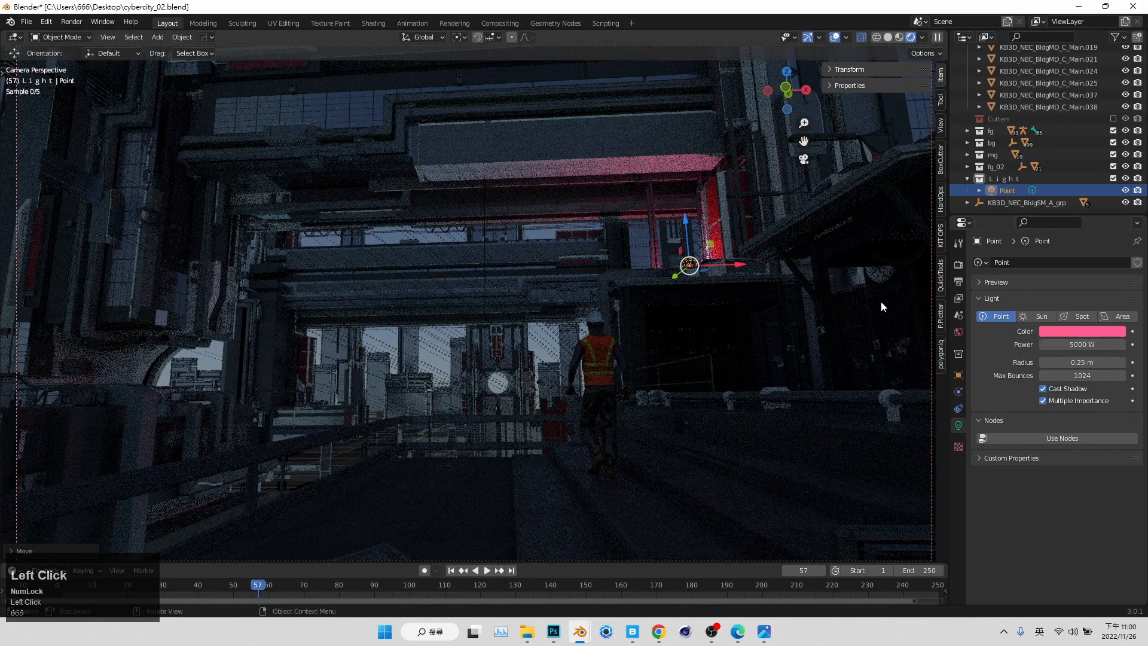
drag(710, 244, 693, 260)
click(433, 343)
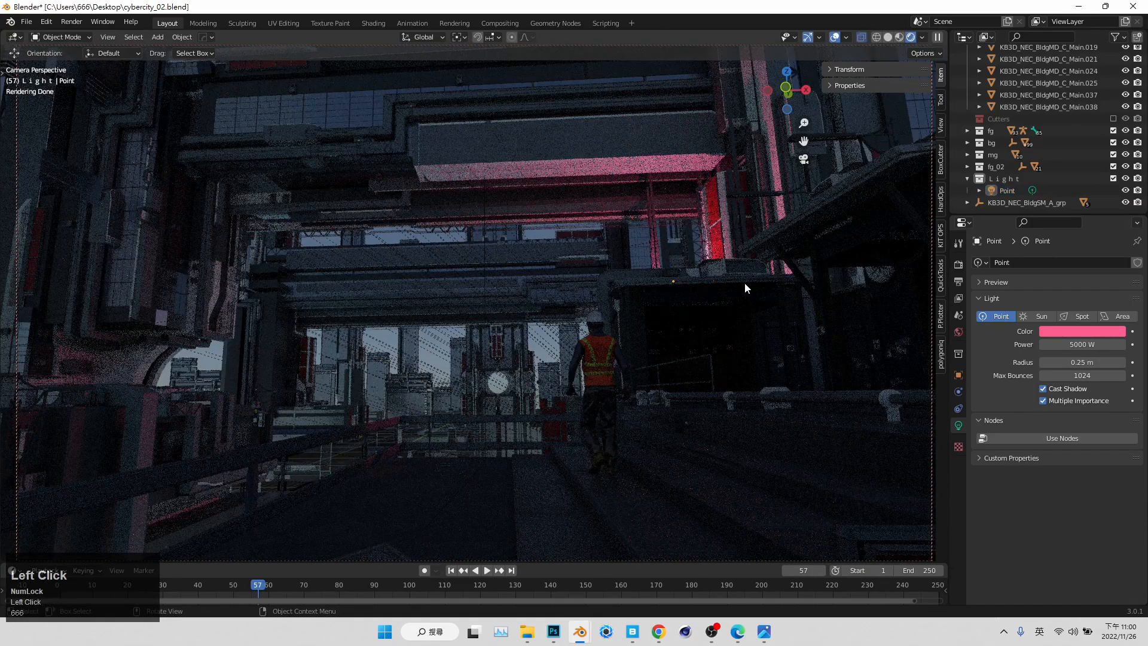
click(745, 288)
click(433, 347)
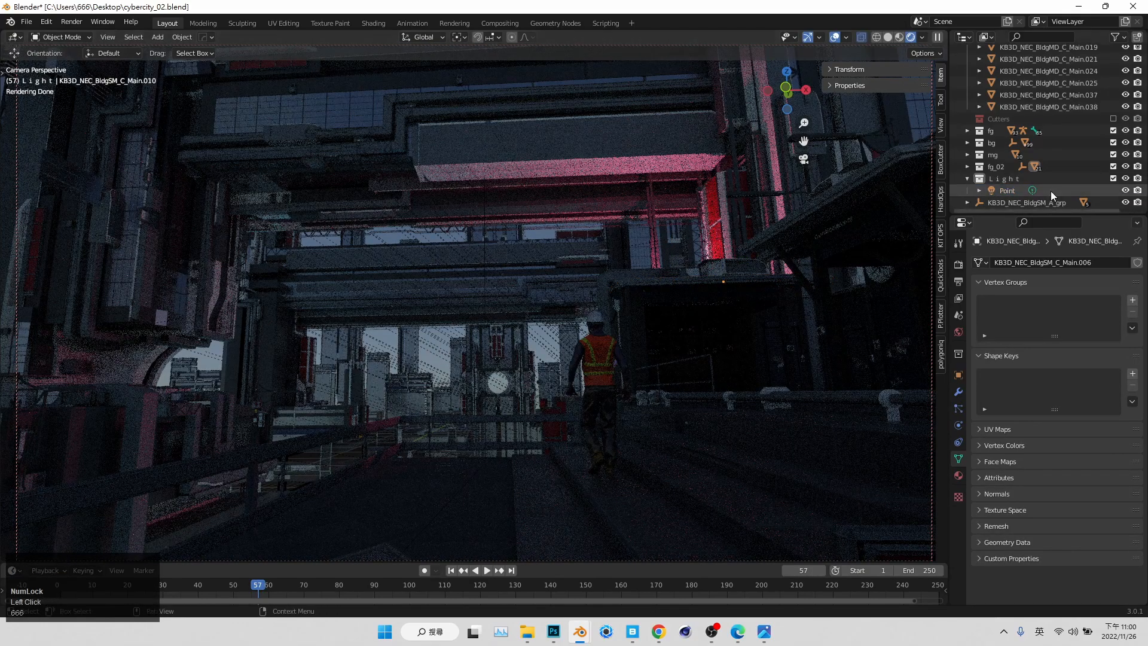
In Photoshop, create a layer group named Lighting above the other groups and paste the Blender screenshot into it
click(554, 631)
click(985, 388)
scroll(989, 401, up, 5)
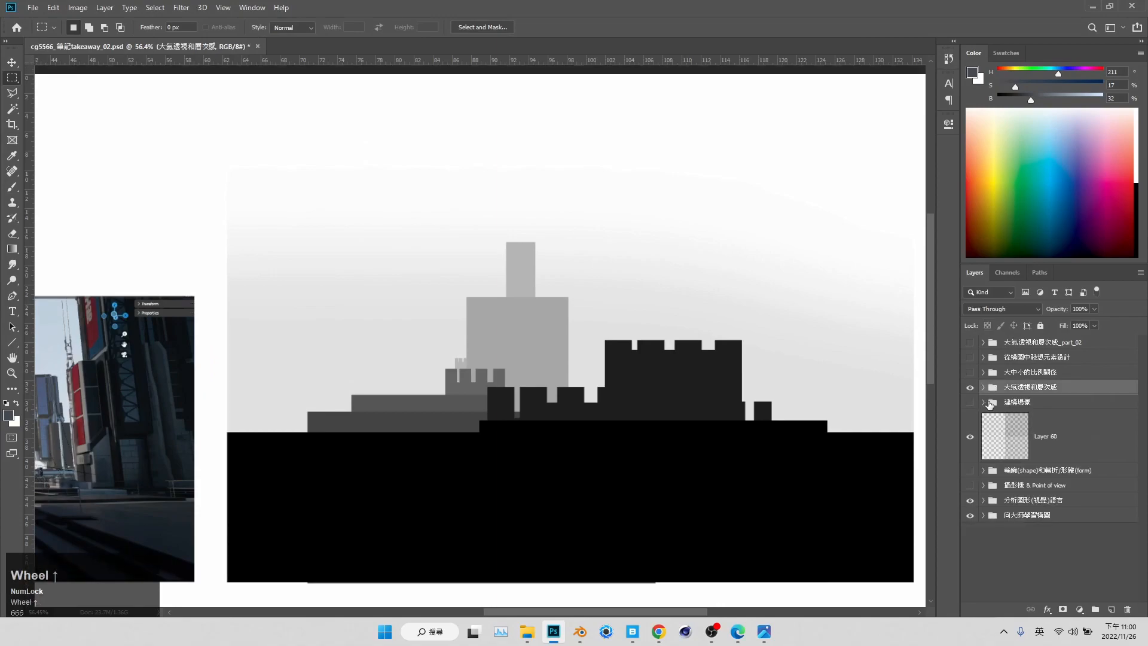
click(1042, 342)
click(1095, 609)
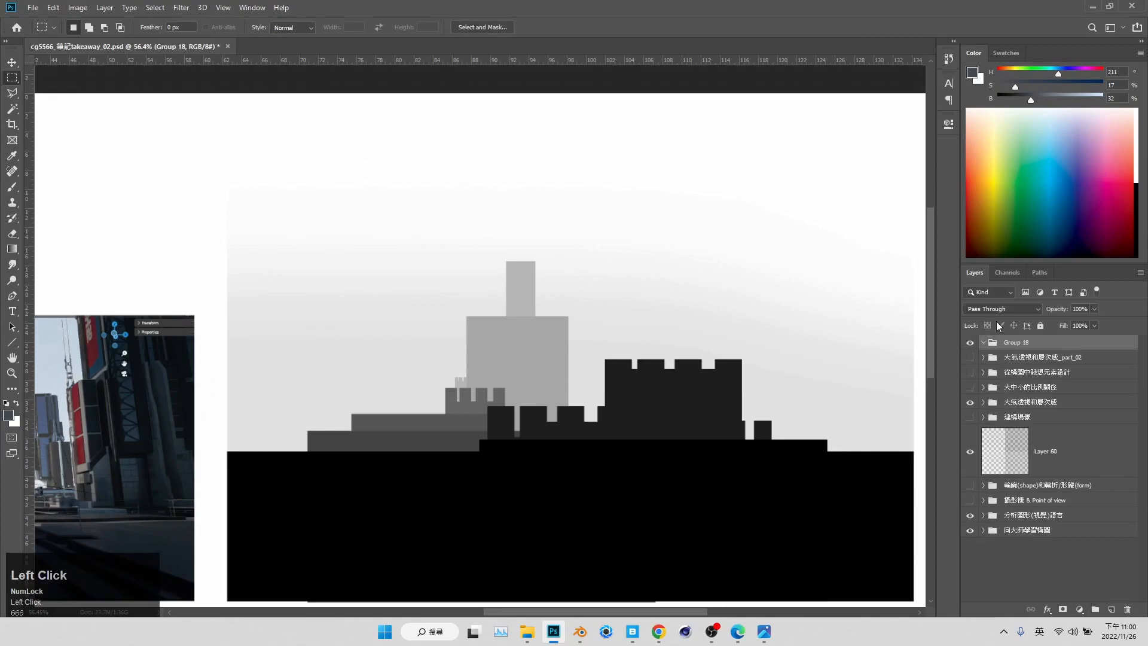
click(1037, 352)
key(ctrl+v)
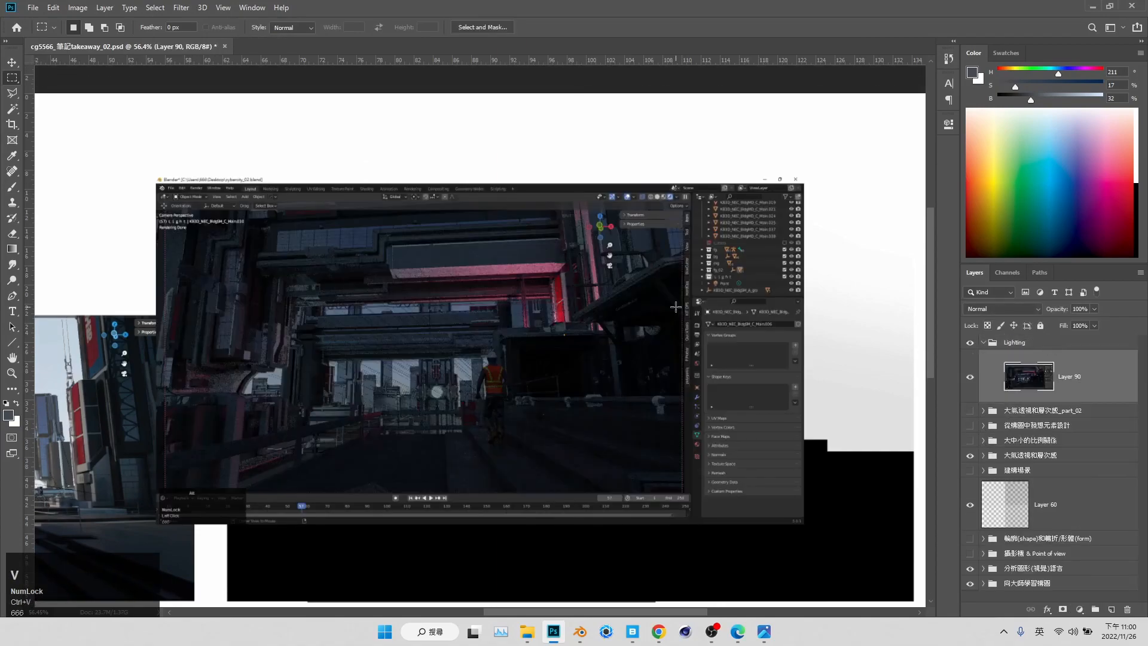
Switch to Blender and turn the Light collection off and on again to compare the scene without the point light
click(1102, 5)
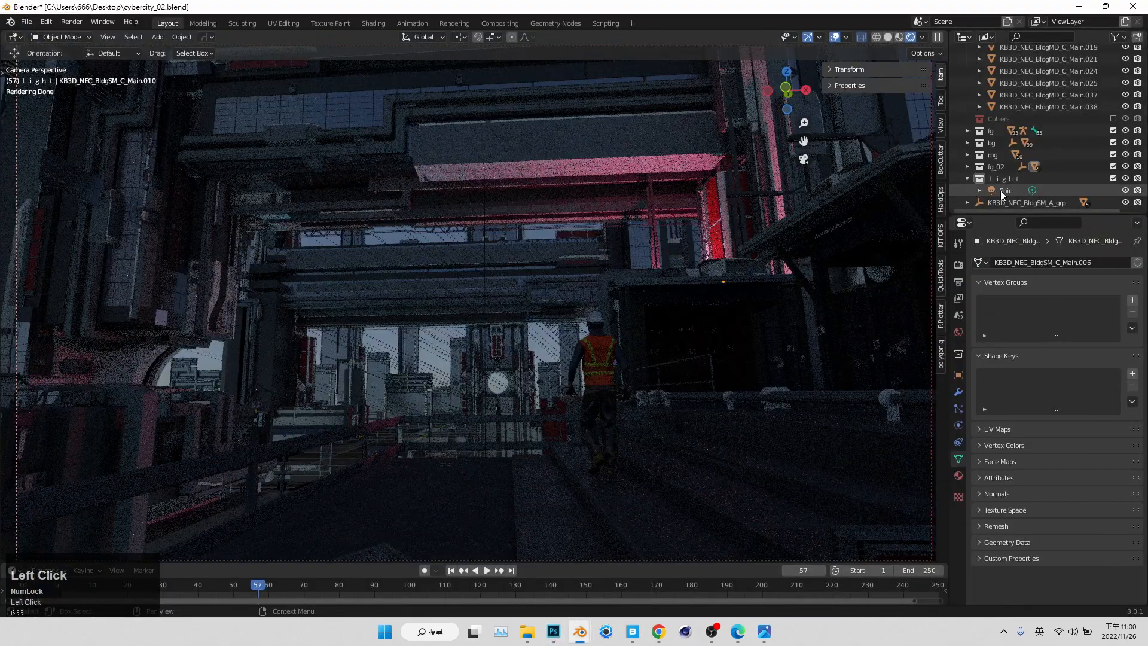
click(1113, 178)
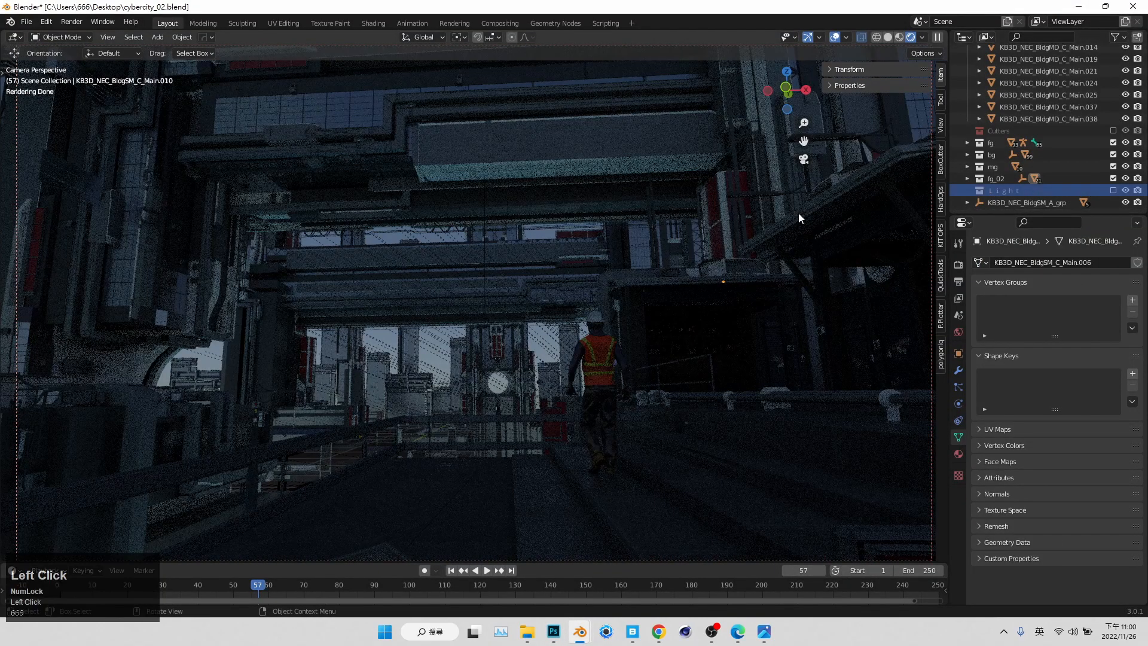
click(1114, 193)
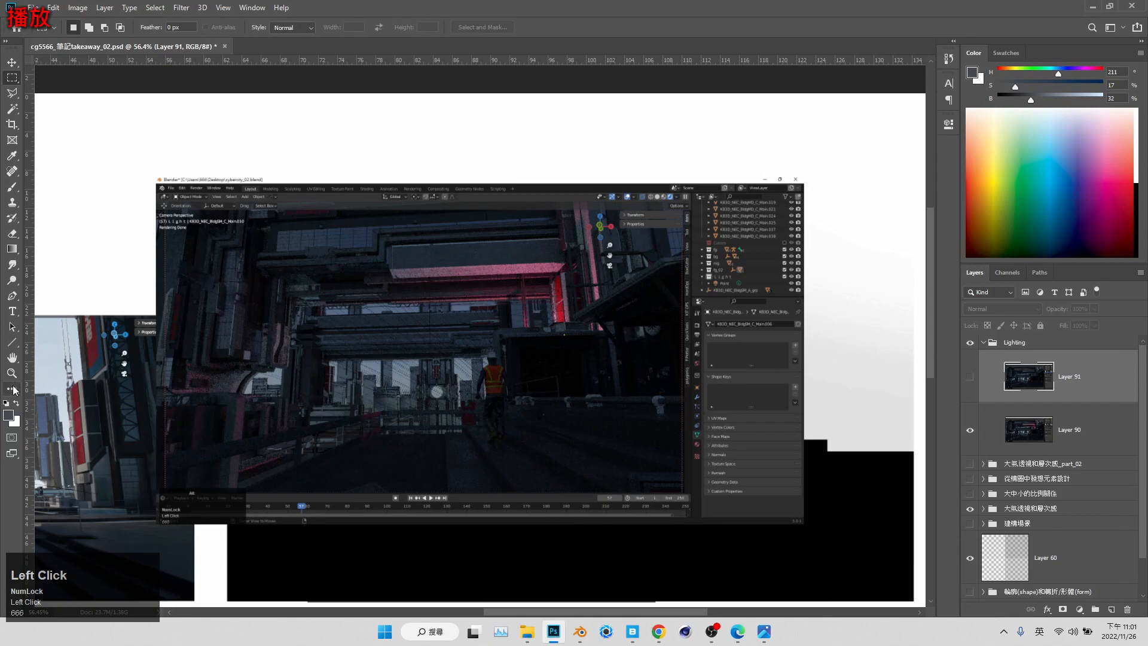
On a new layer above the Photoshop screenshots, outline the dark building beside the man with a white brush
drag(608, 351, 641, 342)
click(1111, 609)
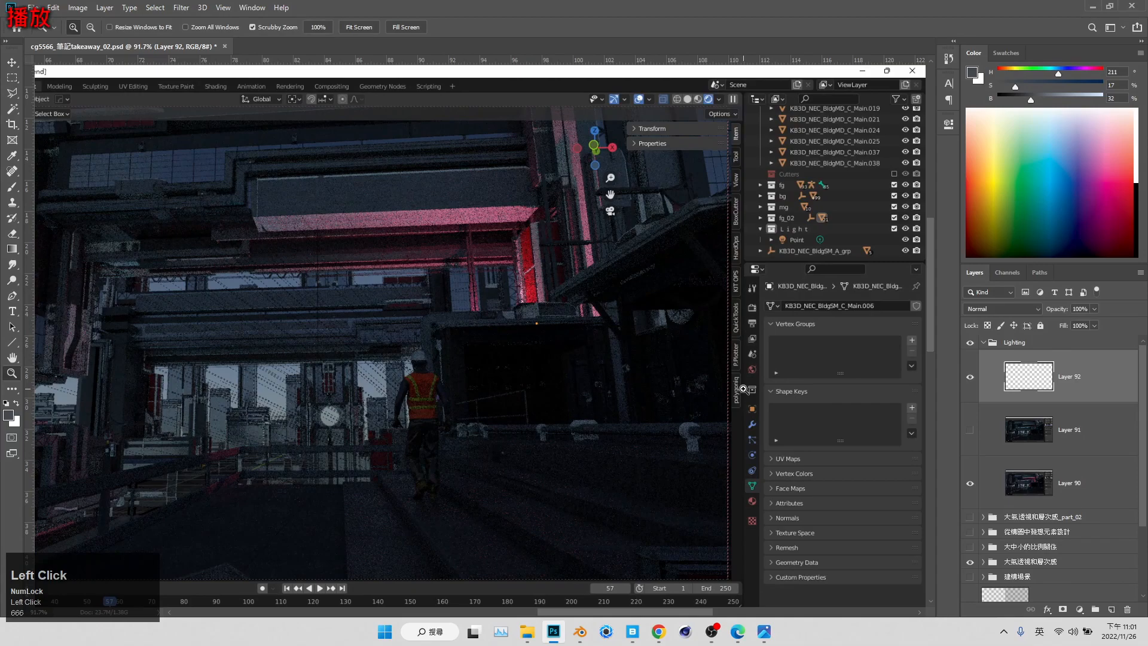
key(b)
key(d)
key(x)
mouse_move(681, 204)
mouse_down()
mouse_move(538, 296)
mouse_move(431, 311)
mouse_up()
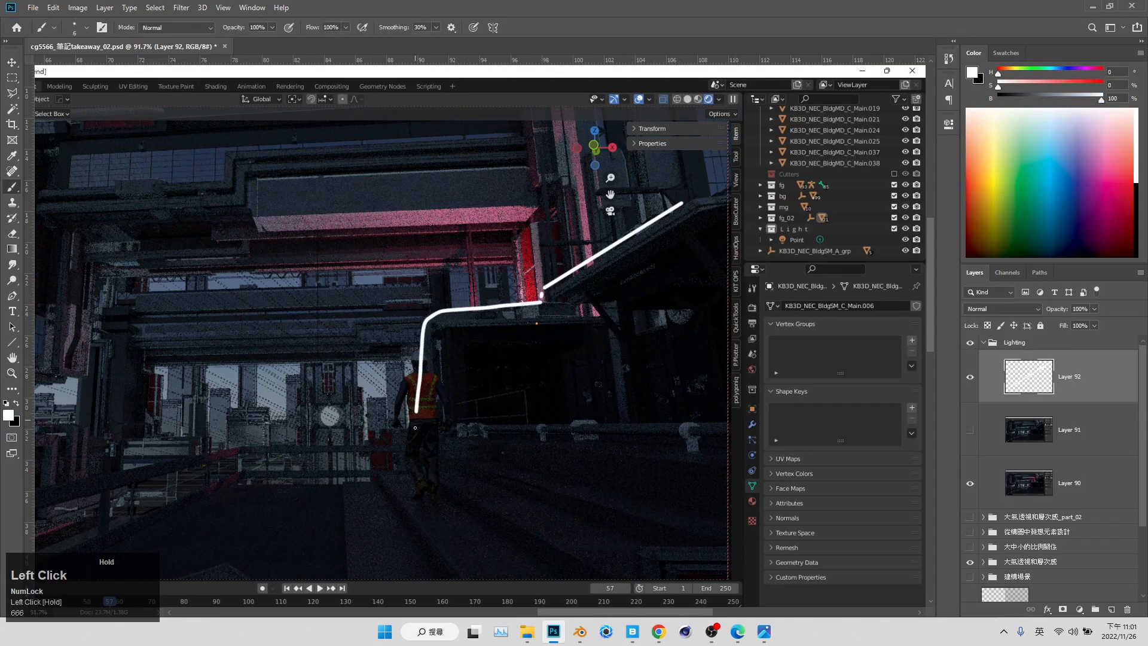
drag(415, 428, 737, 483)
drag(723, 194, 691, 202)
key(z)
drag(509, 307, 460, 310)
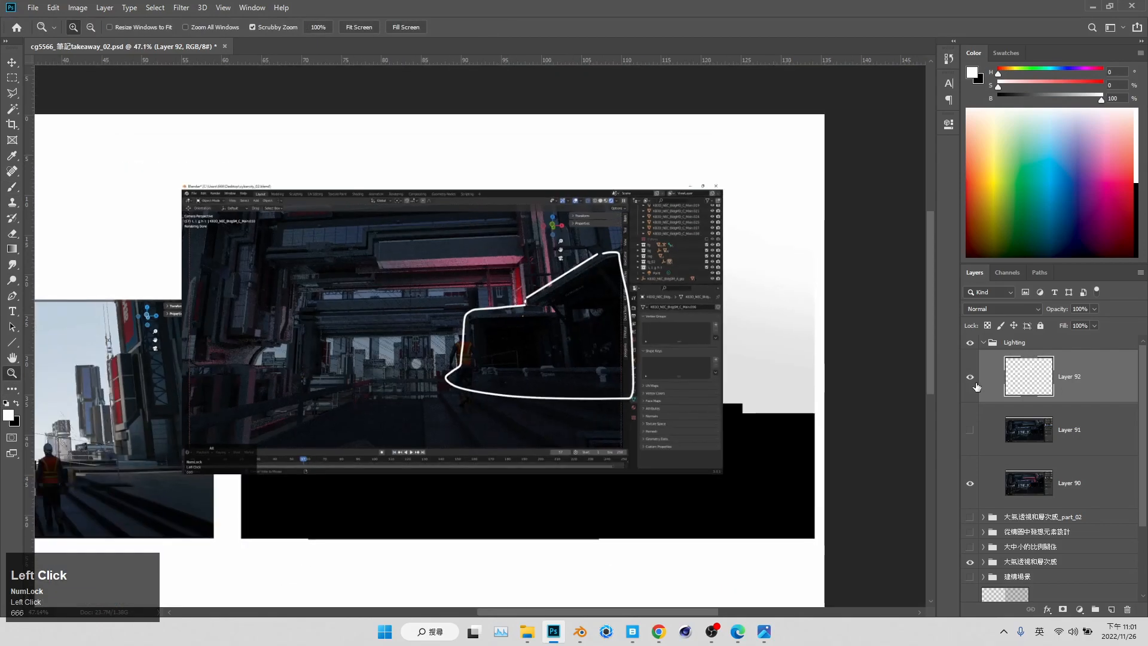
Toggle the visibility of the unlit screenshot layer to compare the outlined area with and without the light
click(970, 430)
click(970, 377)
click(969, 377)
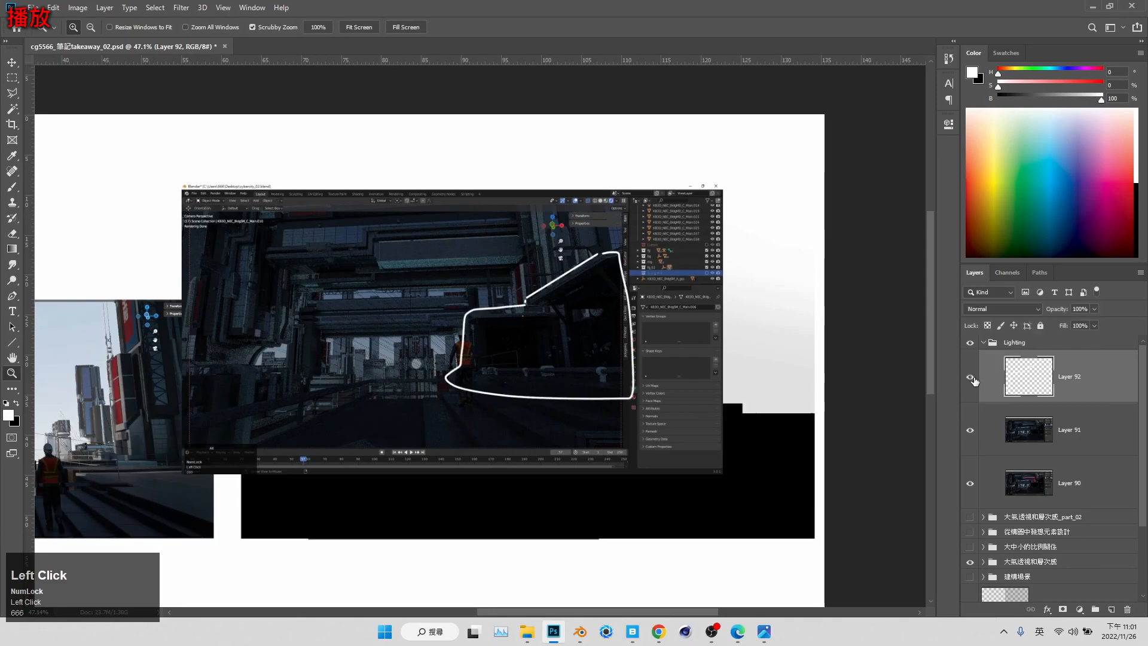
click(970, 430)
click(970, 430)
click(970, 430)
Add a new layer beneath both screenshots in the Lighting group and fill it
mouse_move(494, 305)
mouse_down()
mouse_move(613, 312)
mouse_move(502, 316)
mouse_up()
click(1063, 483)
click(1111, 609)
click(1086, 532)
drag(1070, 483, 1062, 524)
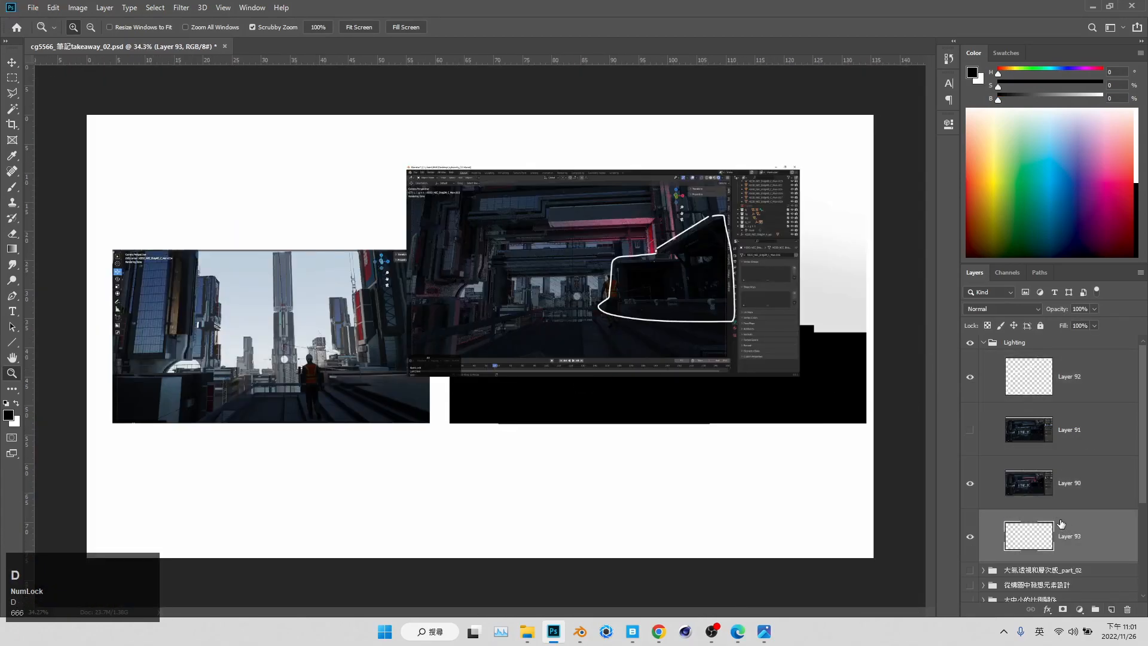
key(shift+F5)
Switch to Blender, duplicate the pink point light and move the copy toward the railing on the left of the scene
click(580, 631)
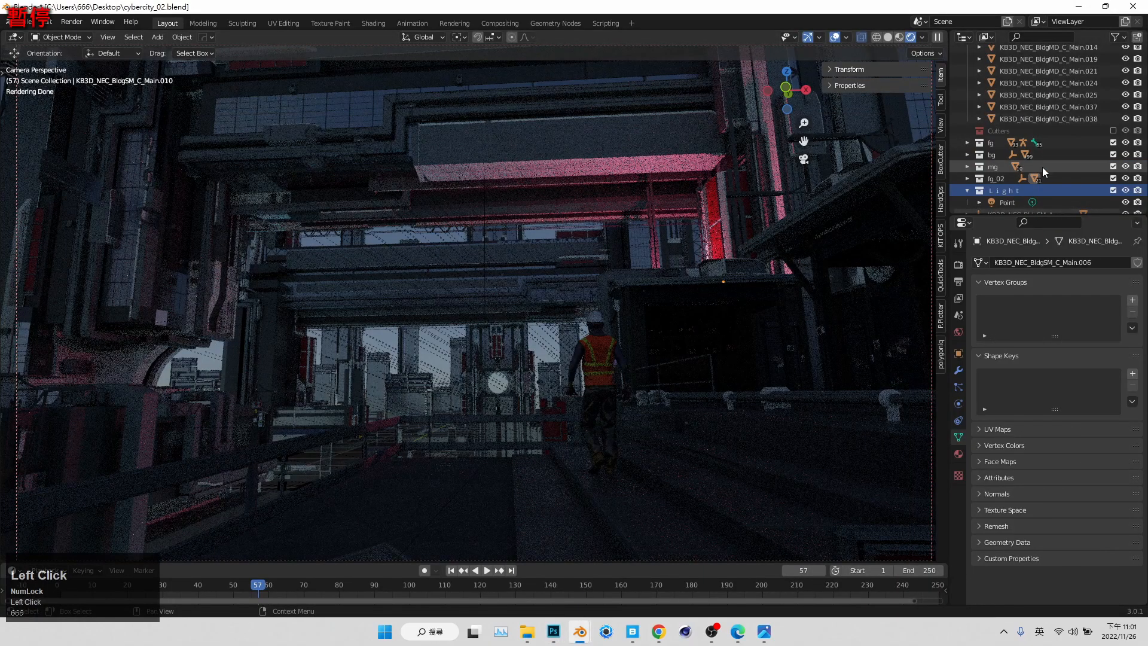
click(1007, 203)
drag(667, 243, 224, 293)
key(shift+d)
right_click(618, 257)
drag(194, 257, 191, 324)
drag(205, 369, 244, 396)
drag(206, 334, 291, 399)
drag(258, 357, 256, 388)
Try shifting the duplicated light's depth from other viewing angles and undo the last move
middle_drag(371, 245, 610, 339)
drag(617, 337, 352, 287)
middle_drag(354, 283, 393, 190)
drag(385, 193, 363, 278)
middle_drag(366, 280, 410, 352)
key(ctrl+z)
Position the duplicated light behind the railing at the lower left of the camera view
middle_drag(339, 323, 362, 320)
shift+middle_drag(362, 319, 609, 319)
middle_drag(502, 331, 239, 389)
scroll(534, 292, down, 2)
shift+middle_drag(269, 388, 442, 346)
drag(427, 315, 405, 225)
click(804, 159)
drag(303, 362, 303, 386)
drag(343, 438, 238, 438)
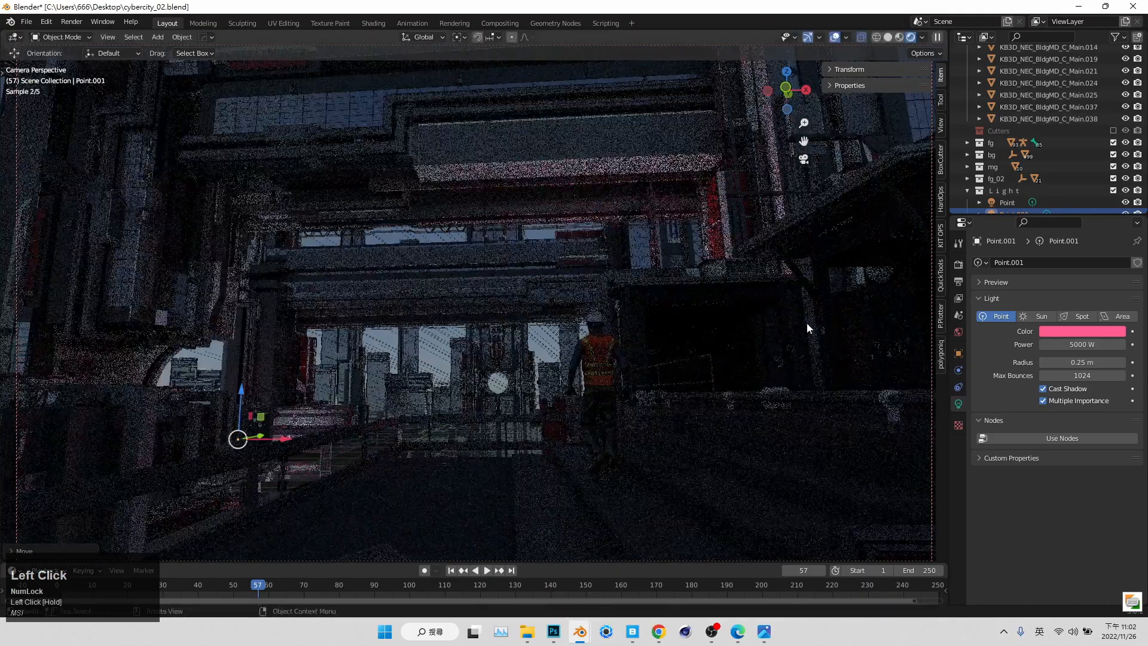
Change the duplicated light's colour to orange and set its power to 15000 W
click(1060, 332)
click(1058, 245)
drag(1058, 246, 1056, 244)
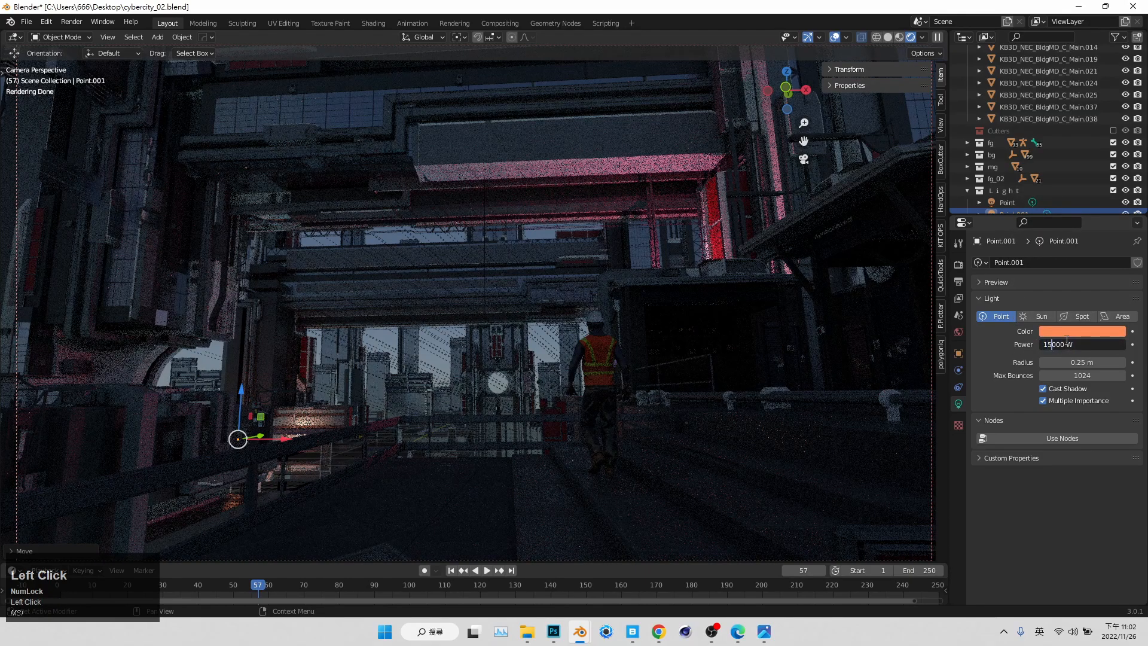
Move the orange light slightly lower behind the railing and set its radius to 10 m
drag(261, 417, 293, 470)
mouse_move(1076, 362)
mouse_down()
mouse_move(1106, 365)
mouse_move(1083, 364)
mouse_up()
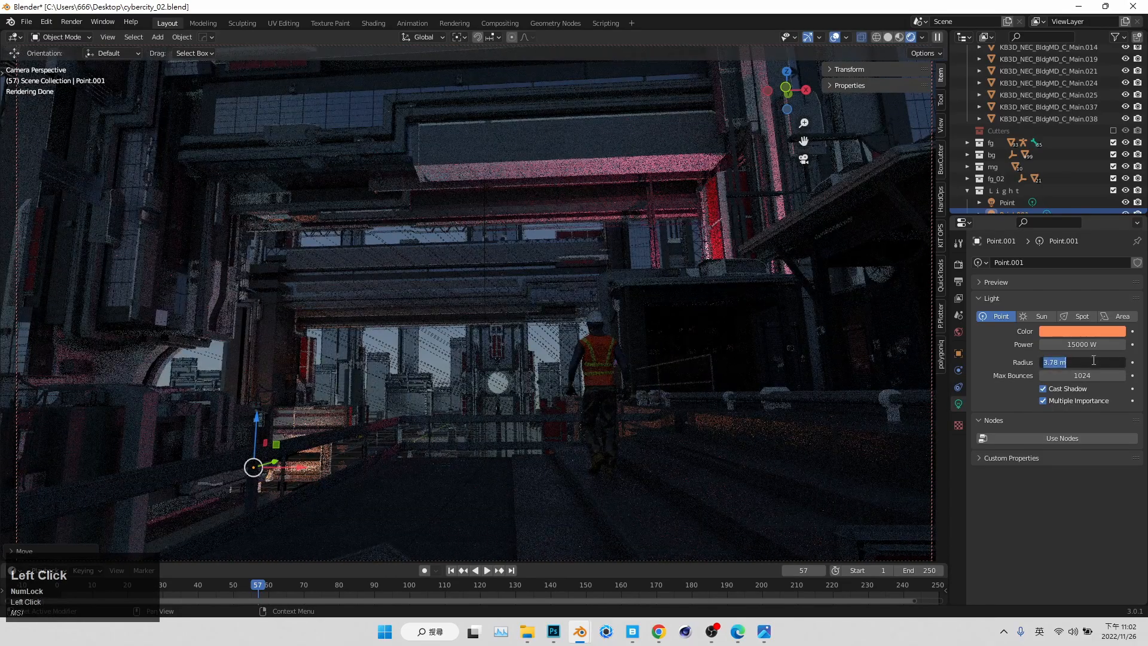
key(Return)
click(1094, 358)
text(10)
key(Return)
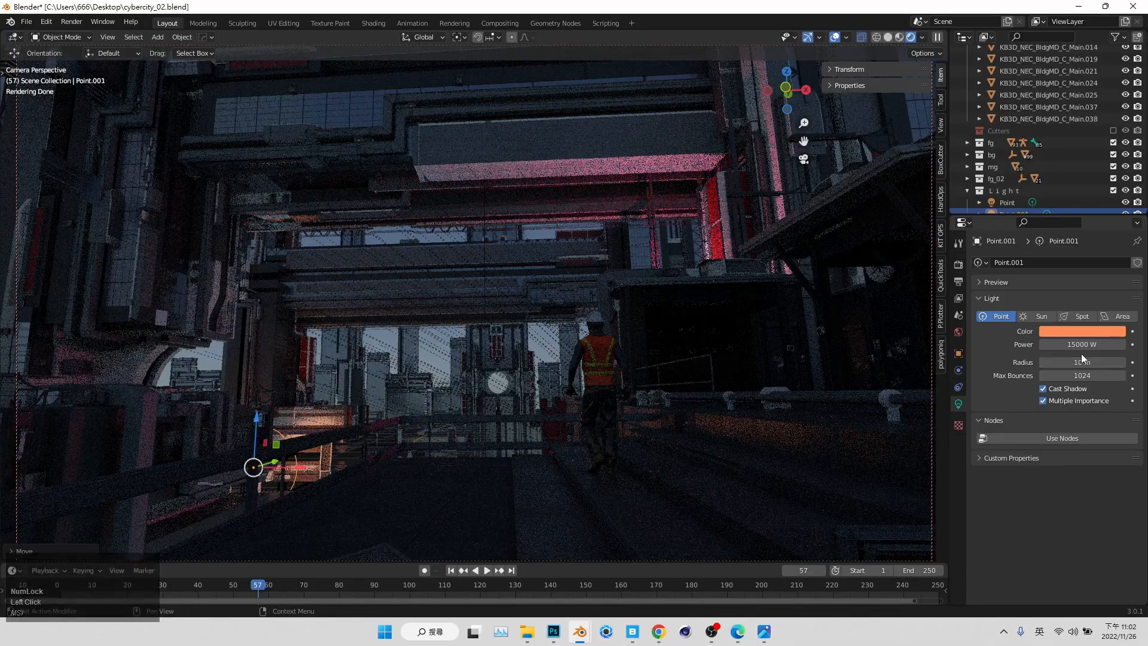
Change the colour of both point lights to magenta pink
click(1082, 330)
drag(1062, 239, 1088, 238)
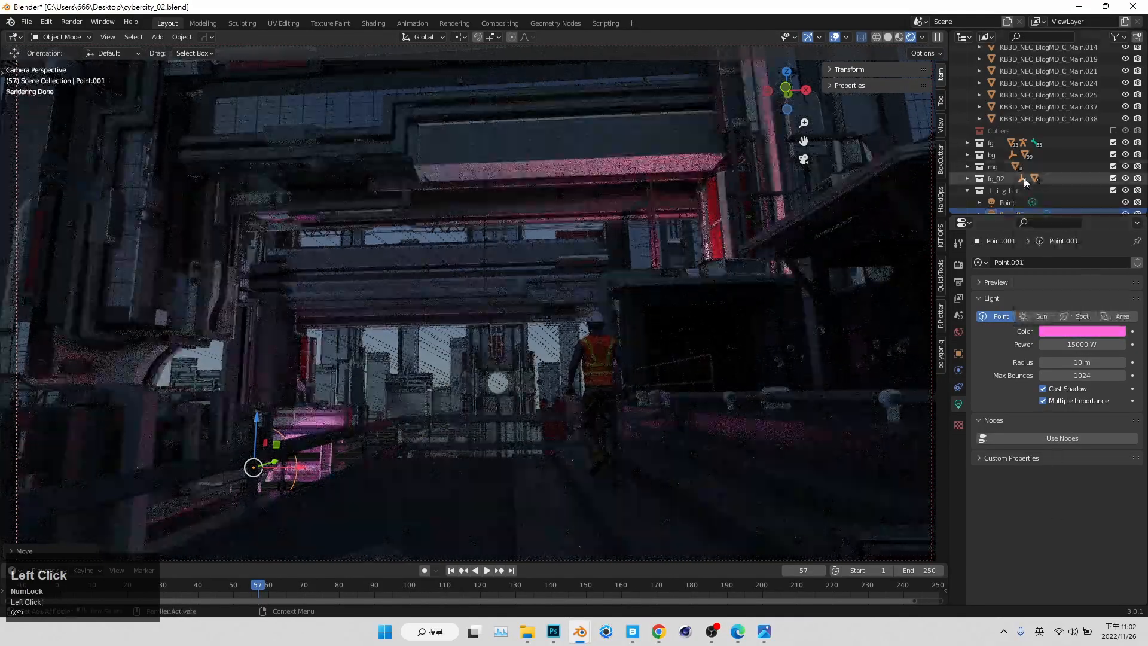
click(1010, 202)
click(1067, 331)
drag(1085, 232, 1085, 224)
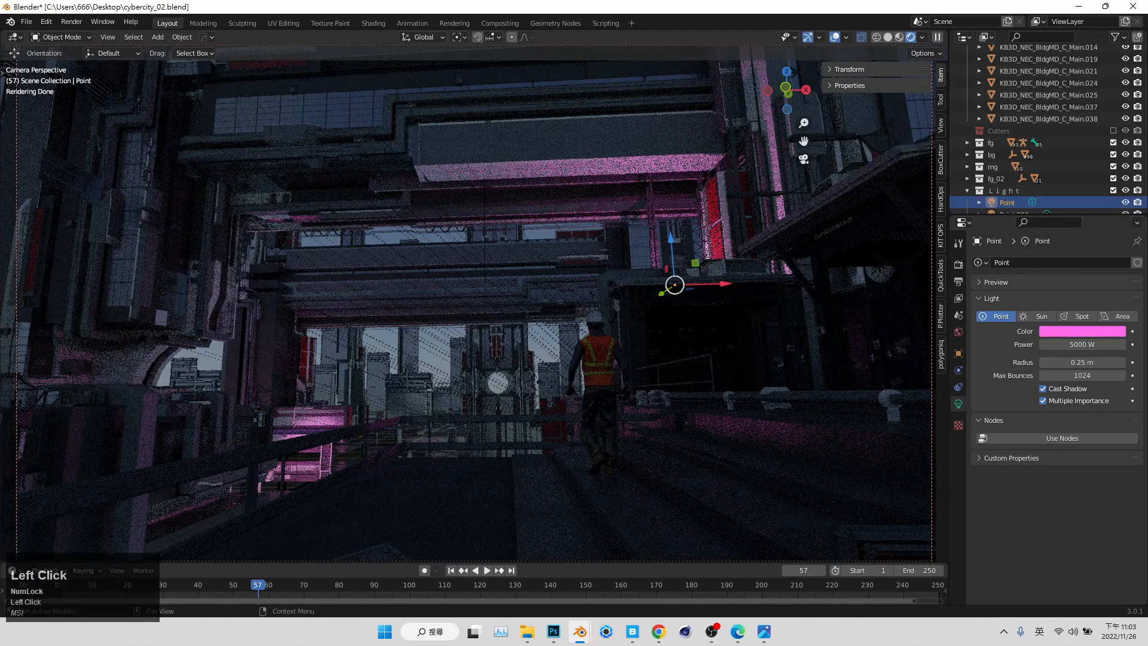
Try to duplicate the point light near the red sign and place the copy beside it
key(super+d)
key(super+d)
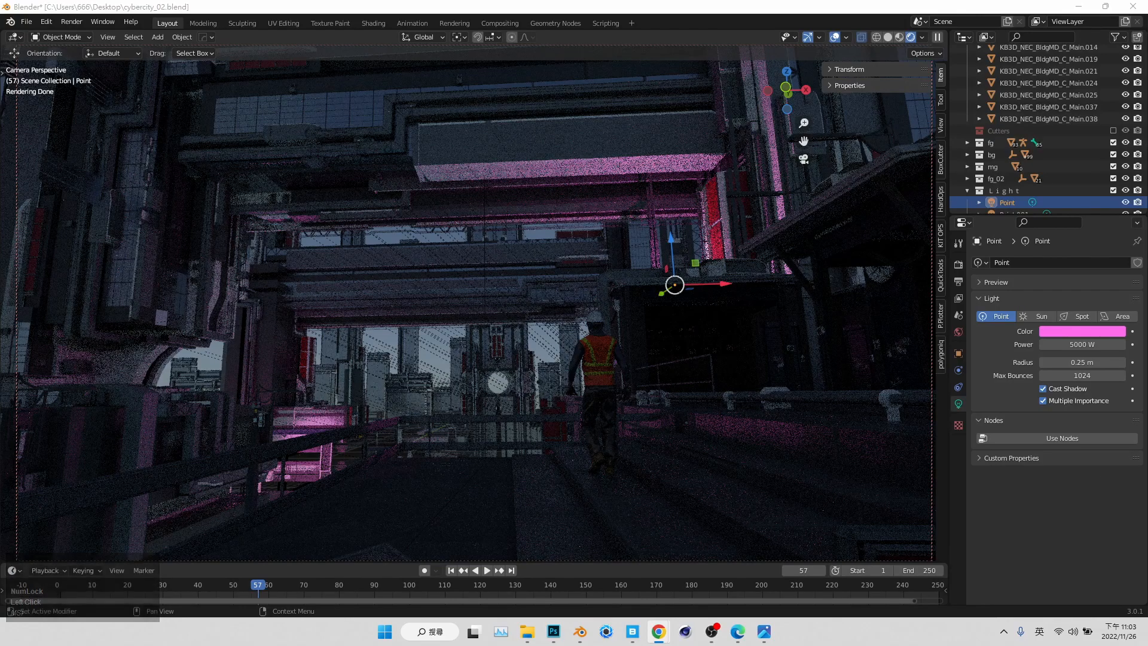
key(shift+d)
click(740, 299)
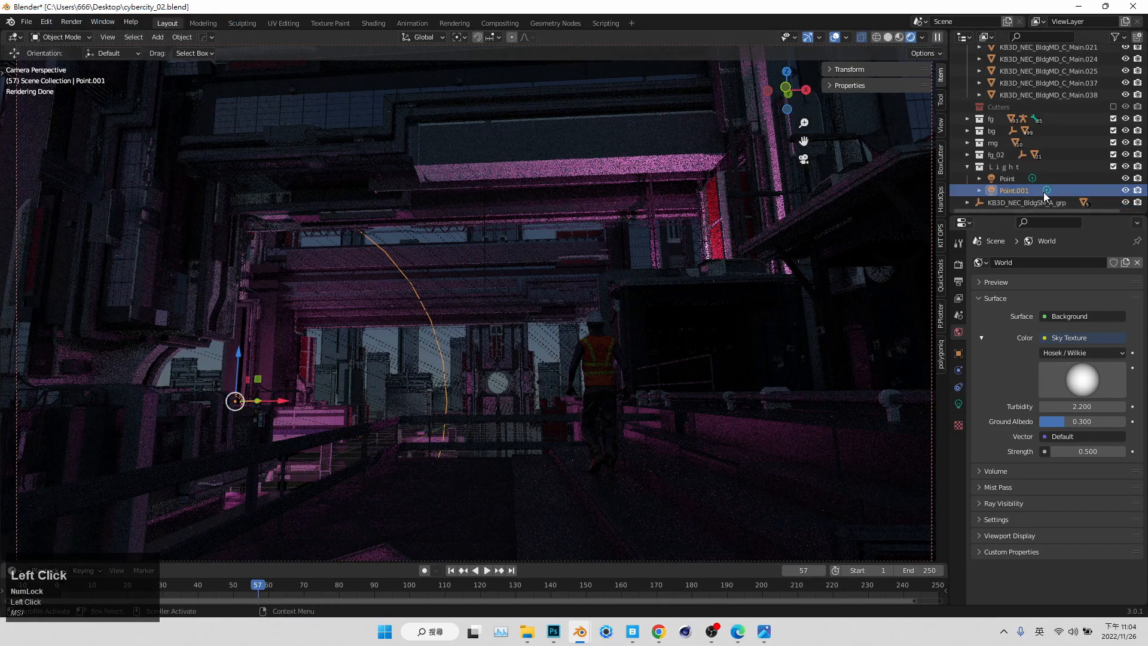
Change the colour of the Point.001 light to light blue
click(1046, 190)
click(1082, 331)
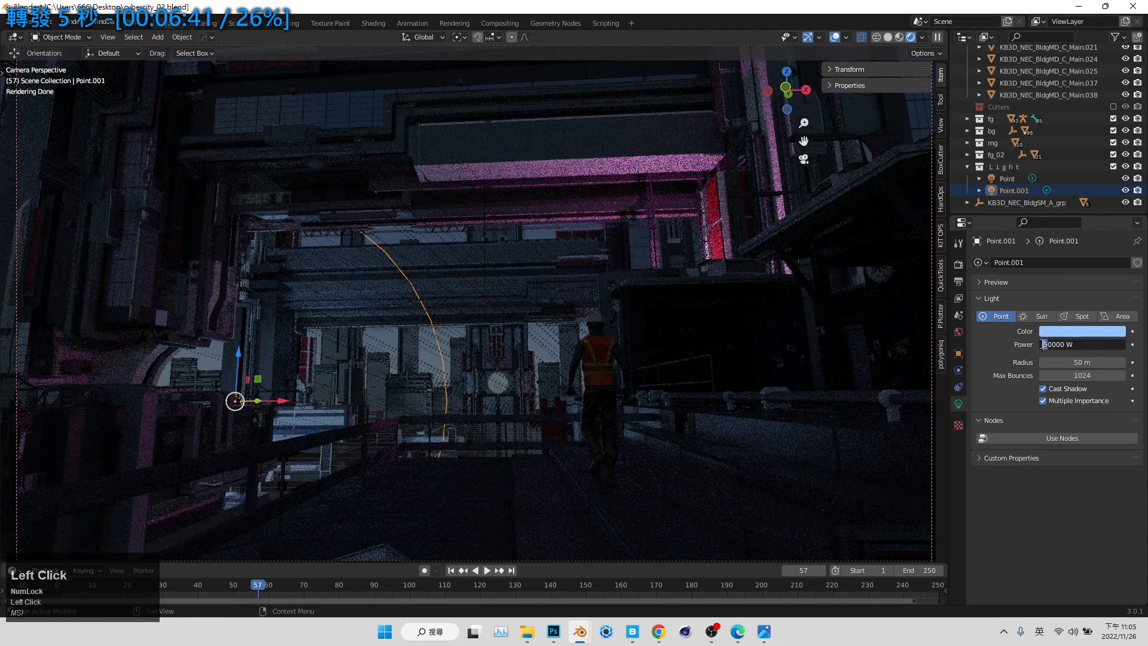
Test a different power on the light blue Point.001 light and return it to 50000 W
text(1)
key(Return)
key(BackSpace)
key(Return)
click(1009, 180)
click(1010, 192)
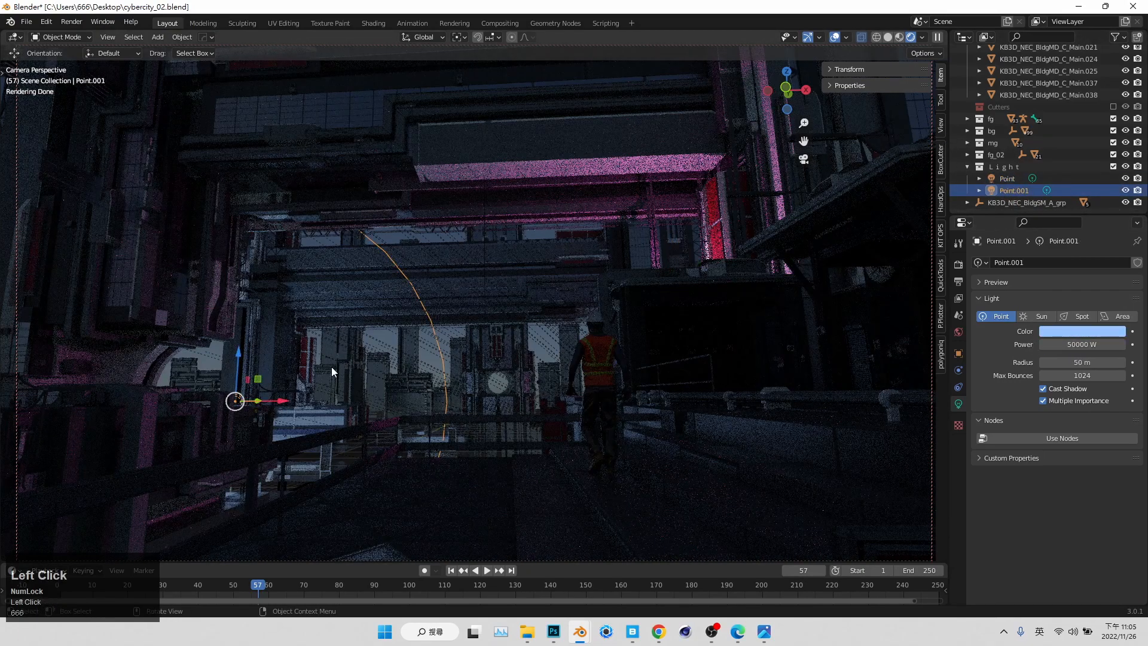
Duplicate the magenta Point light, place the copy by the left-hand building behind the railing, and set the copy's power to 2000 W
click(1007, 179)
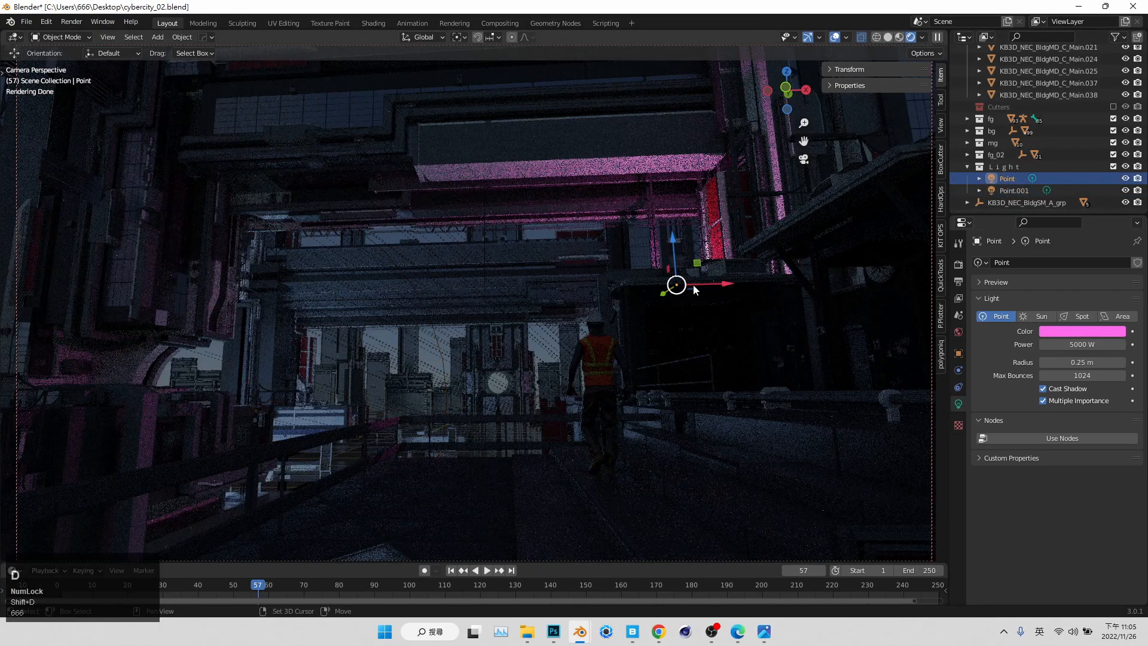
key(shift+d)
click(694, 284)
drag(699, 265, 292, 374)
click(1041, 344)
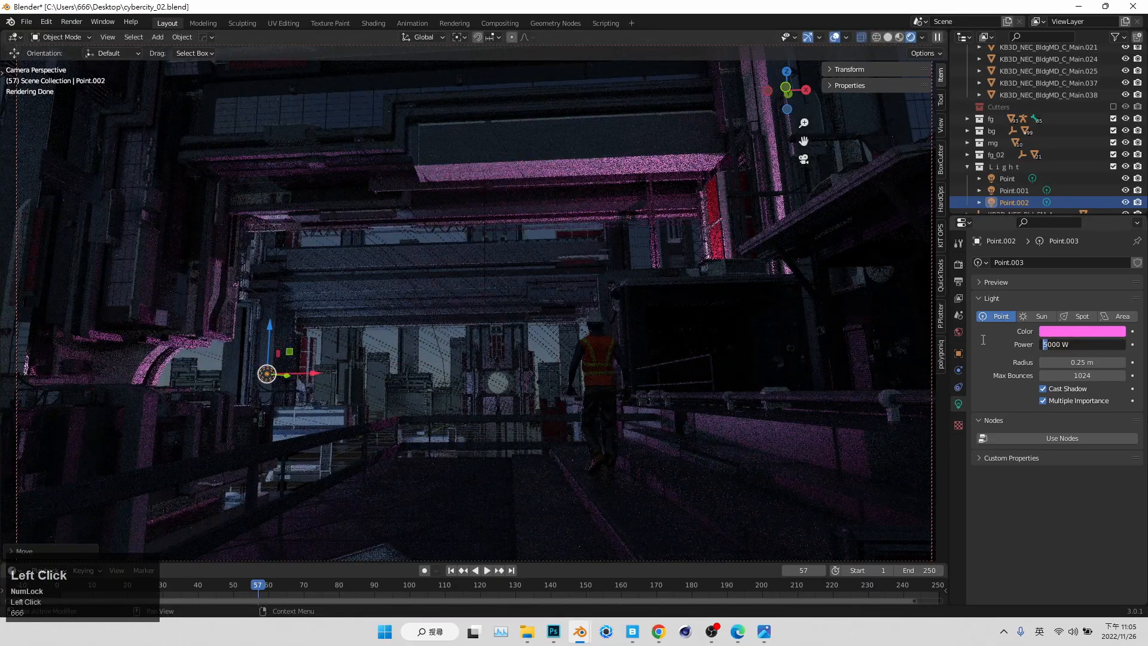
text(2000)
key(Return)
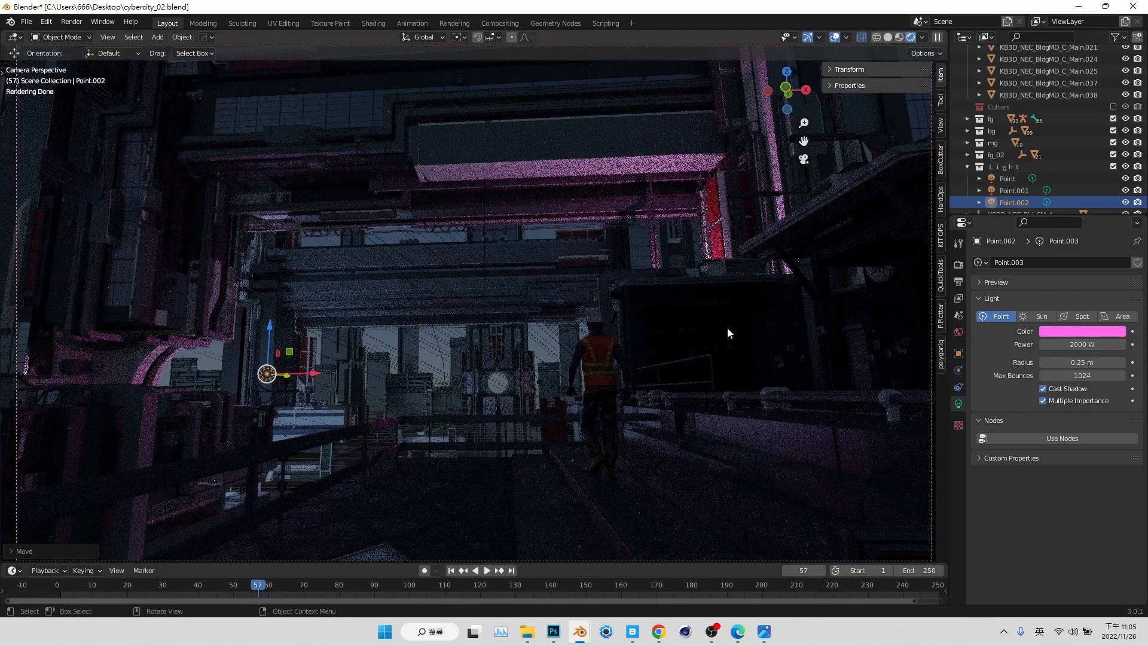
Duplicate the light blue Point.001 light, move the copy low beside the walkway, and set its radius to 30 m
click(1013, 190)
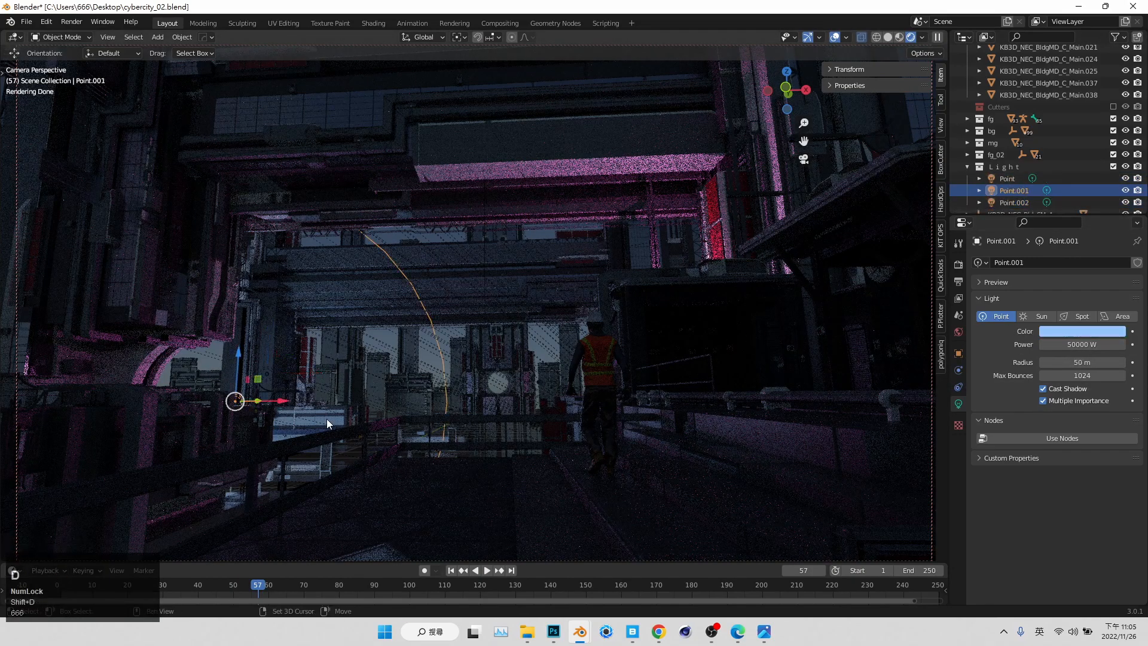
key(shift+d)
right_click(351, 397)
click(849, 69)
drag(864, 110, 801, 110)
drag(391, 407, 391, 407)
drag(336, 354, 333, 489)
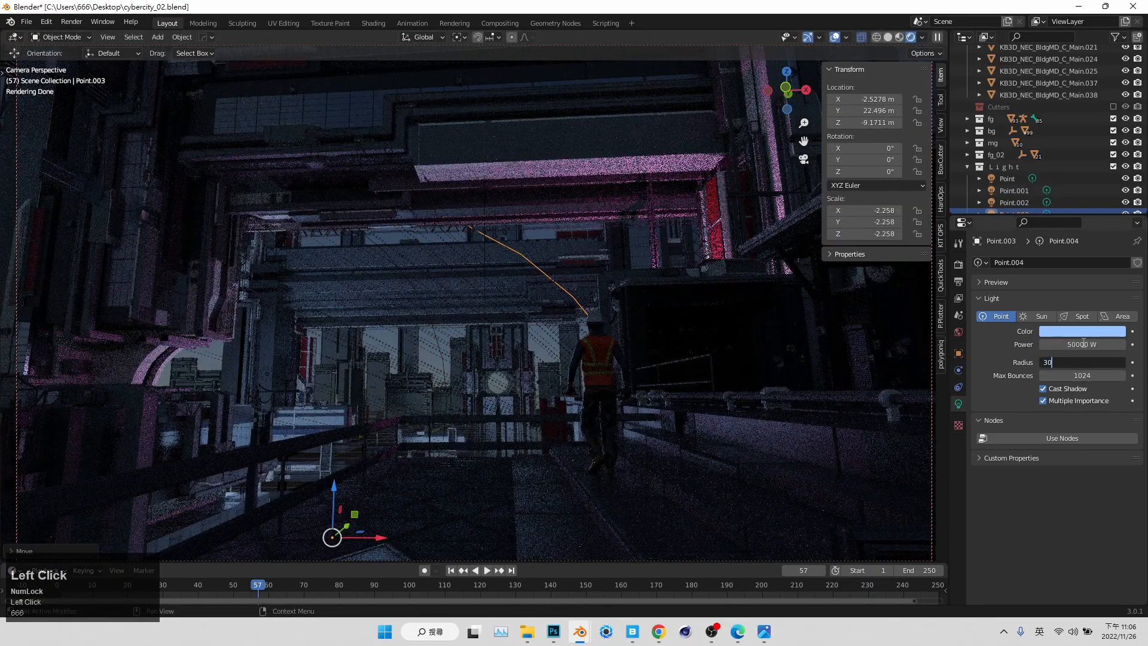
key(Return)
click(803, 161)
drag(432, 303, 458, 395)
click(803, 160)
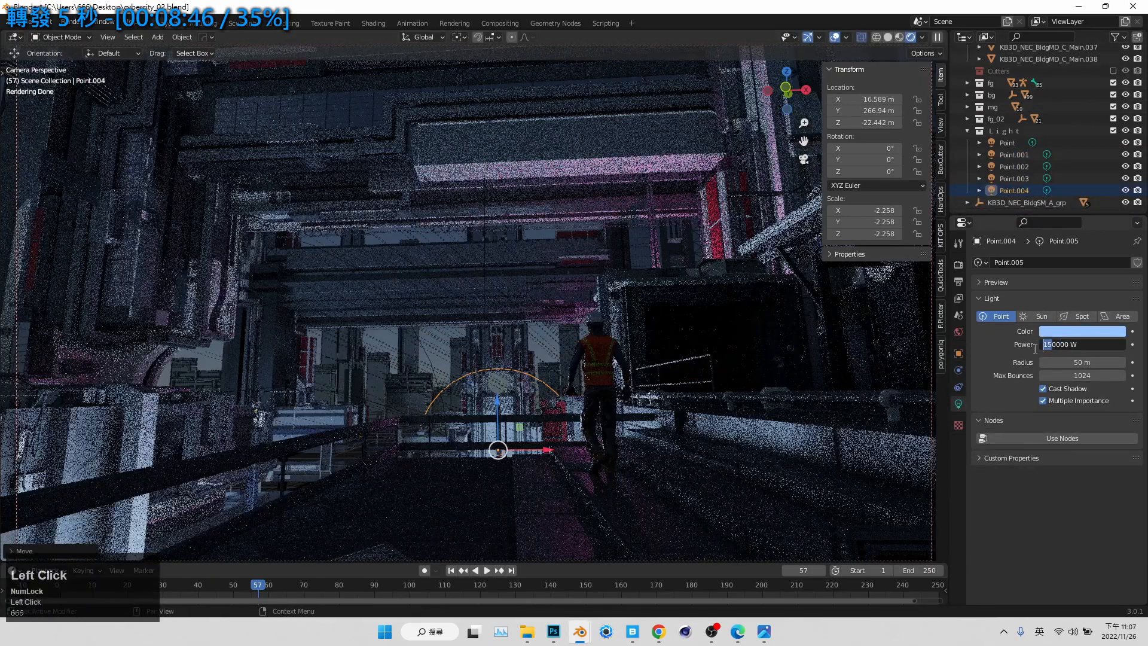
Set the Point.004 light's power to 500000 W and save the scene
text(0)
key(Return)
click(555, 326)
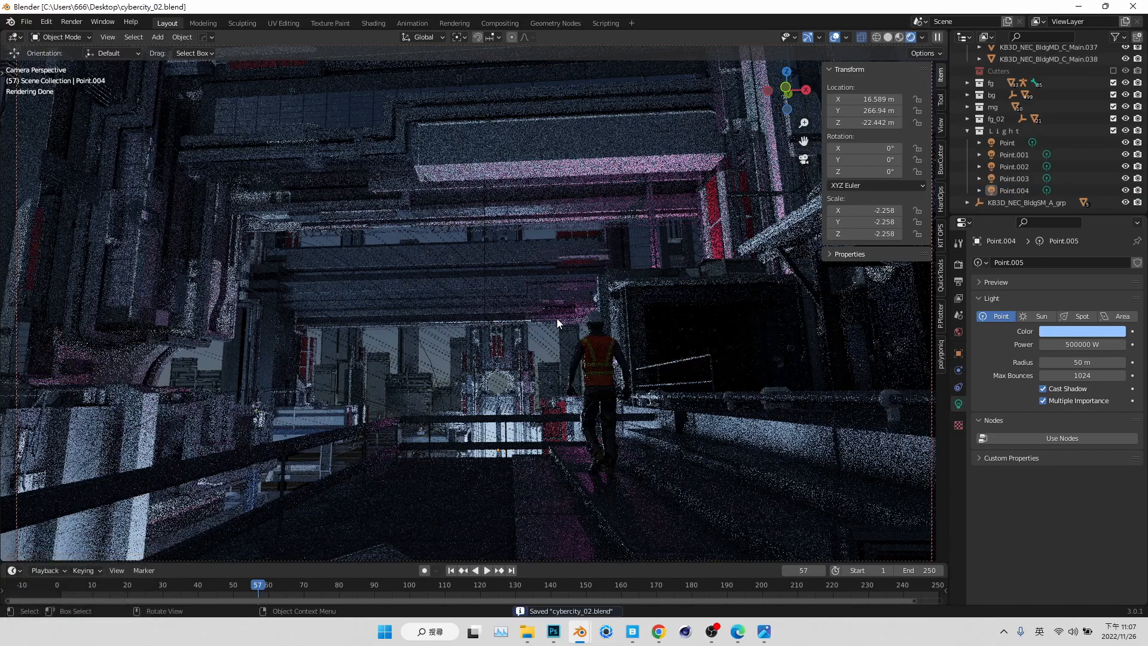
click(848, 69)
Select the building with the red sign and give its banner material a red emission colour
click(714, 205)
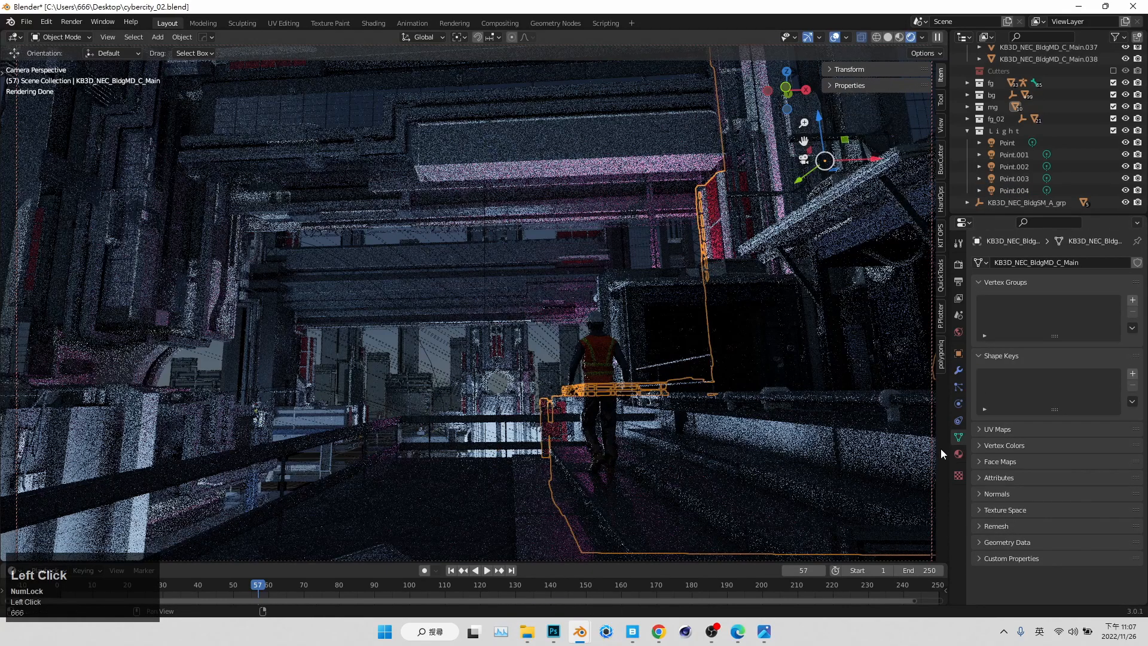
click(958, 454)
scroll(1021, 446, down, 12)
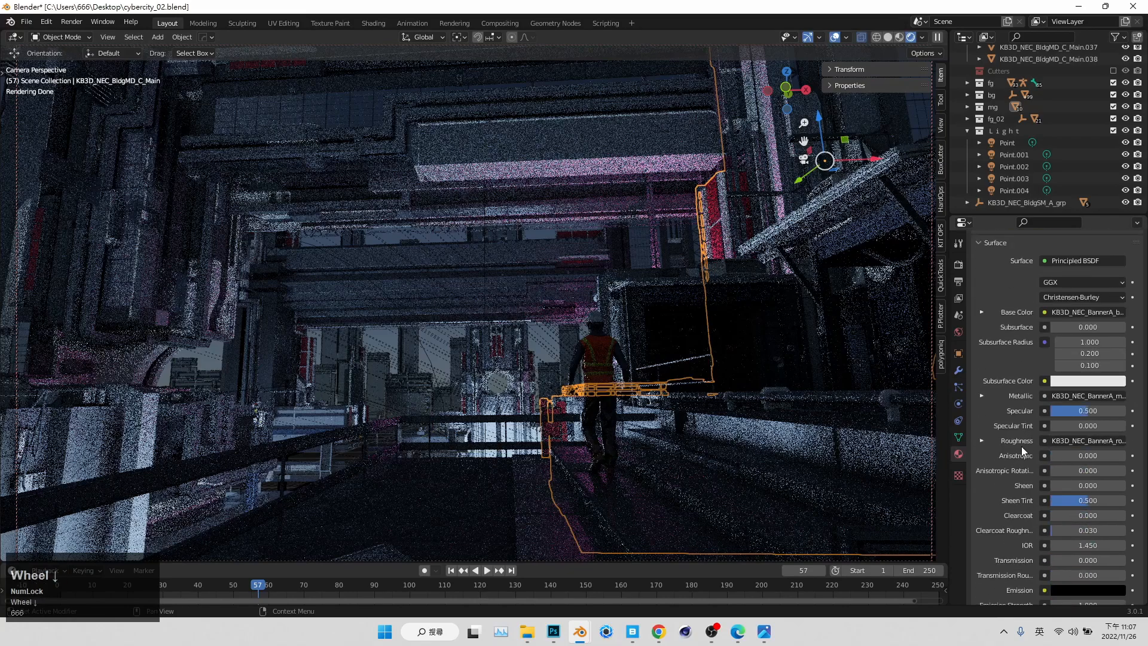
click(1092, 496)
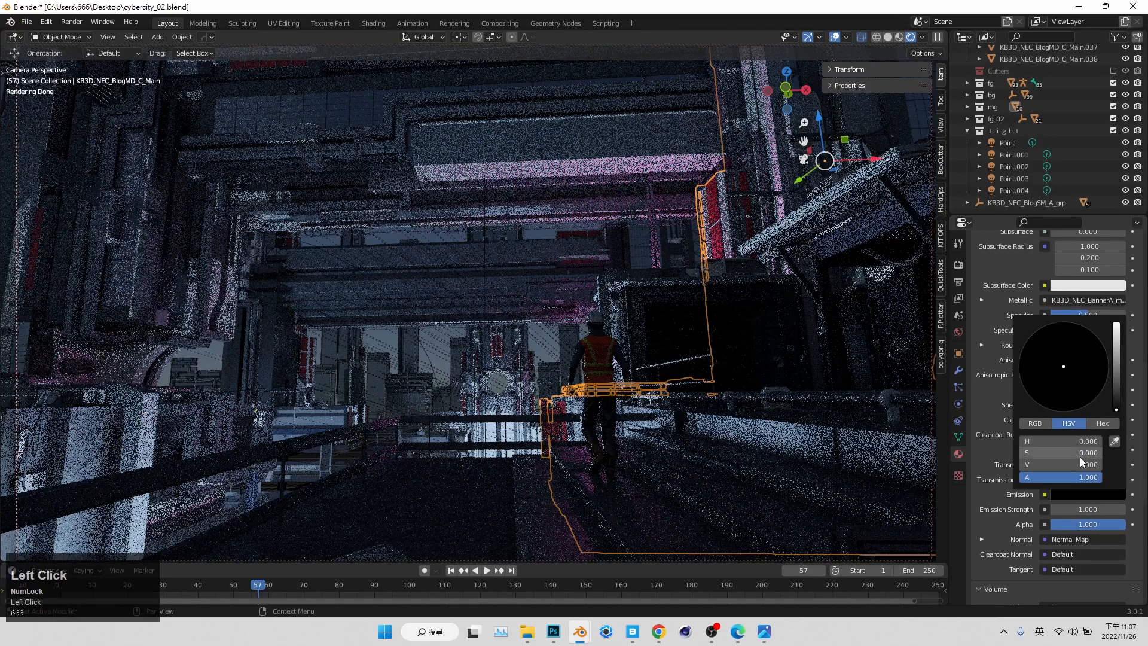
drag(1036, 463, 1100, 464)
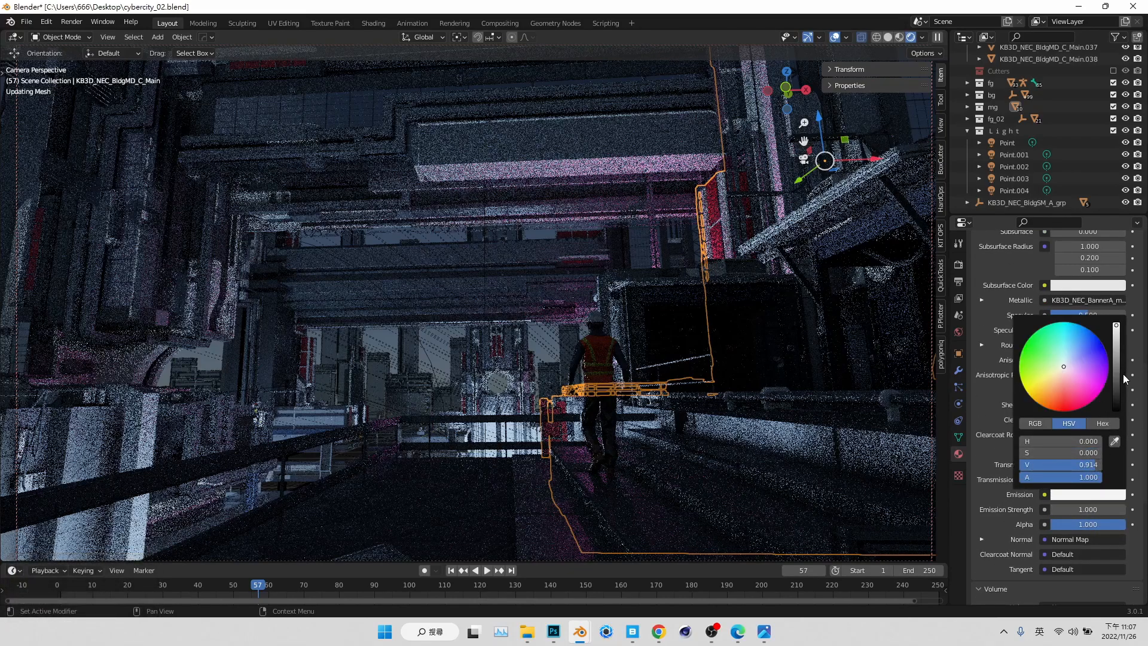
drag(1064, 368, 1066, 411)
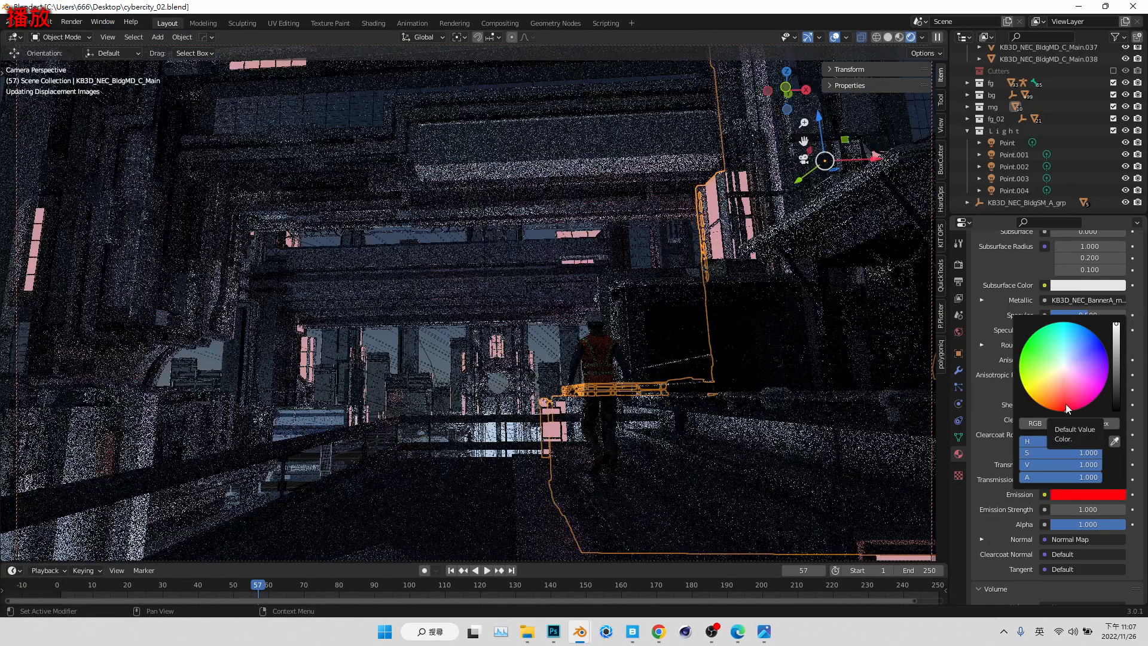
click(1087, 509)
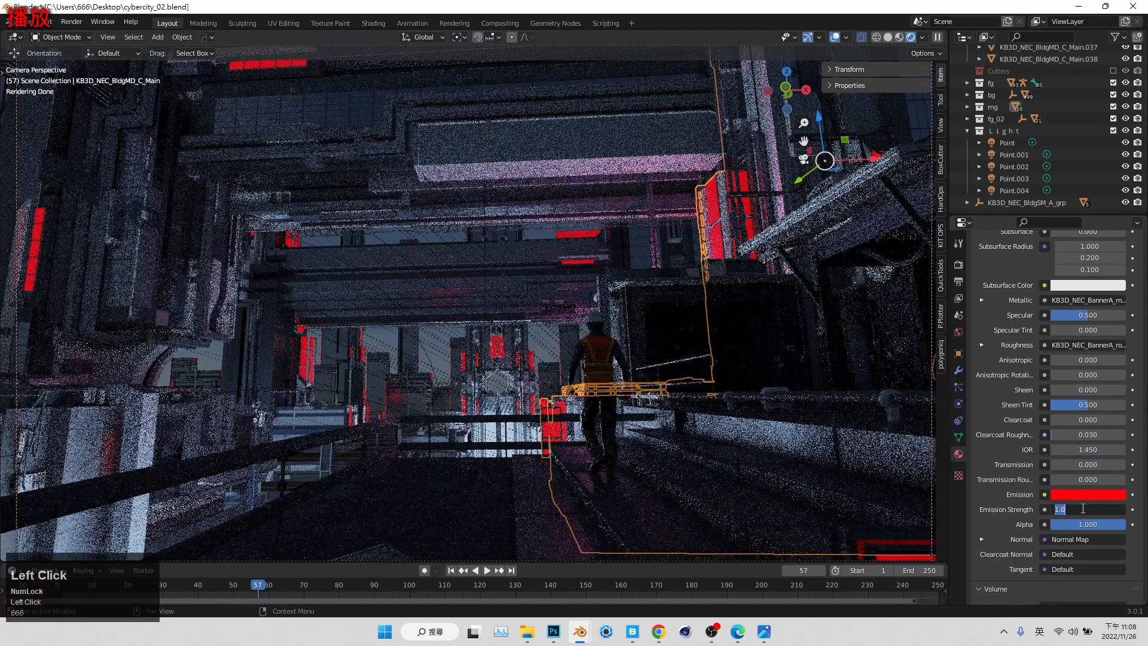
key(Return)
click(1085, 494)
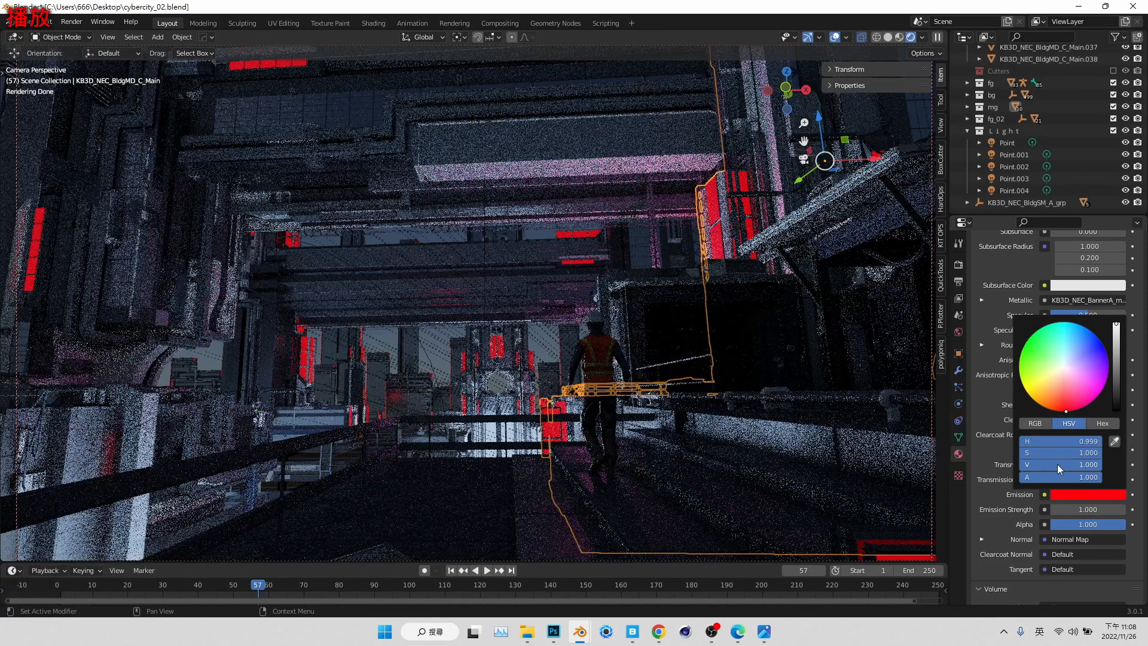
click(1056, 453)
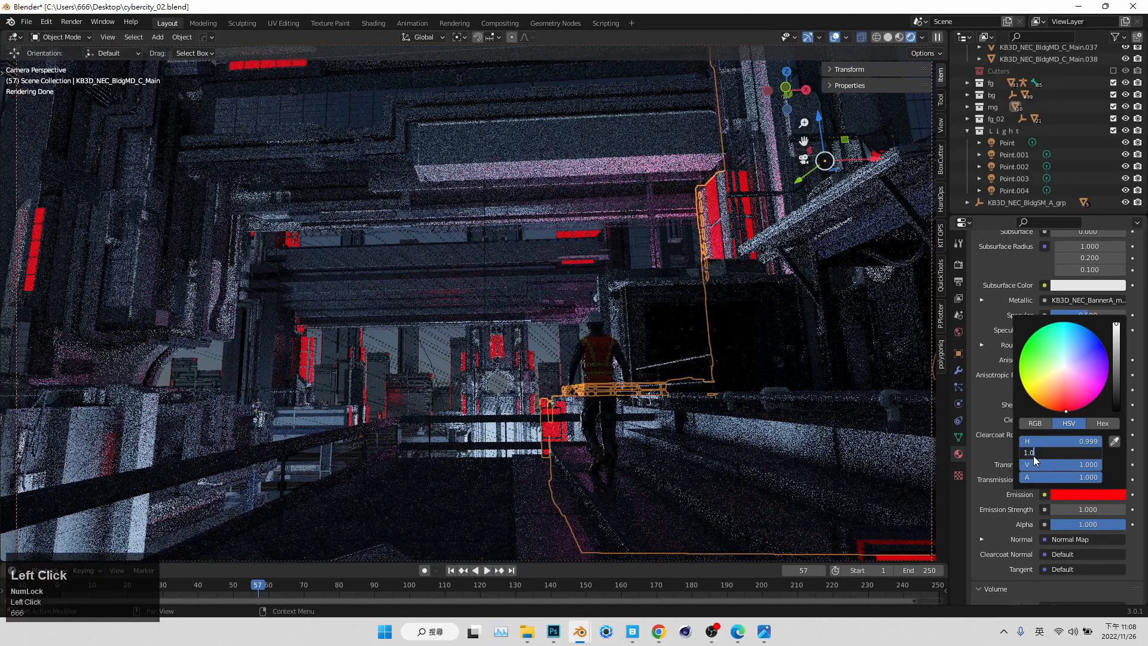
click(986, 453)
Change the banner material's emission colour to a pale peach with saturation 0.553
click(1068, 494)
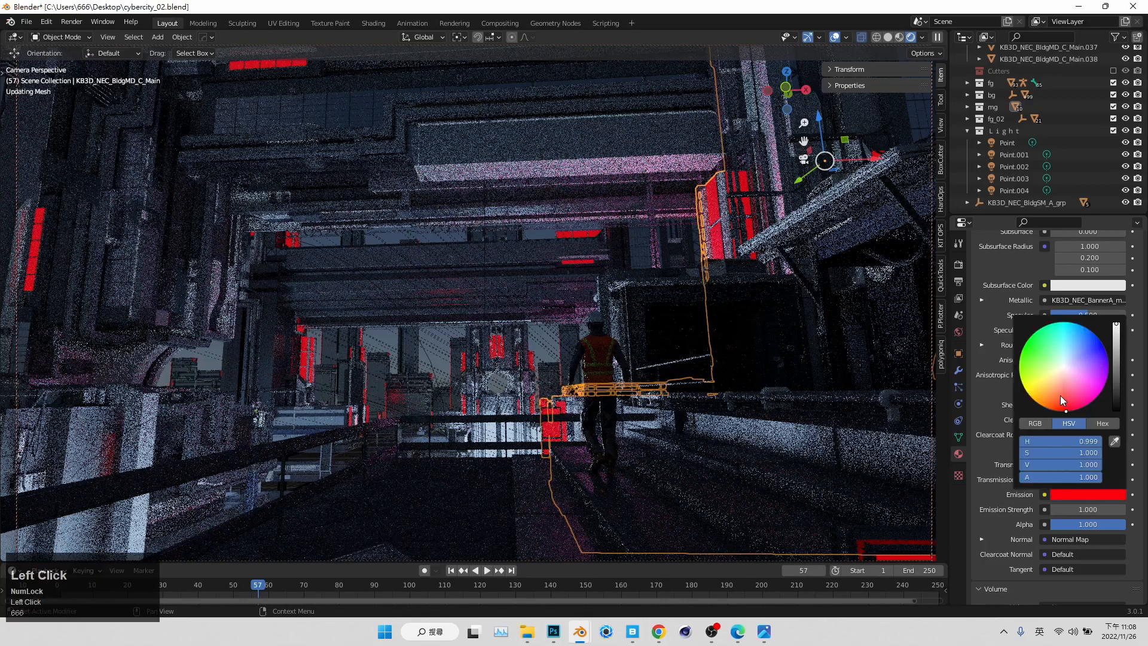
click(1067, 393)
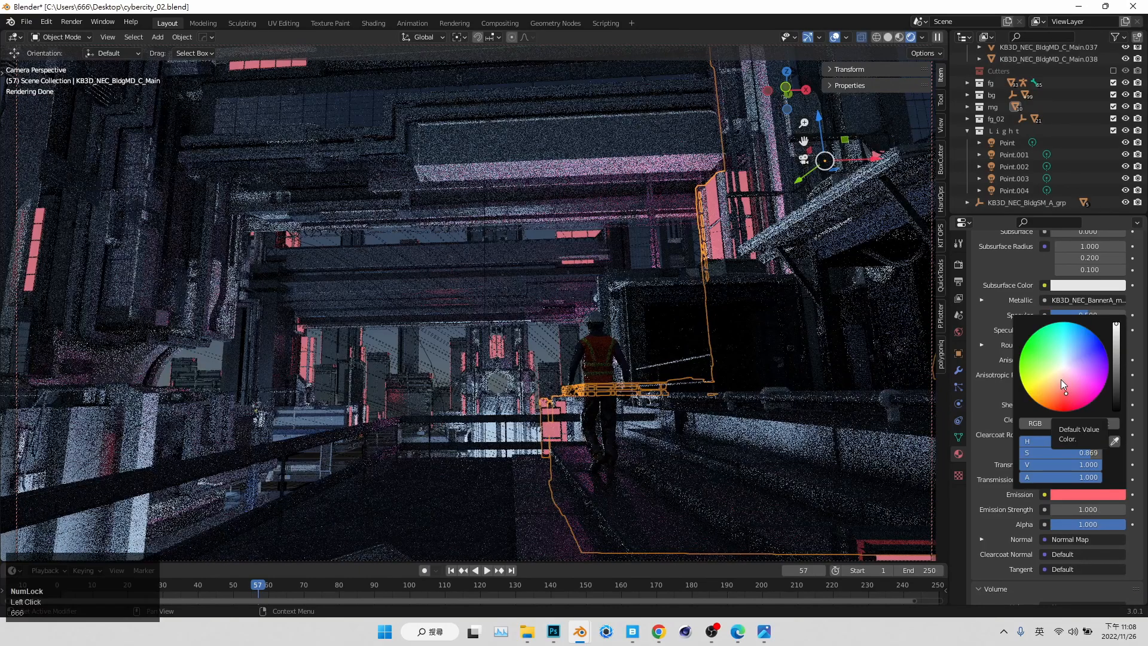
click(1061, 380)
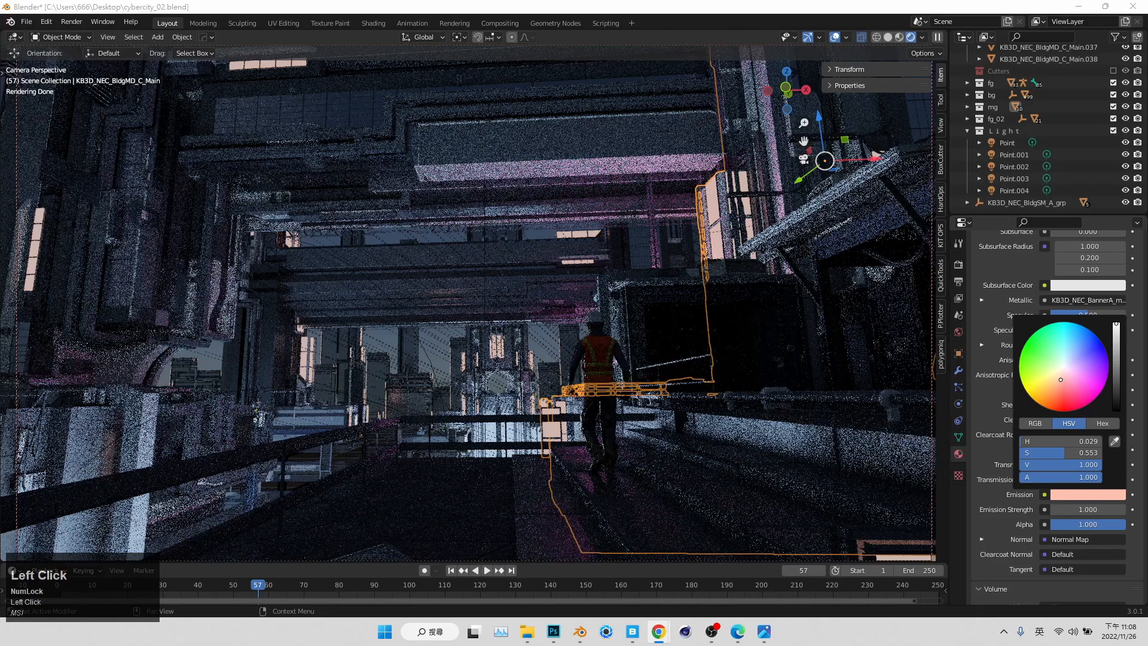
Change the banner material's emission colour to light blue and set its emission strength to 0
click(1099, 499)
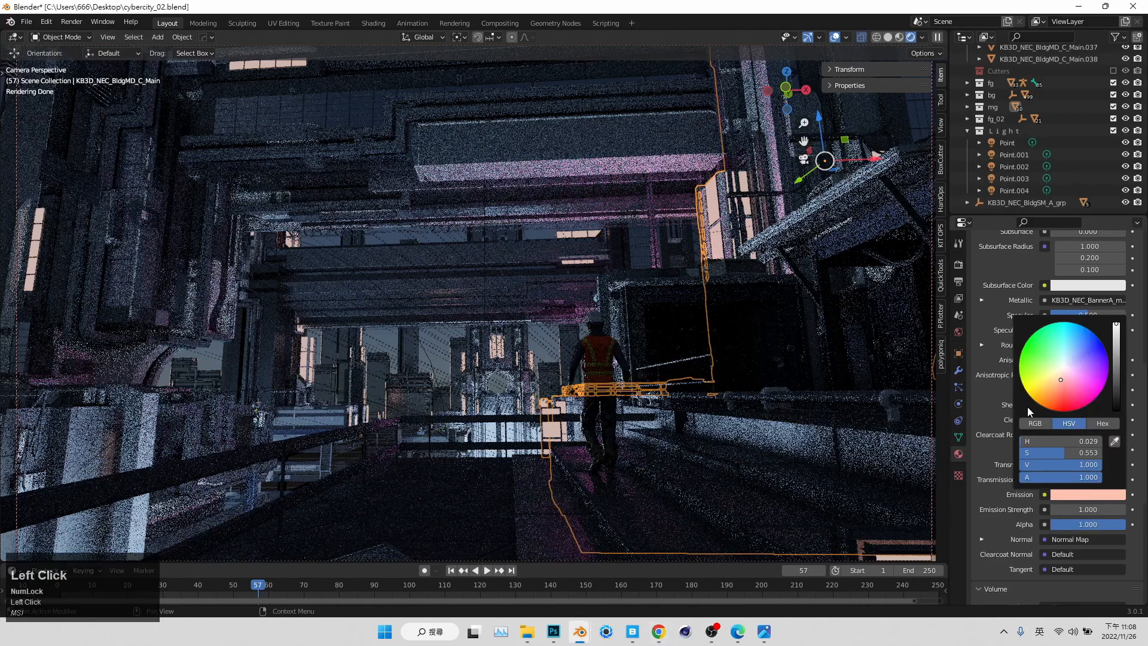
click(1074, 366)
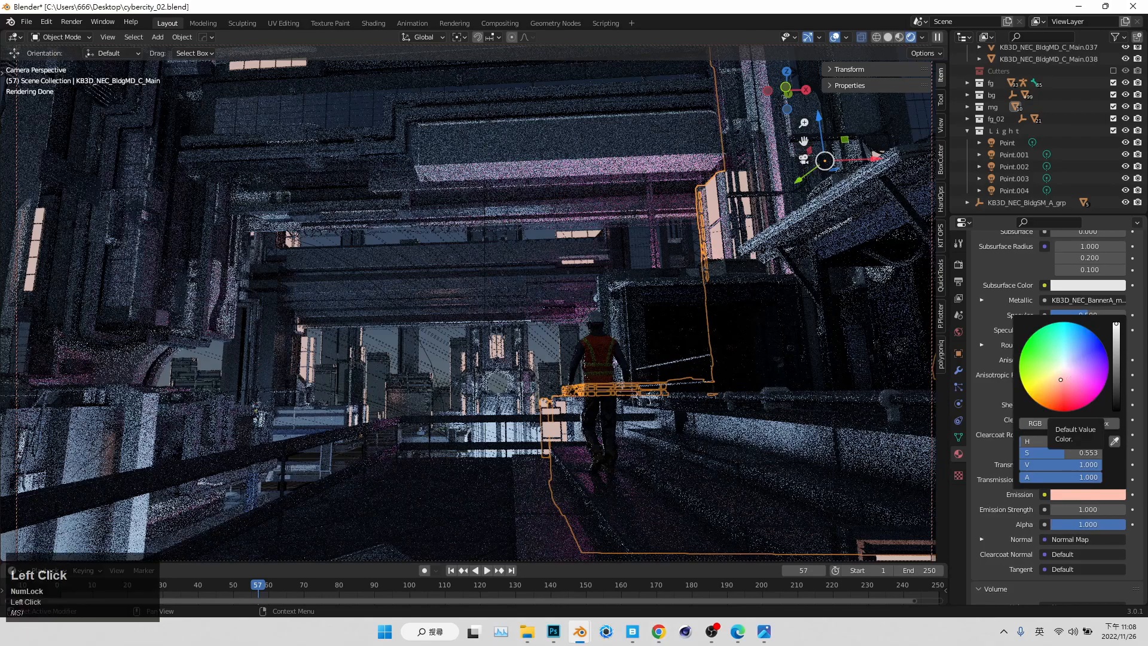
drag(1060, 379, 1075, 349)
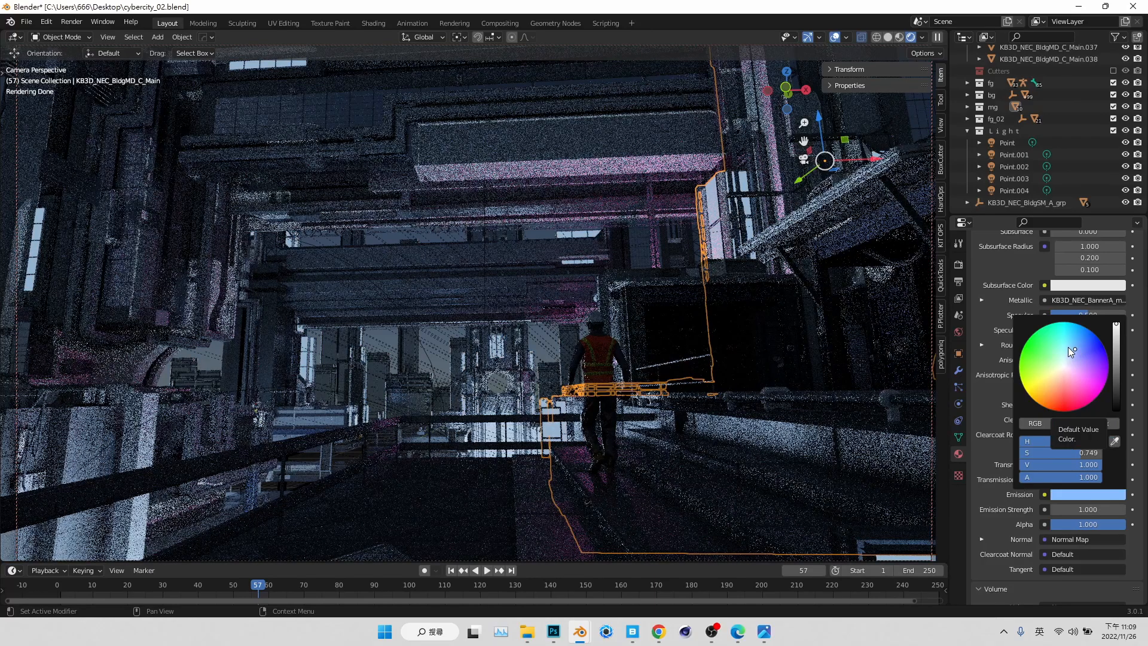
click(444, 360)
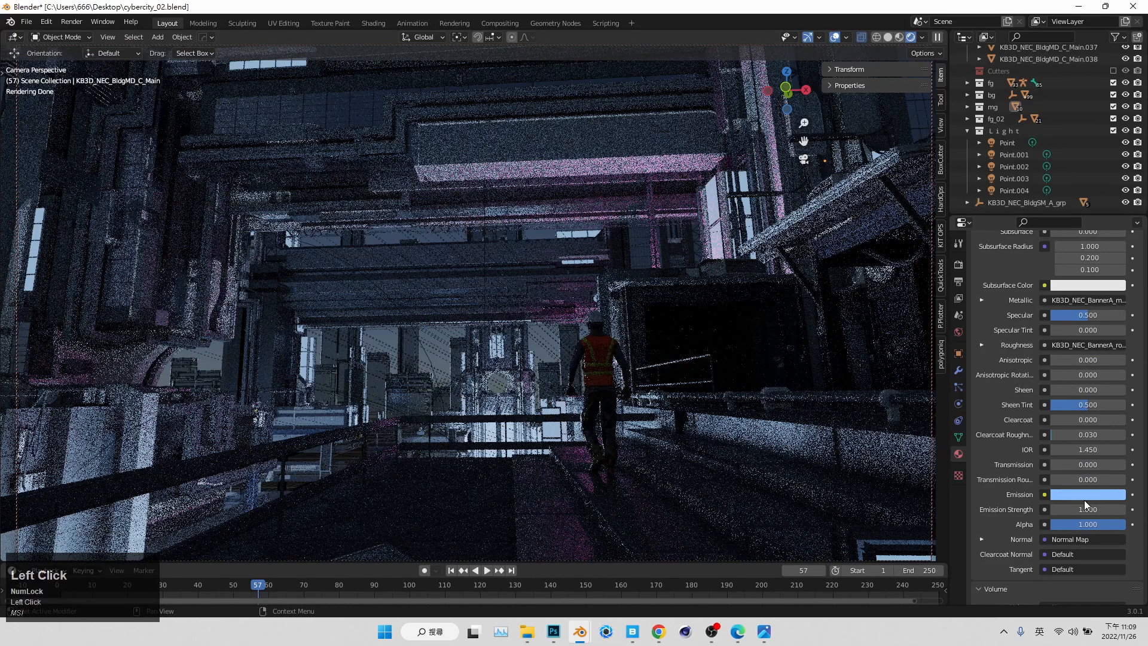
click(1085, 508)
text(0)
click(974, 500)
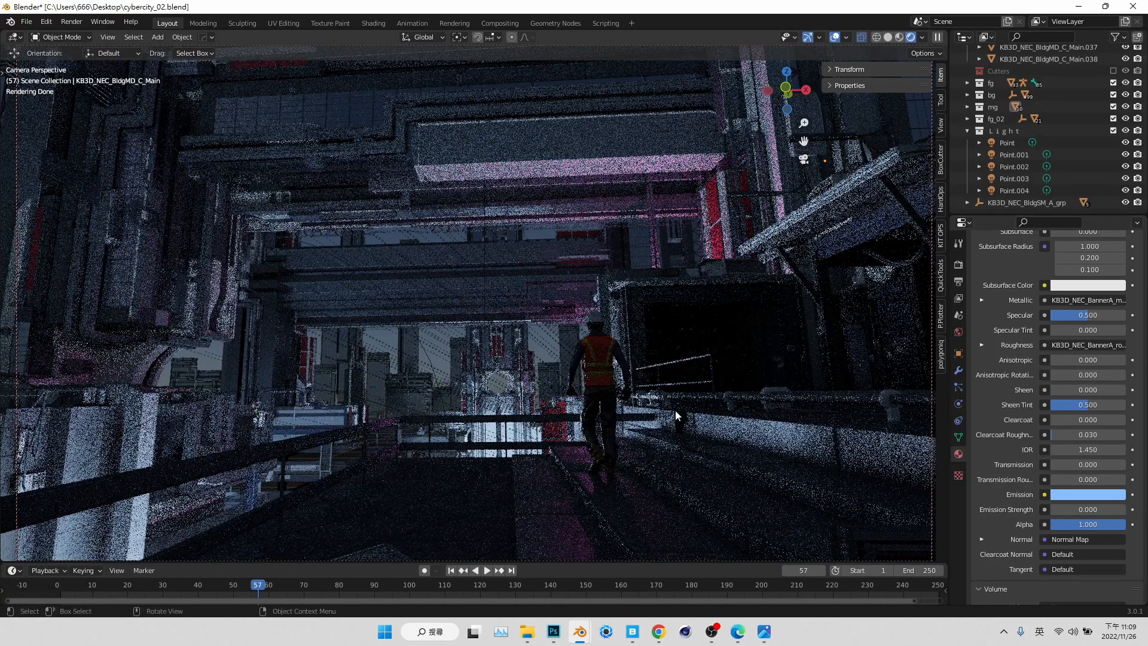
Duplicate the light blue Point.004 light and move the copy farther back beside the distant buildings
scroll(997, 380, up, 1)
click(1019, 167)
click(1018, 155)
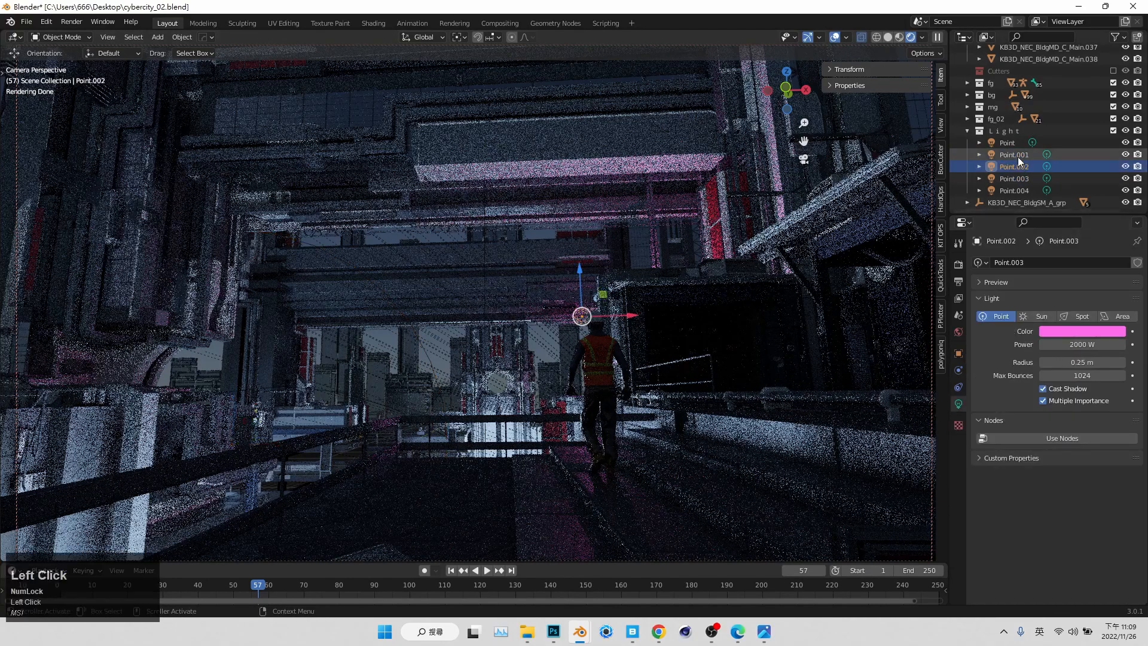
click(1020, 178)
click(1020, 187)
click(803, 159)
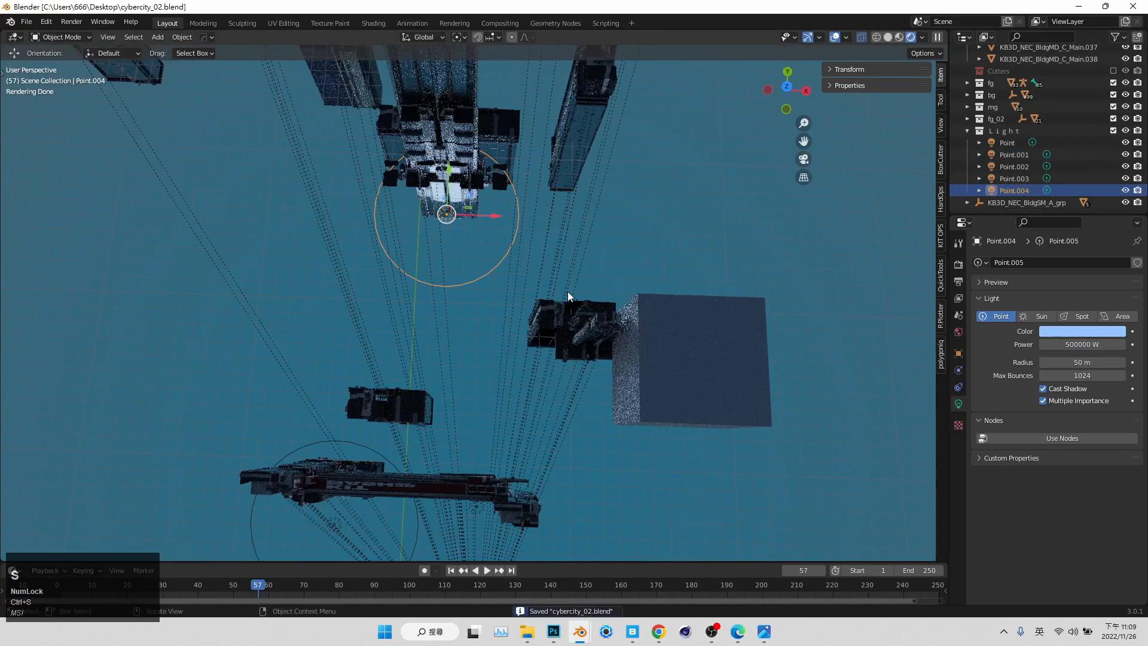
key(shift+d)
click(564, 273)
middle_drag(553, 118, 546, 310)
drag(494, 266, 412, 286)
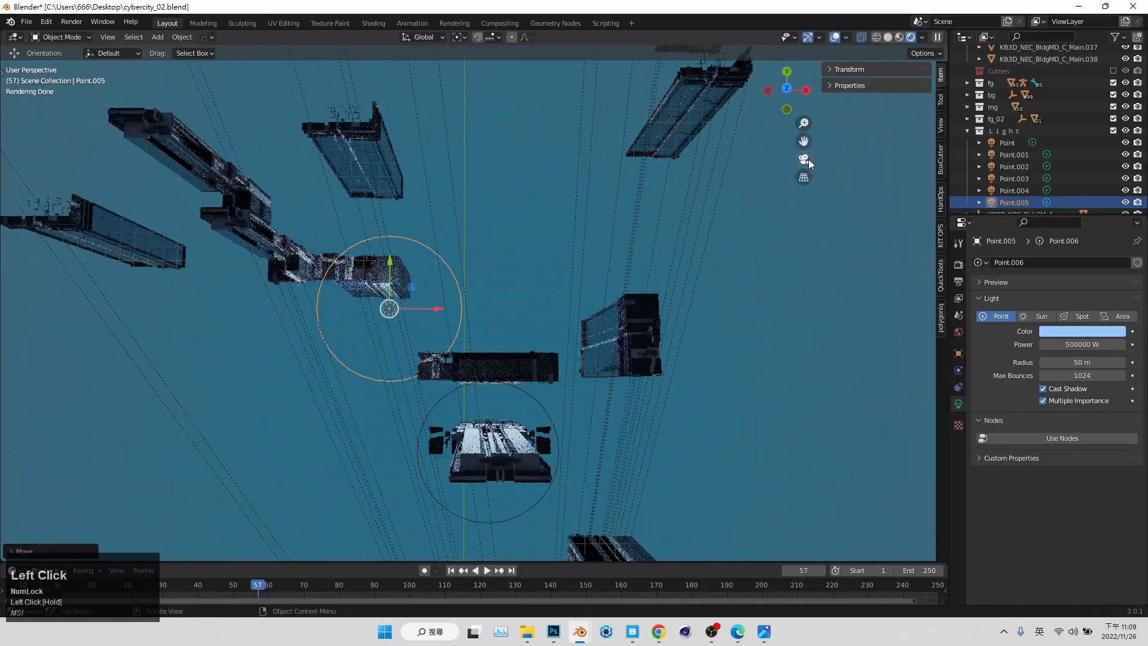
Check the copied Point.005 light through the scene camera and fine-tune its position
click(804, 160)
drag(465, 409, 464, 408)
click(804, 159)
shift+middle_drag(372, 358, 406, 394)
Set the Point.005 light's radius to 1000 m
text(10)
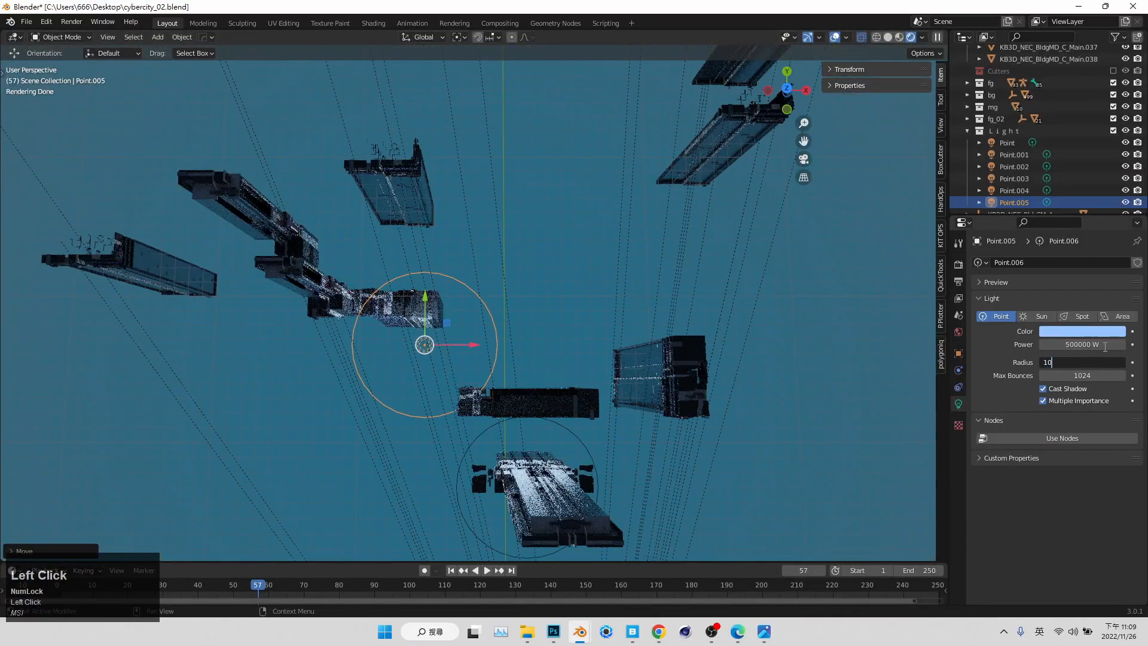
text(00)
key(Return)
Move the Point.005 light deeper among the distant buildings, set its radius to 500 m, and adjust its placement from the camera view
scroll(509, 338, down, 4)
drag(471, 301, 563, 247)
scroll(563, 246, down, 4)
middle_drag(563, 246, 562, 240)
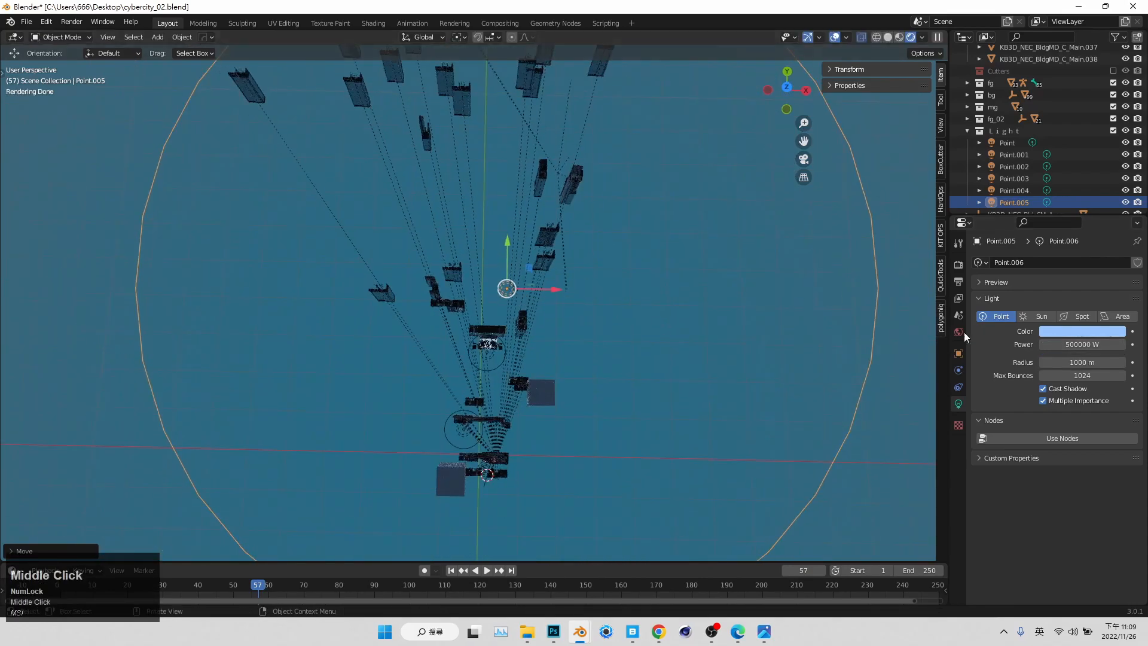
text(500)
key(Return)
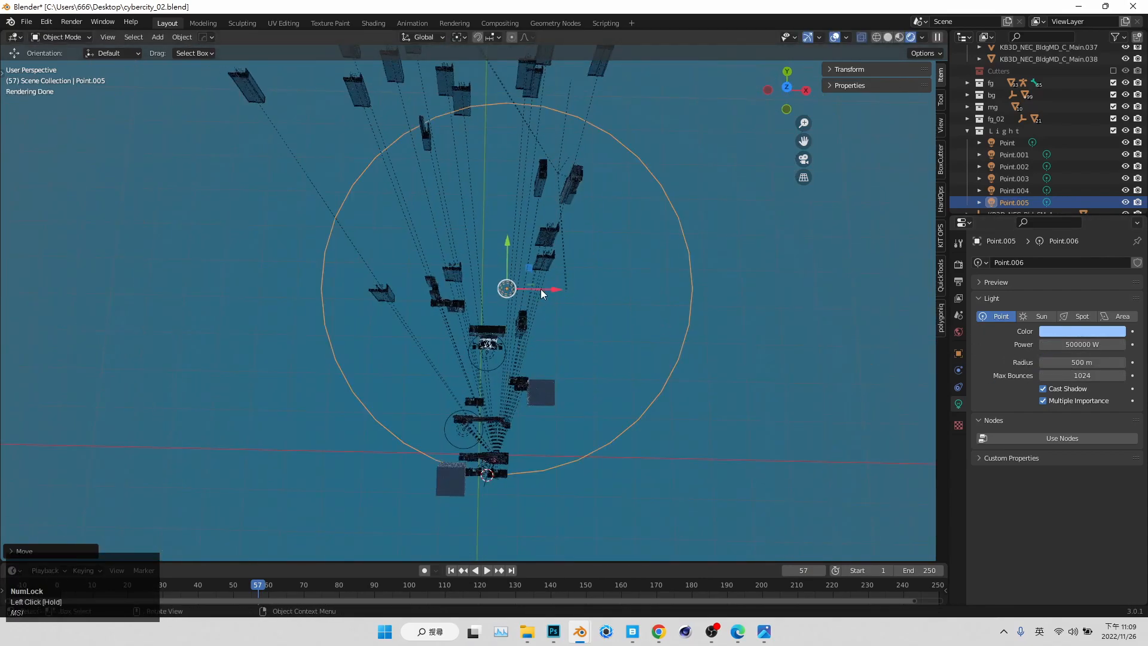
click(803, 159)
mouse_move(571, 404)
mouse_down()
mouse_move(501, 416)
mouse_move(434, 403)
mouse_move(560, 399)
mouse_up()
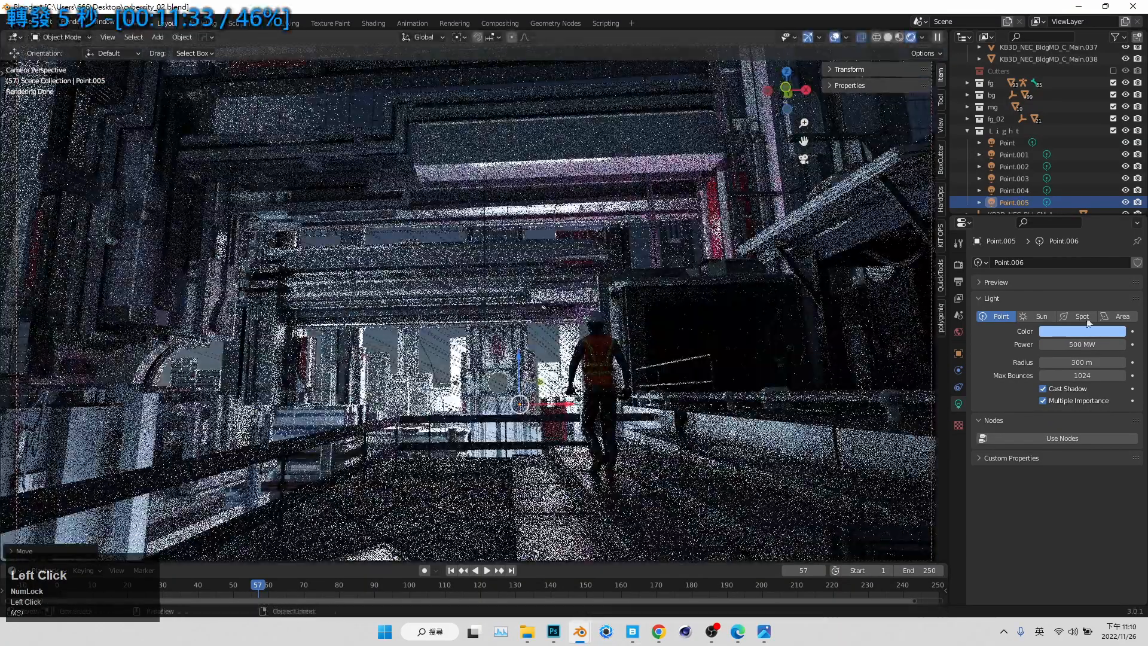
Lower the Point.005 light's power, trying 10000 W before raising it to 500000 W, and shift the light left along the X axis
click(1091, 349)
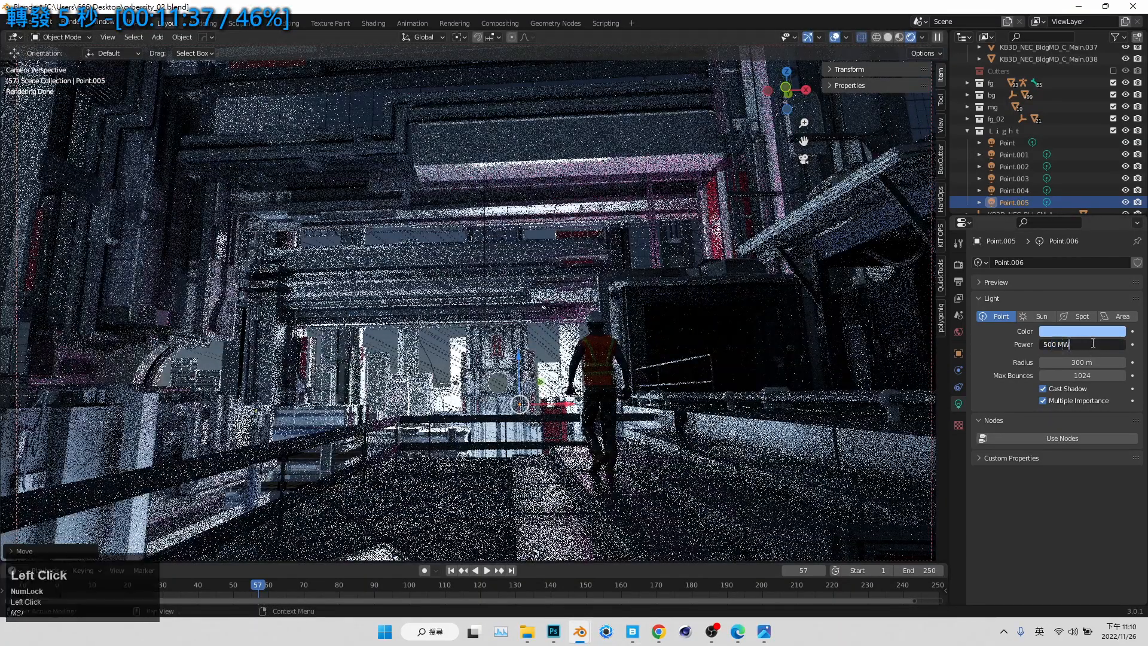
click(1058, 345)
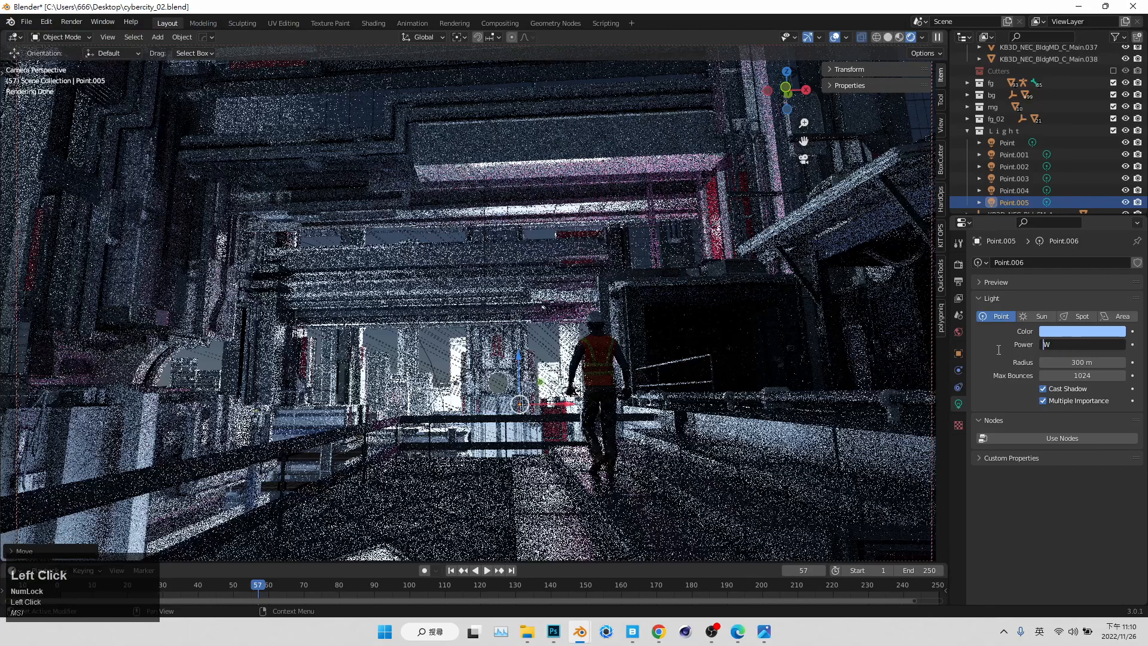
text(10000)
key(Return)
click(1060, 344)
text(5)
key(Return)
click(1051, 342)
click(1055, 342)
text(0)
key(Return)
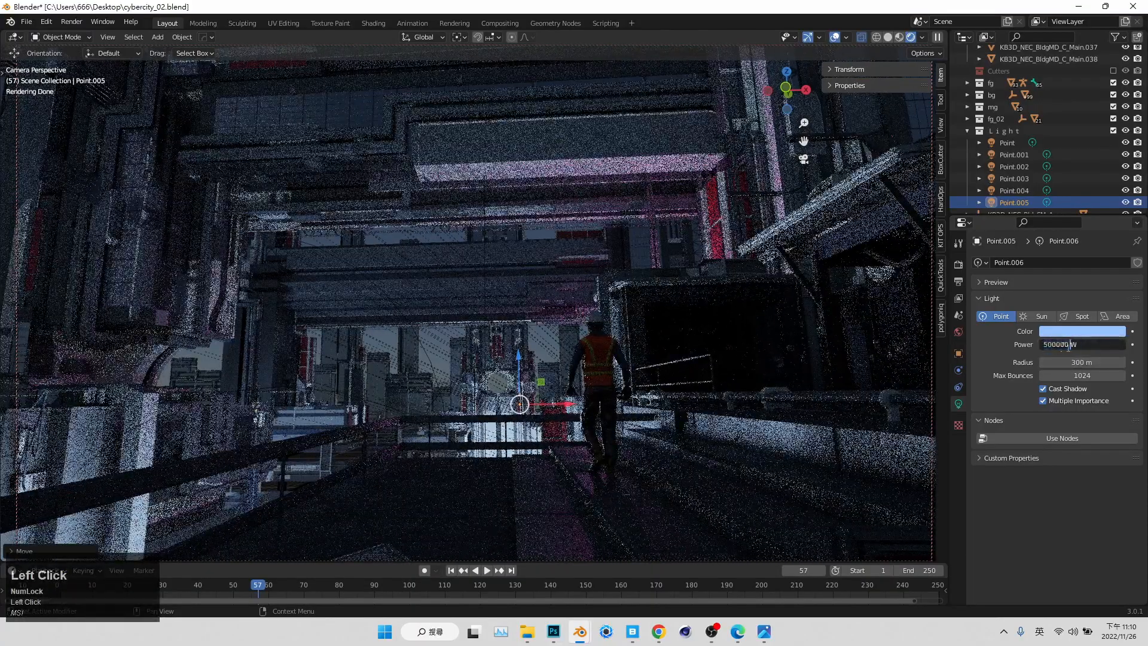
drag(552, 405, 443, 406)
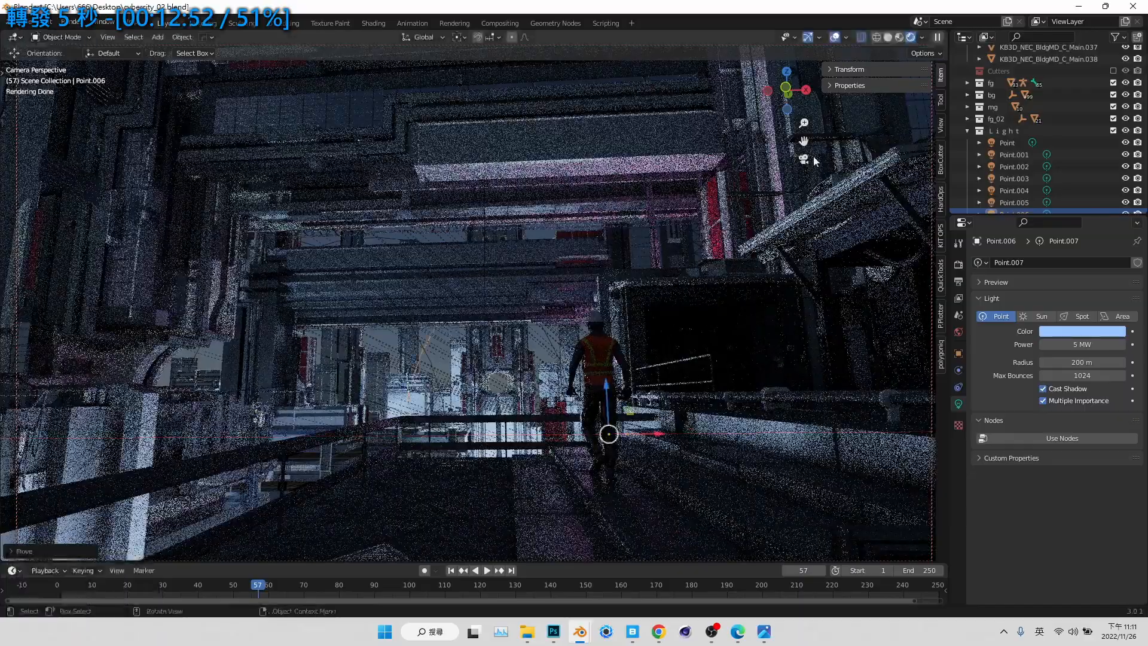
Set the Point.001 light's power to 10000 W and radius to 20 m, lower its position, and save the file
click(804, 159)
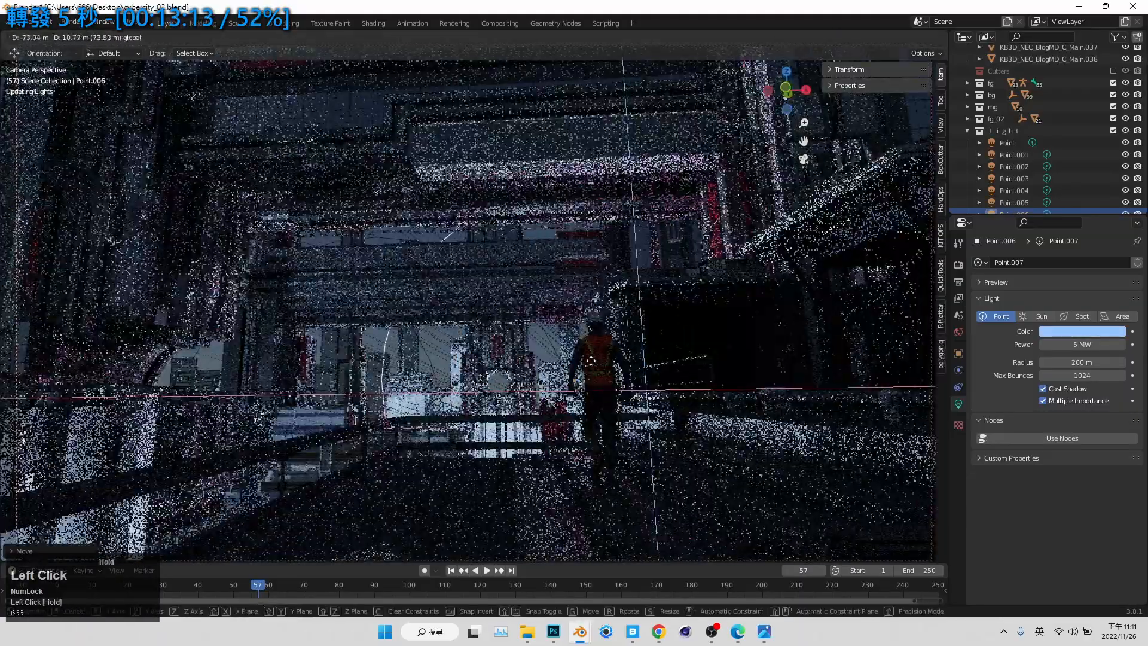
click(1013, 156)
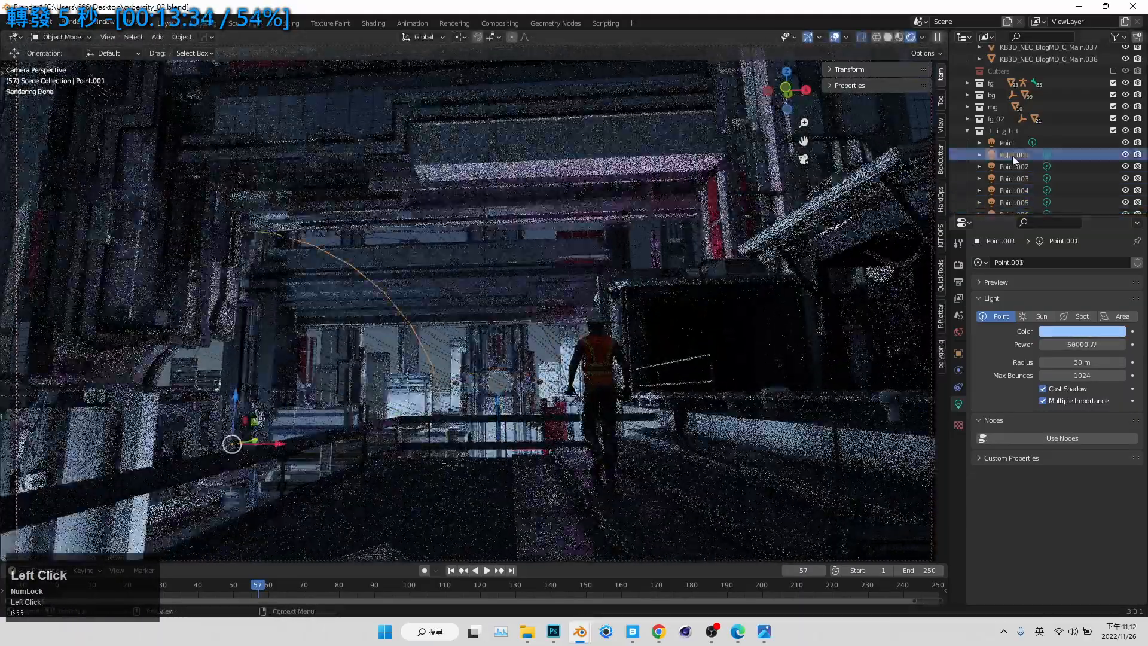
click(1069, 345)
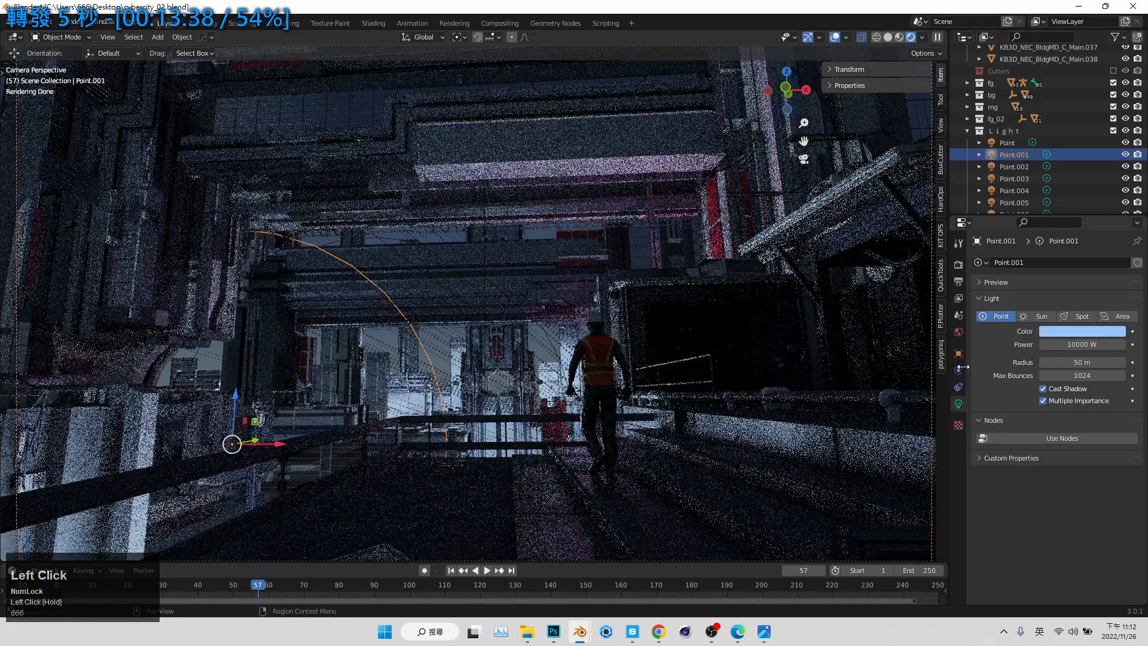
drag(278, 444, 368, 446)
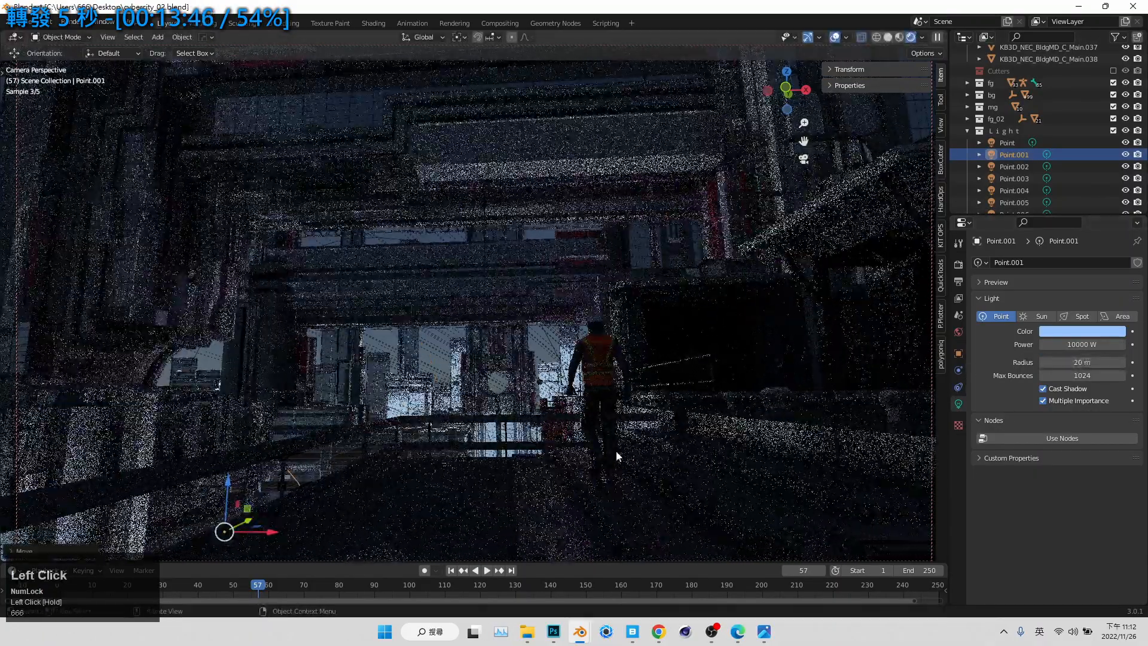
drag(243, 418, 225, 454)
key(ctrl+s)
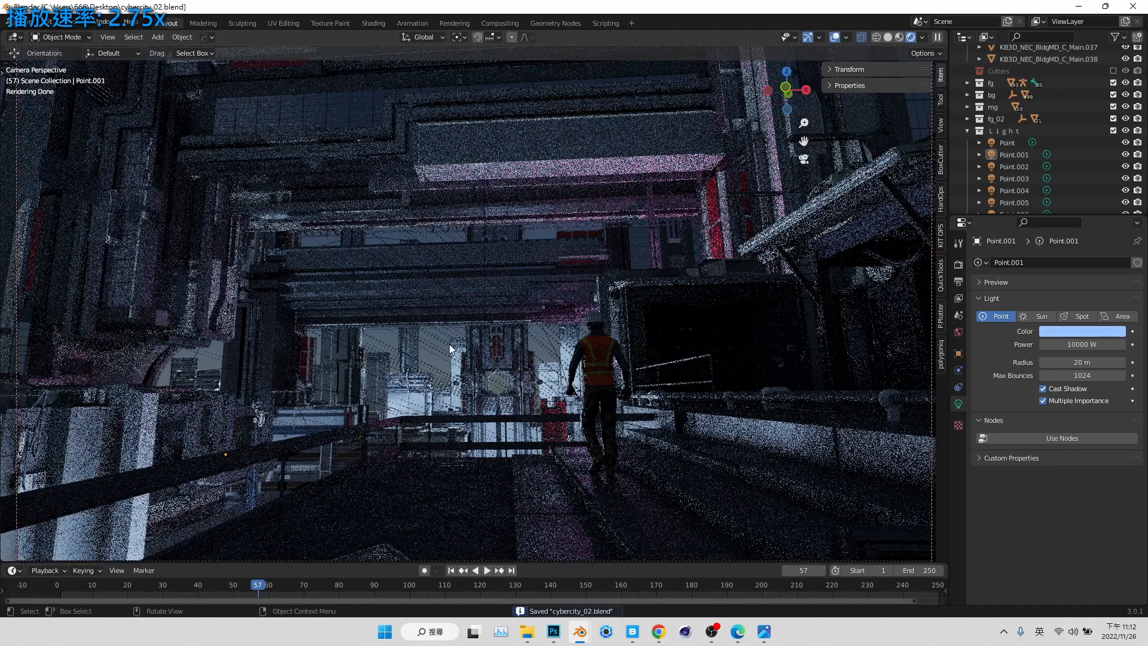
Duplicate the Point.001 light and place the copy beside the isolated building on the city's far left side, checking through the camera
click(1016, 155)
key(shift+d)
click(301, 452)
click(803, 159)
middle_drag(577, 342, 567, 353)
drag(458, 425, 398, 303)
click(803, 159)
click(178, 372)
click(804, 159)
click(382, 332)
shift+middle_drag(394, 345, 522, 339)
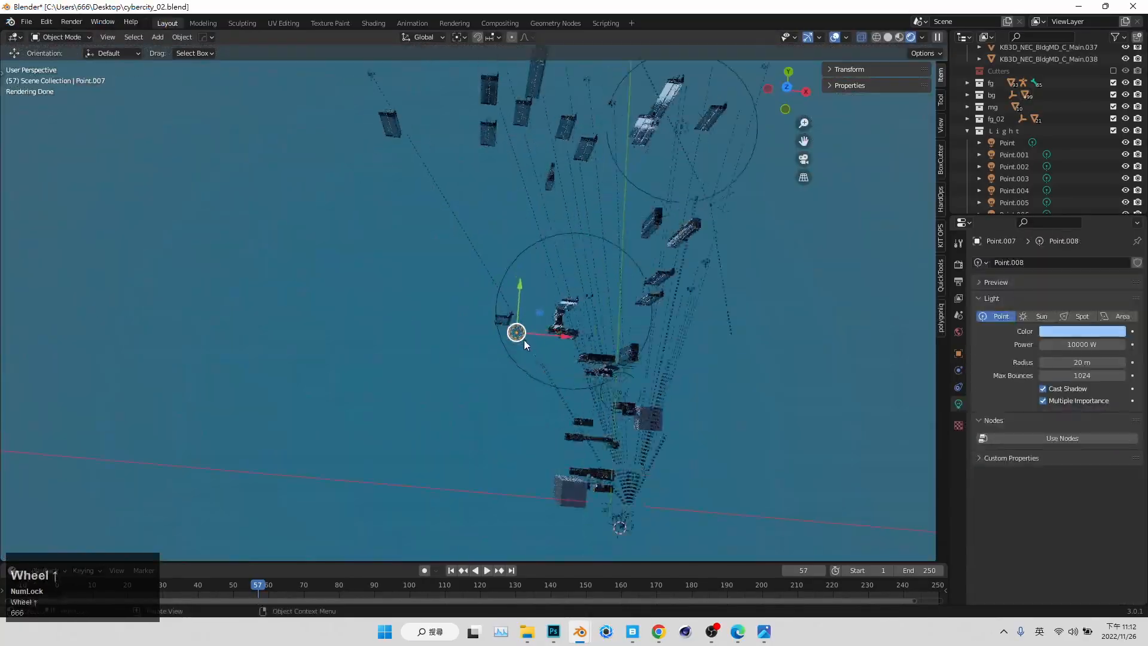
click(803, 159)
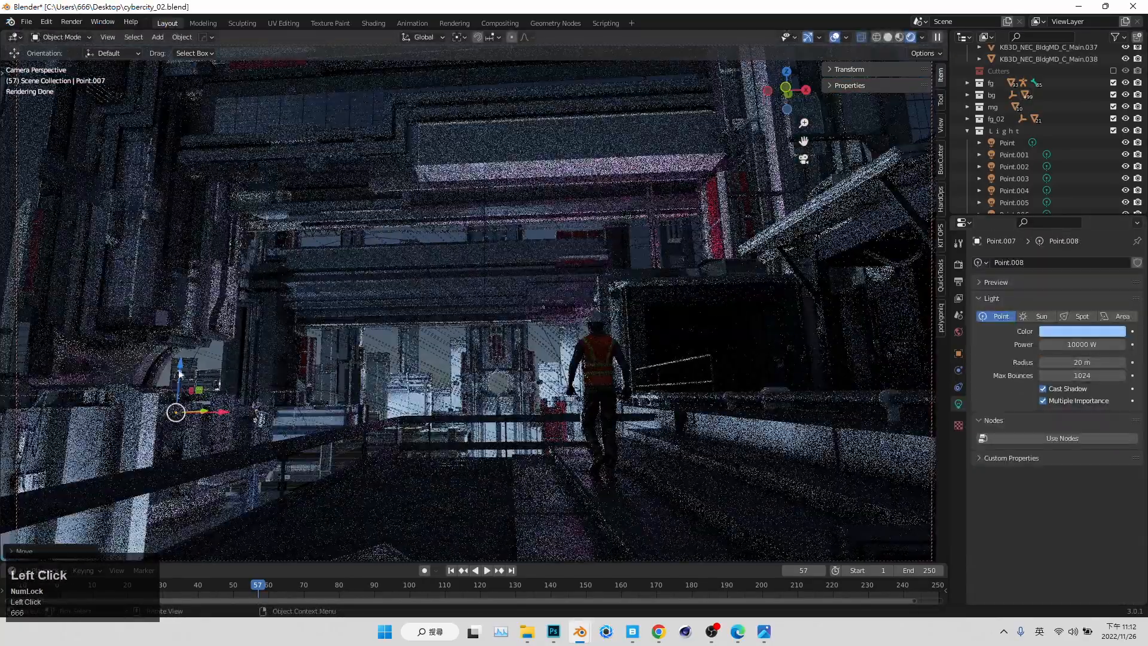
Set the copied light's radius to 50 m and power to 50000 W, nudge it up and right, and save the file
drag(180, 374, 181, 356)
drag(224, 394, 240, 394)
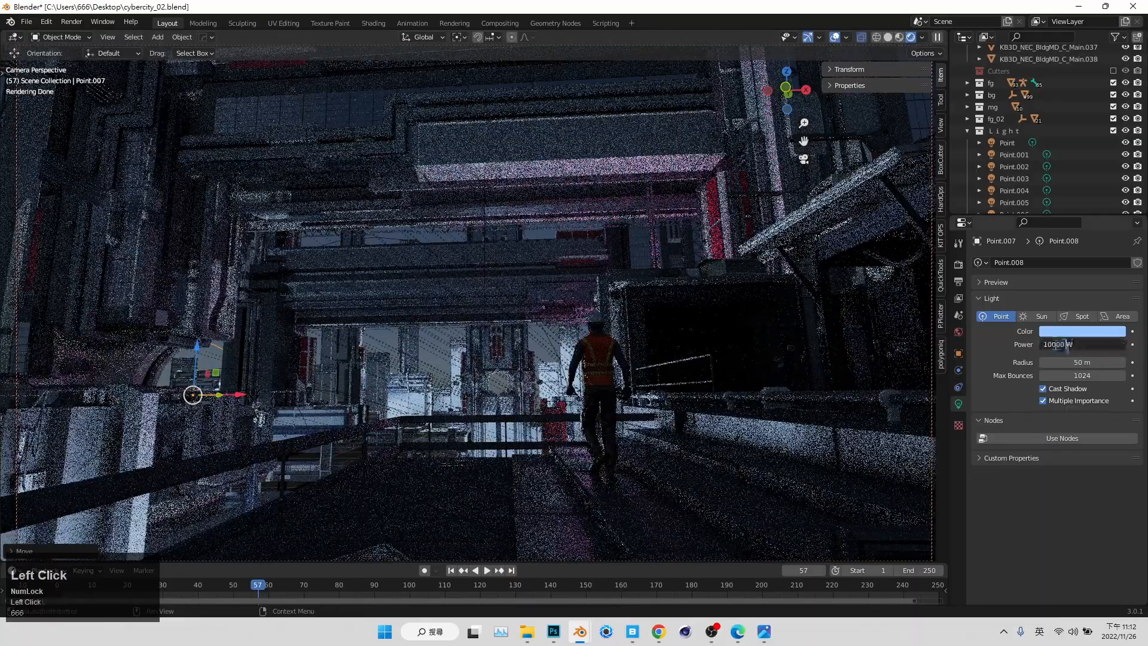
key(Return)
click(1049, 345)
drag(1048, 345, 1043, 344)
text(5)
key(Return)
drag(236, 395, 241, 394)
drag(202, 361, 203, 352)
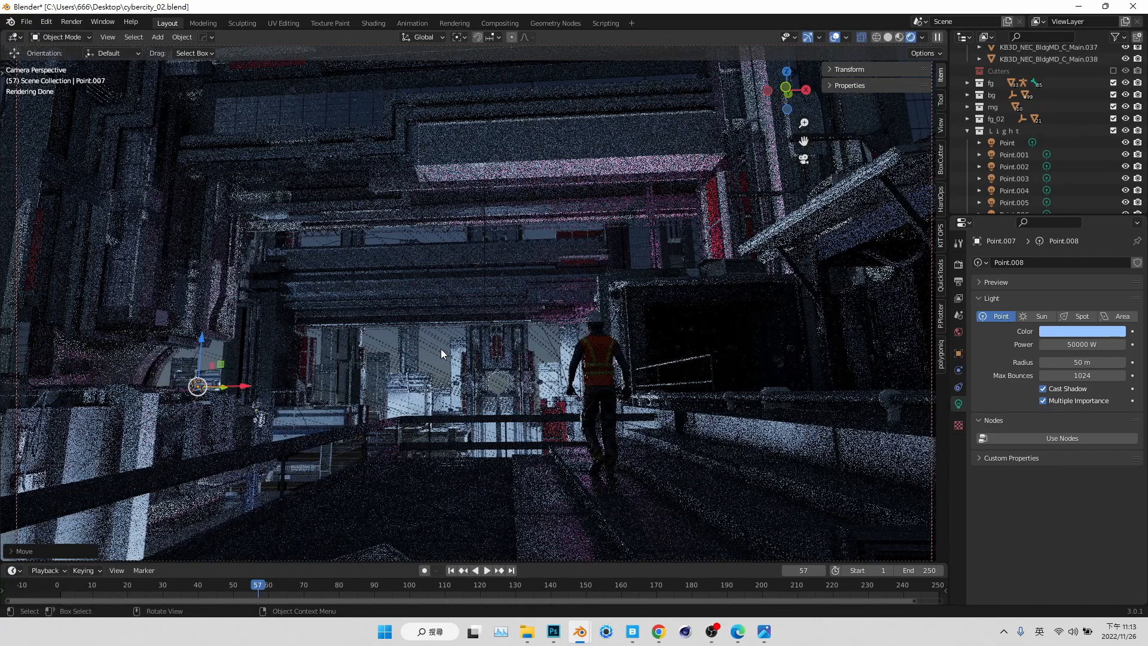
middle_drag(440, 349, 505, 415)
key(ctrl+s)
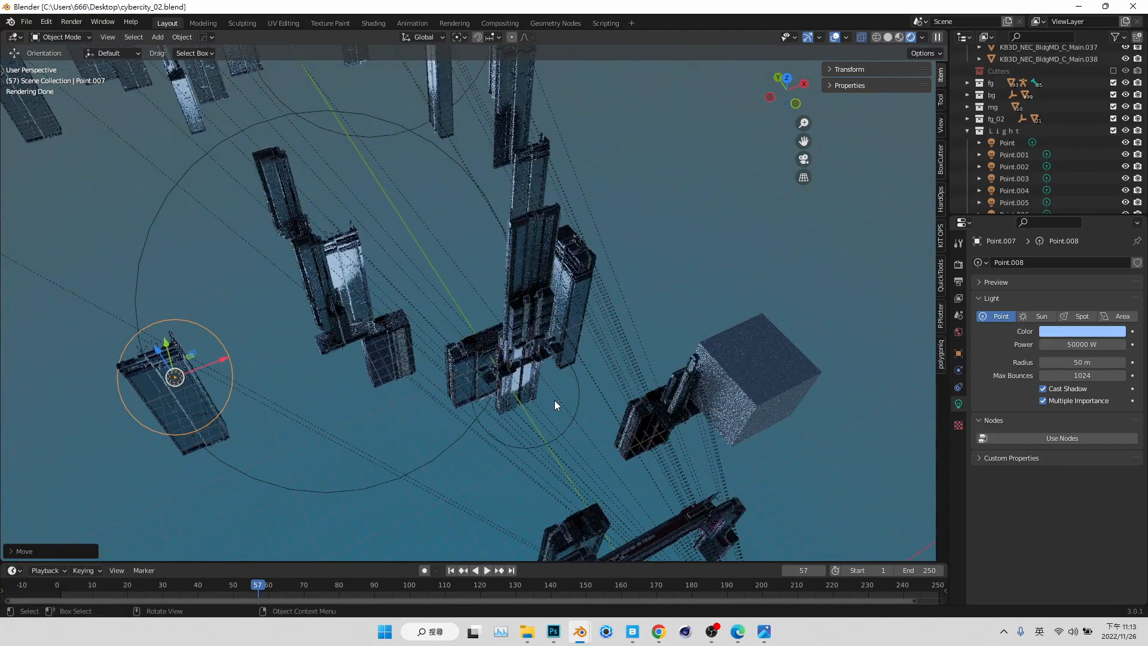
Move the Point.005 light left and deeper into the city, to about X -125.08 m, Y 447.32 m
scroll(554, 400, down, 2)
middle_drag(531, 381, 472, 299)
click(381, 207)
click(803, 160)
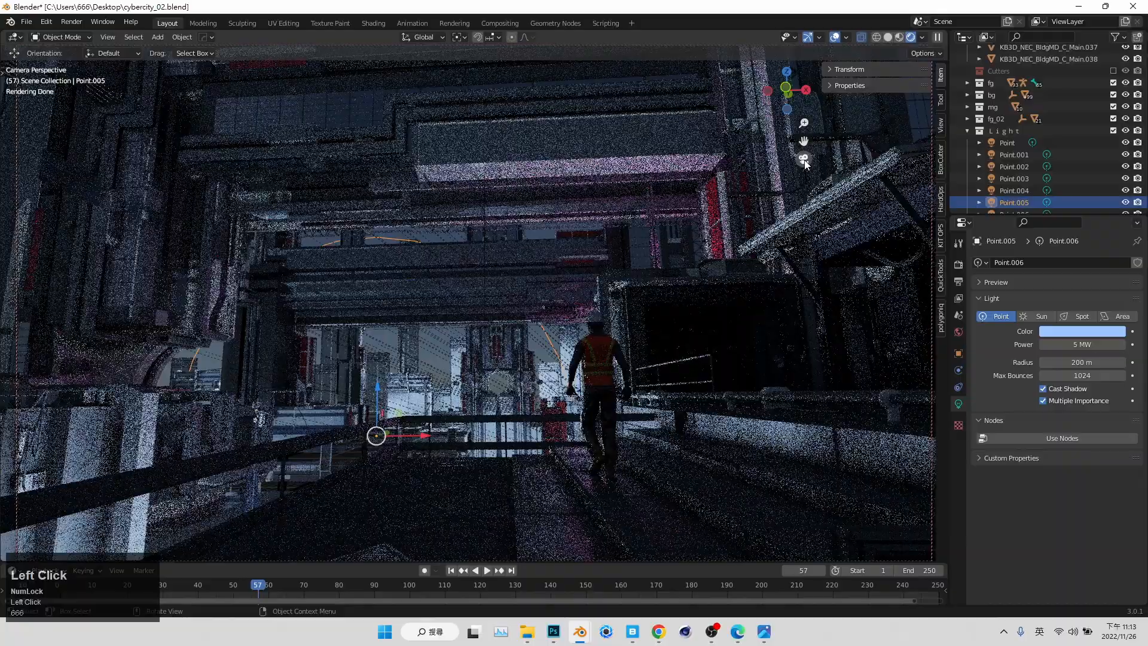
click(804, 160)
click(803, 160)
click(875, 71)
mouse_move(872, 122)
mouse_down()
mouse_move(860, 122)
mouse_move(880, 123)
mouse_move(879, 110)
mouse_up()
drag(380, 451, 360, 452)
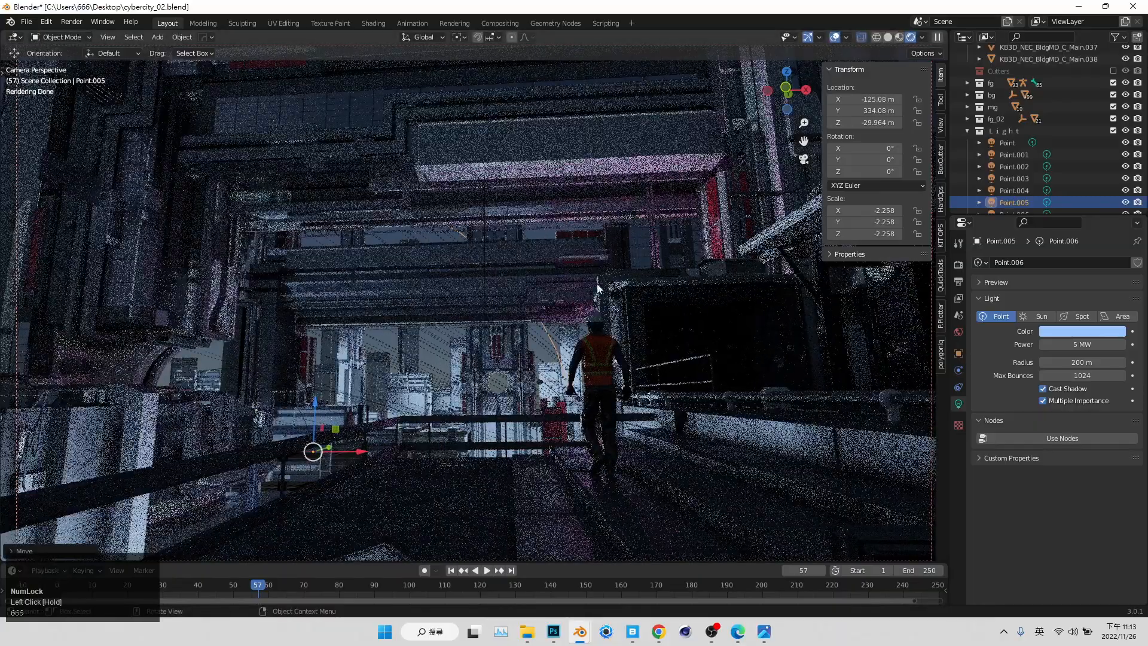
drag(879, 110, 893, 110)
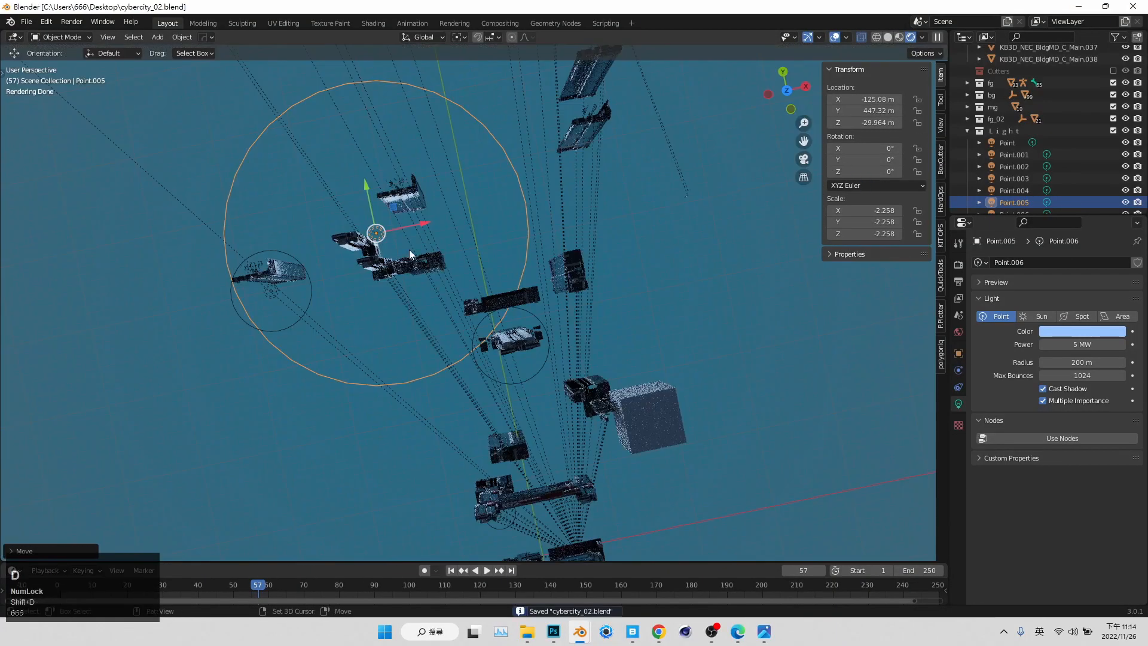
Duplicate the Point.005 light and try the copy nearer the camera among the midground buildings, checking it from the camera view
key(shift+d)
click(500, 474)
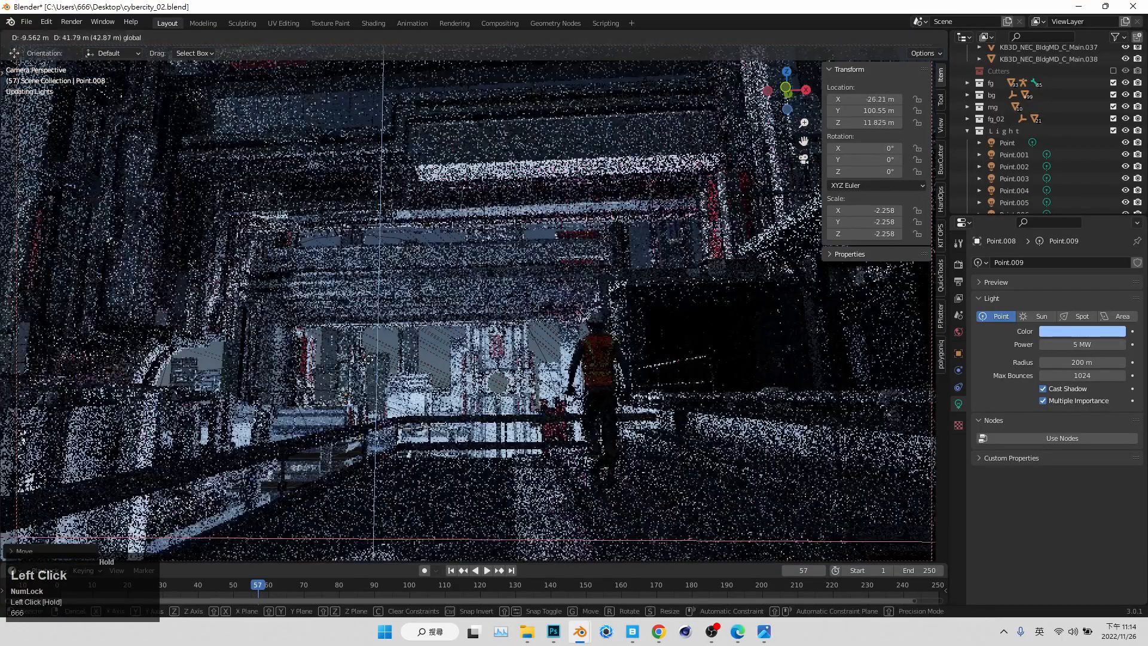
drag(368, 359, 368, 361)
click(804, 160)
mouse_move(443, 326)
middle_down()
mouse_move(407, 345)
mouse_move(442, 317)
middle_up()
drag(534, 426, 419, 404)
click(803, 164)
click(802, 163)
shift+middle_drag(450, 391, 416, 446)
scroll(439, 388, up, 2)
drag(377, 282, 439, 360)
Check from the camera view which building stands near the copied light
click(540, 402)
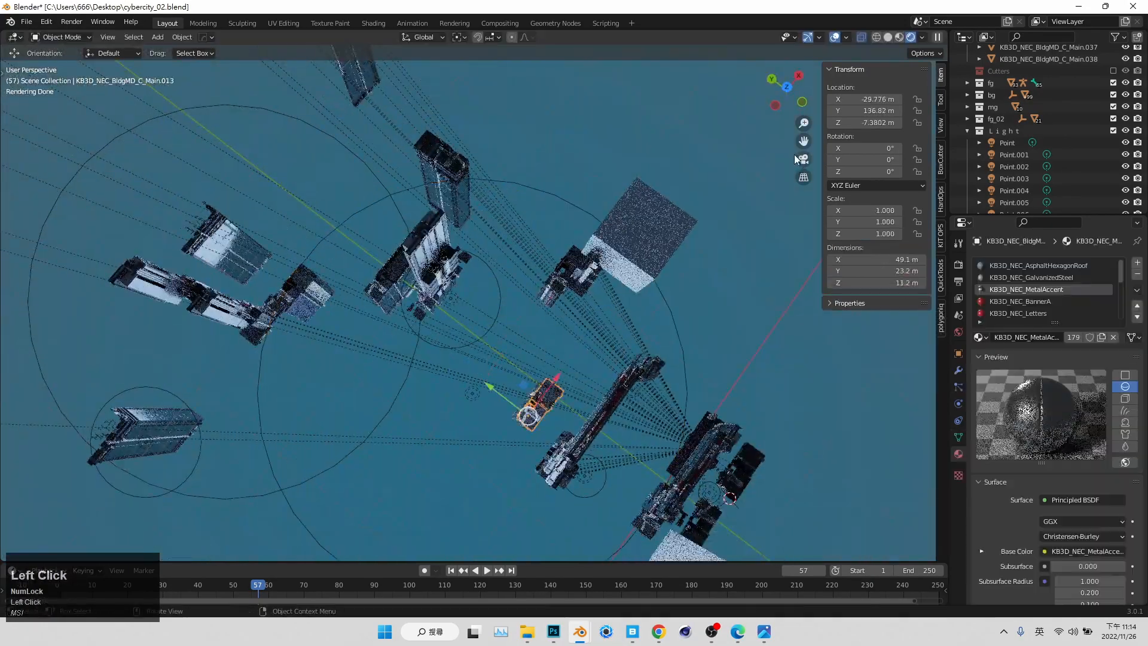
click(803, 160)
click(323, 372)
click(324, 380)
click(324, 381)
Move the copied light far back behind the distant buildings, to about X -325.4 m, Y 923.36 m, Z 10.212 m
click(803, 159)
scroll(549, 402, down, 3)
shift+middle_drag(549, 402, 619, 424)
scroll(574, 388, up, 1)
click(554, 374)
drag(551, 353, 97, 206)
click(803, 160)
drag(388, 397, 435, 353)
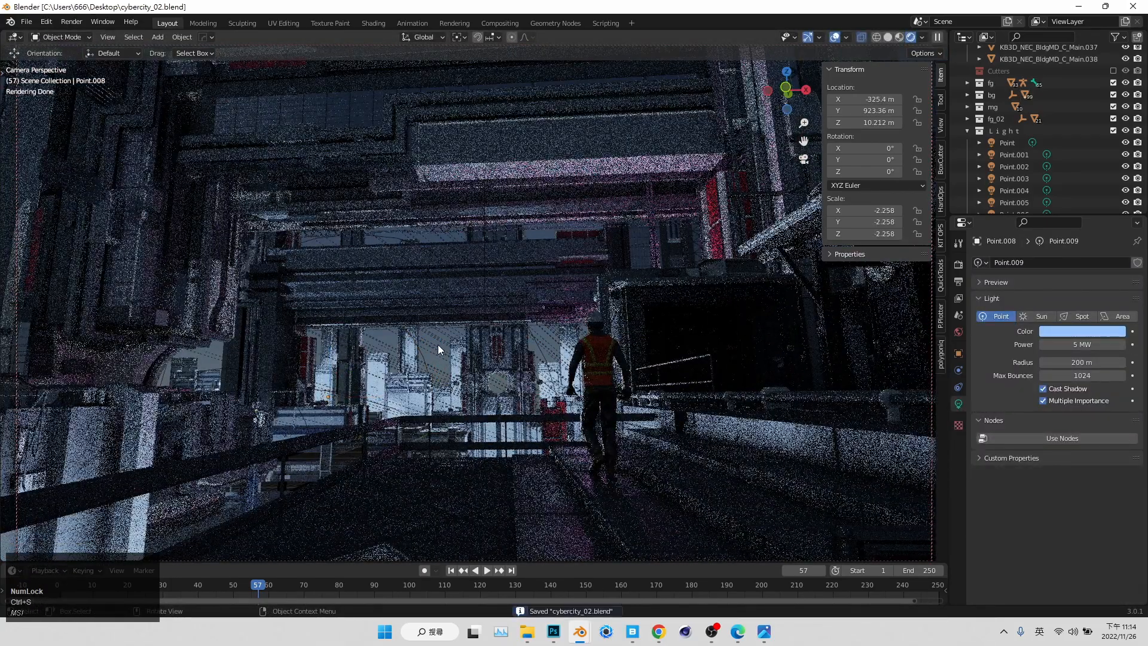
Raise the Point.004 light's power to 200000 W
click(874, 71)
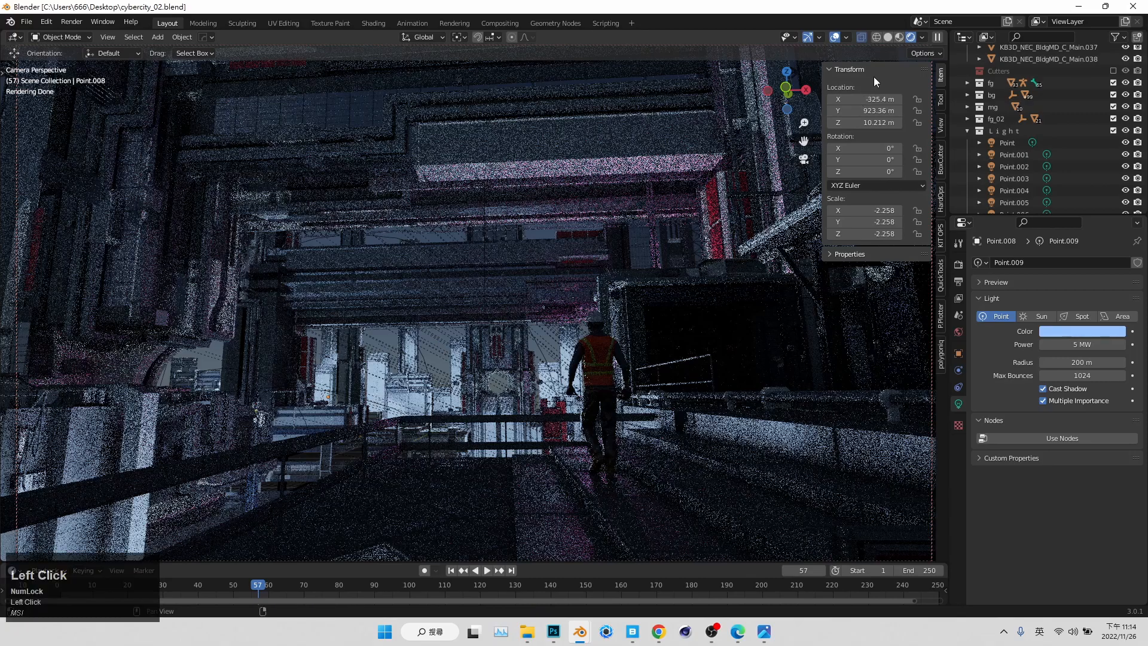
click(875, 155)
click(1023, 202)
click(1025, 164)
scroll(1019, 147, down, 2)
click(1017, 128)
click(1013, 142)
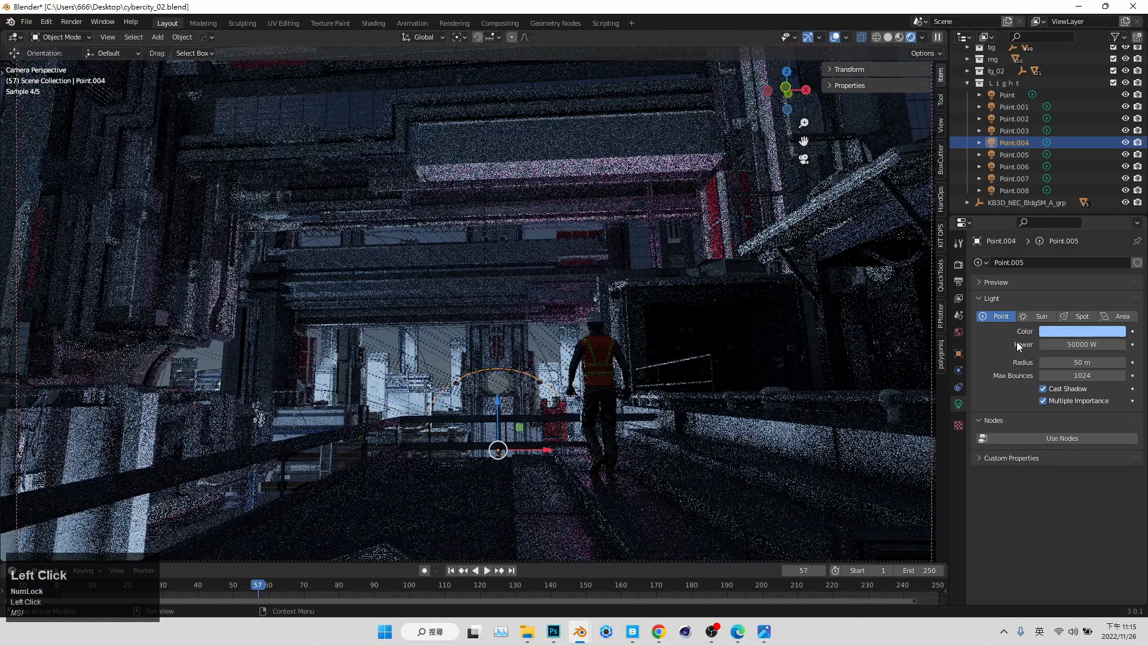
key(ctrl+z)
key(ctrl+shift+z)
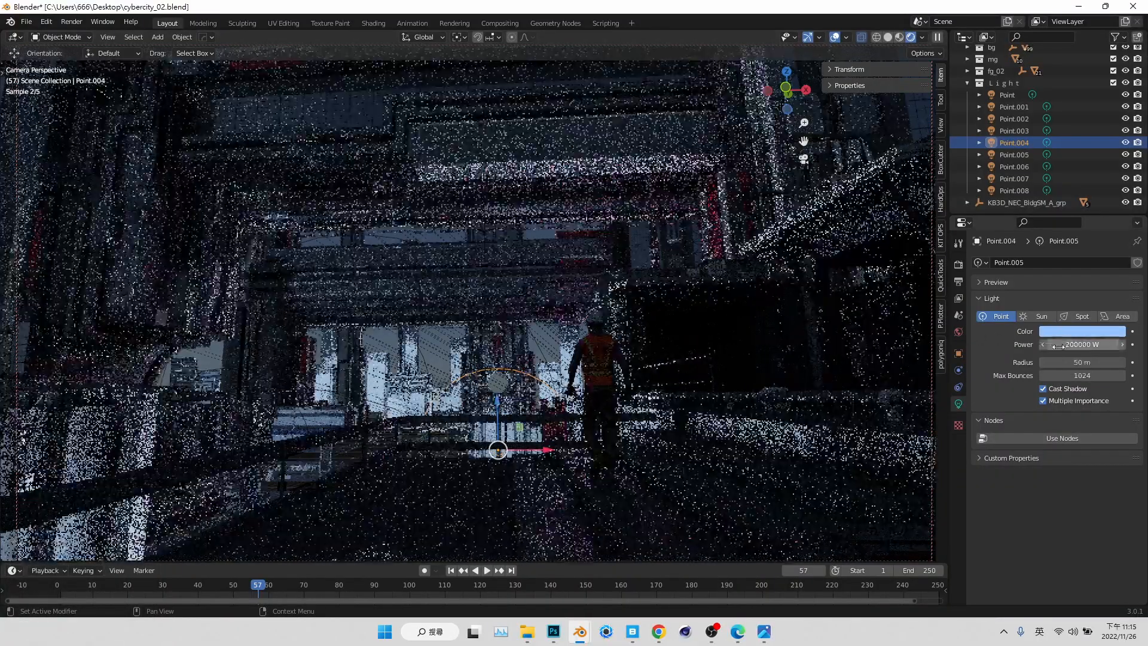
Shift the Point.004 light's color to a more saturated blue
click(1063, 333)
mouse_move(1070, 212)
mouse_down()
mouse_move(1051, 212)
mouse_move(1084, 214)
mouse_move(1083, 255)
mouse_move(1104, 207)
mouse_move(1073, 177)
mouse_move(1078, 208)
mouse_move(1071, 197)
mouse_up()
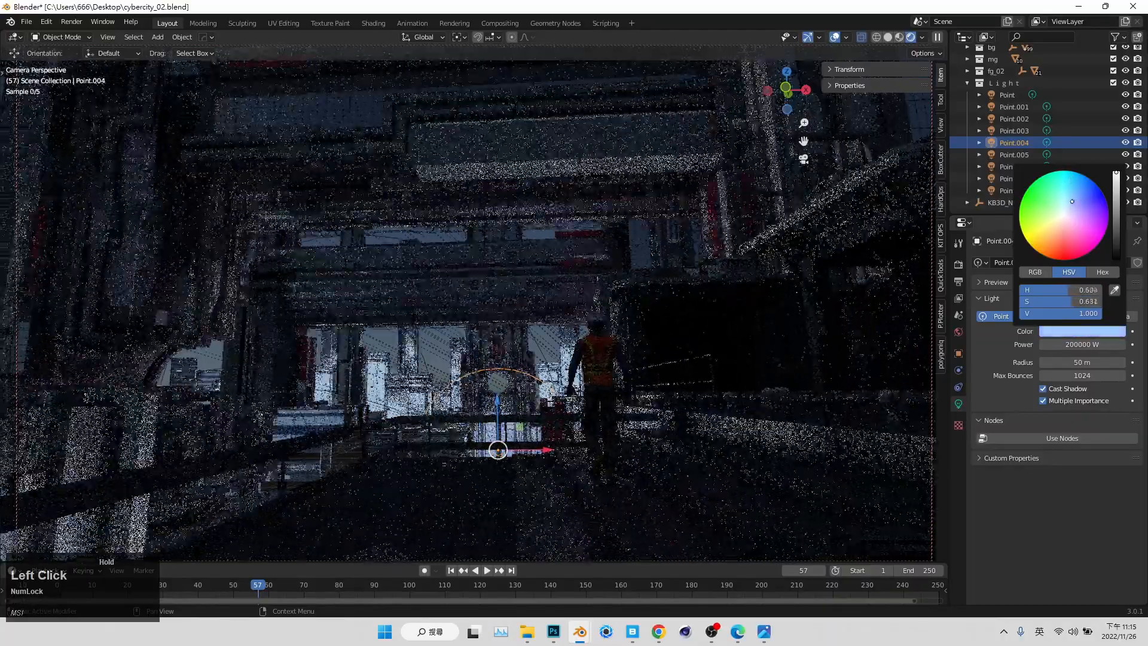
click(540, 341)
Duplicate the magenta Point light and place the copy beneath the canopy to the right of the walking figure
click(1007, 95)
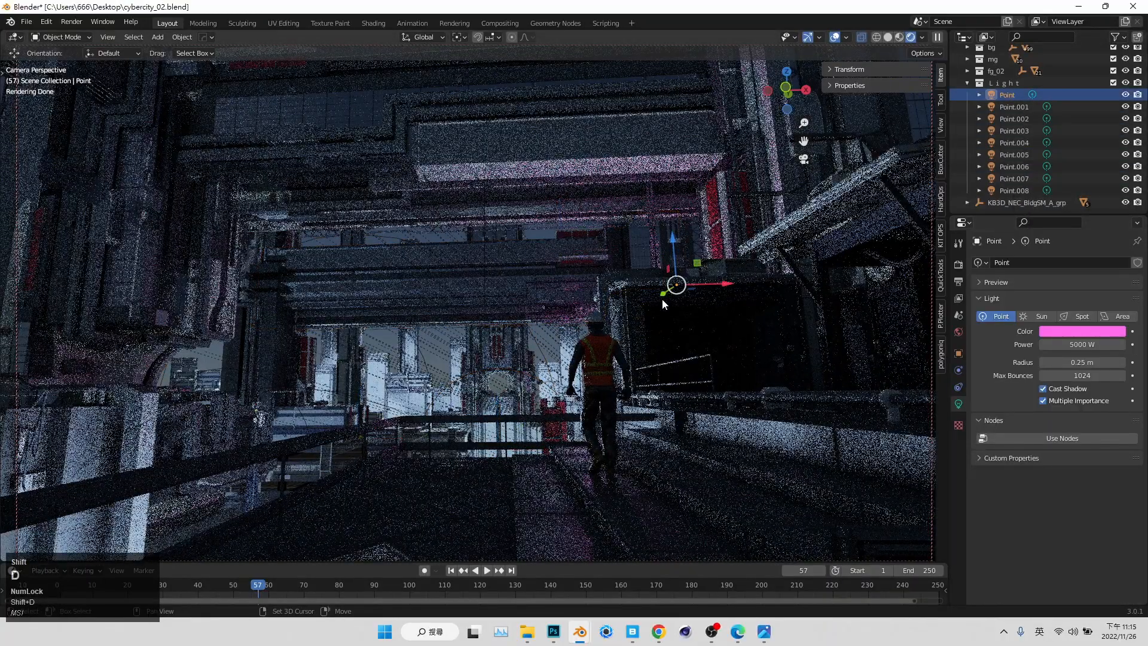
key(shift+d)
key(y)
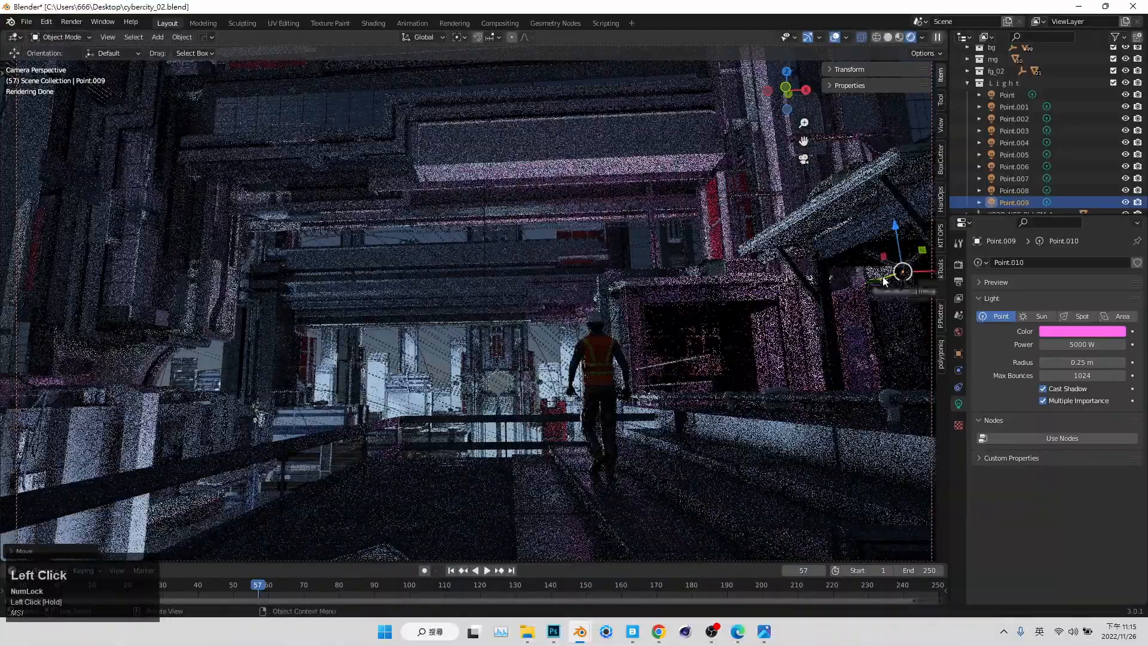
click(879, 285)
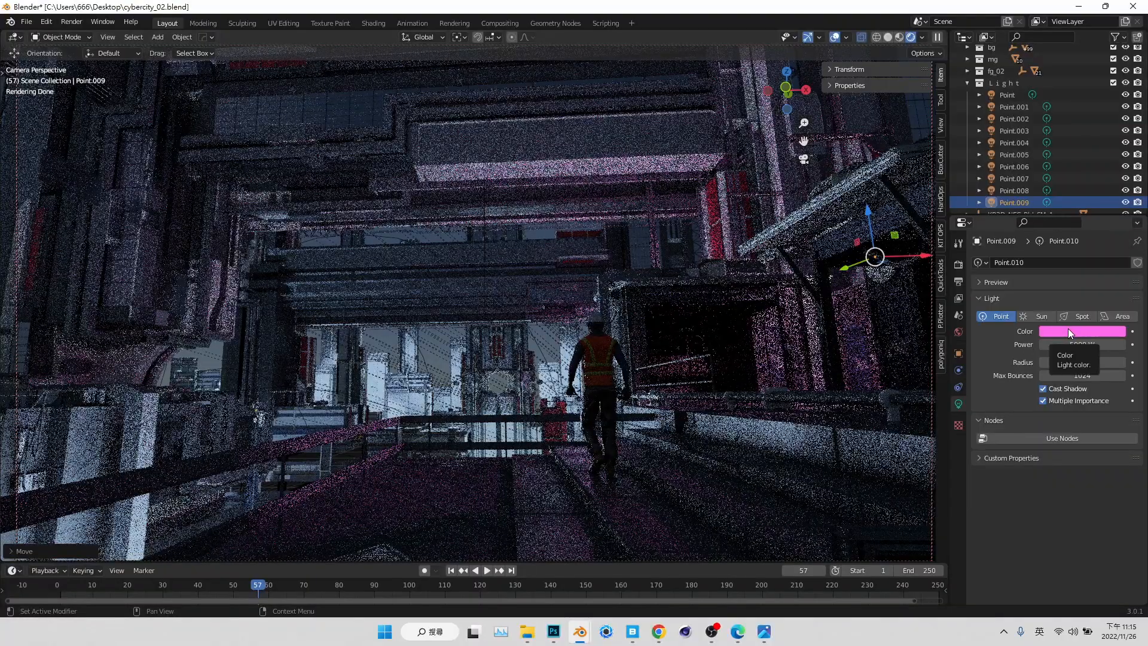
drag(868, 212, 879, 281)
drag(858, 330, 880, 314)
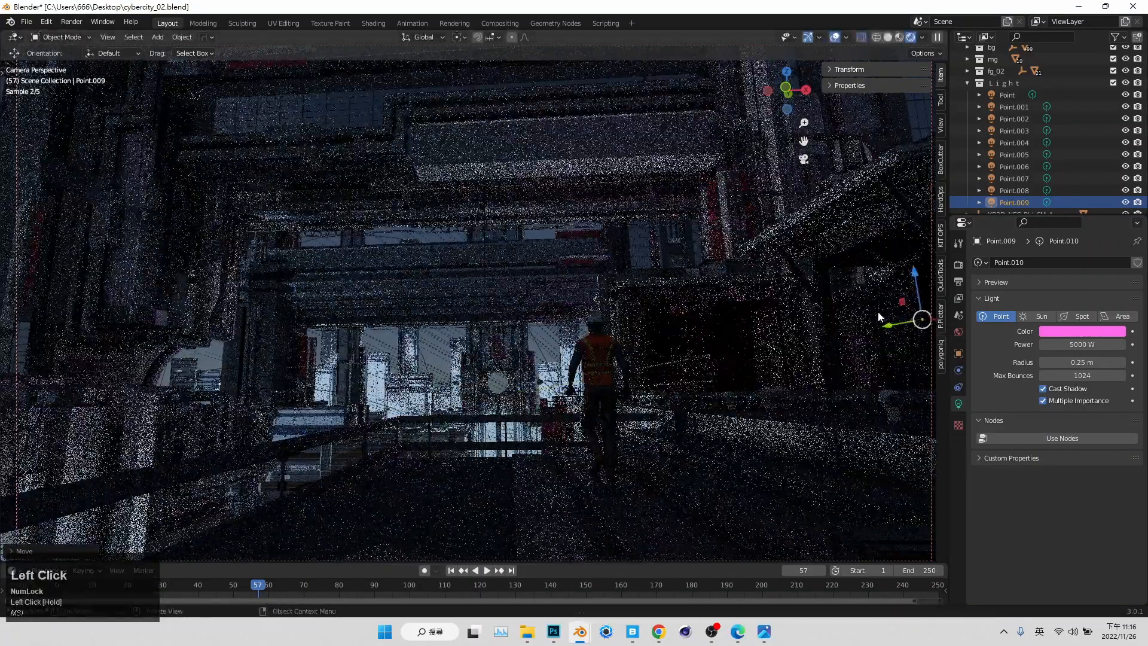
Change the canopy light's color to purple with hue 0.712 and saturation 0.989, lower it slightly, and save the file
click(1082, 330)
drag(1098, 230, 1104, 216)
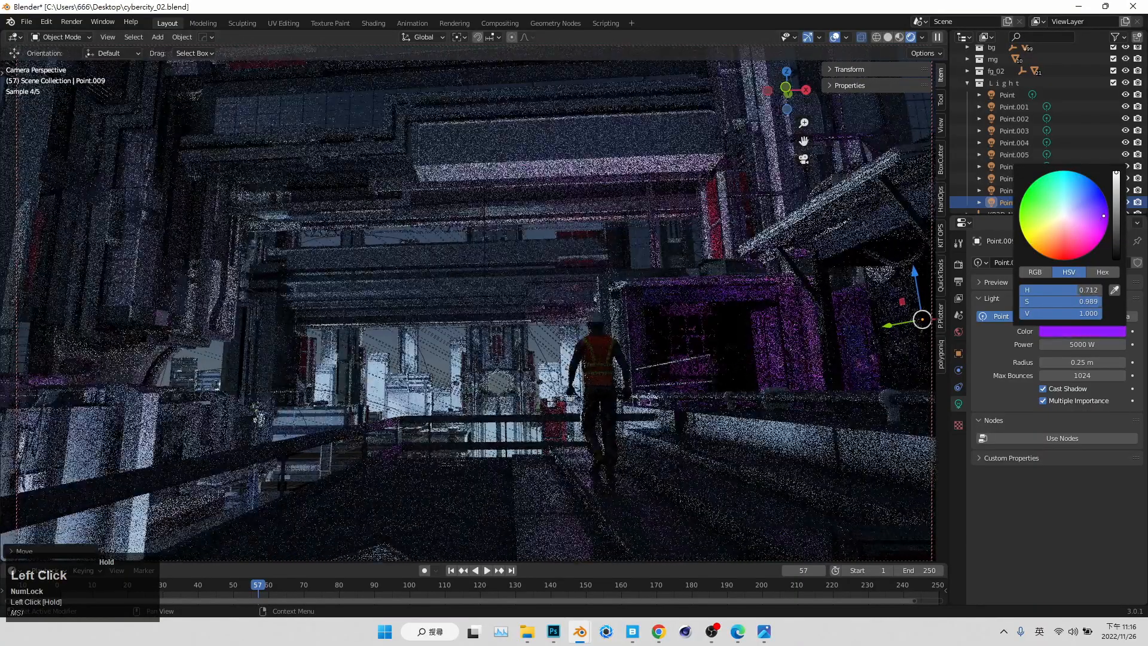
drag(914, 273, 919, 301)
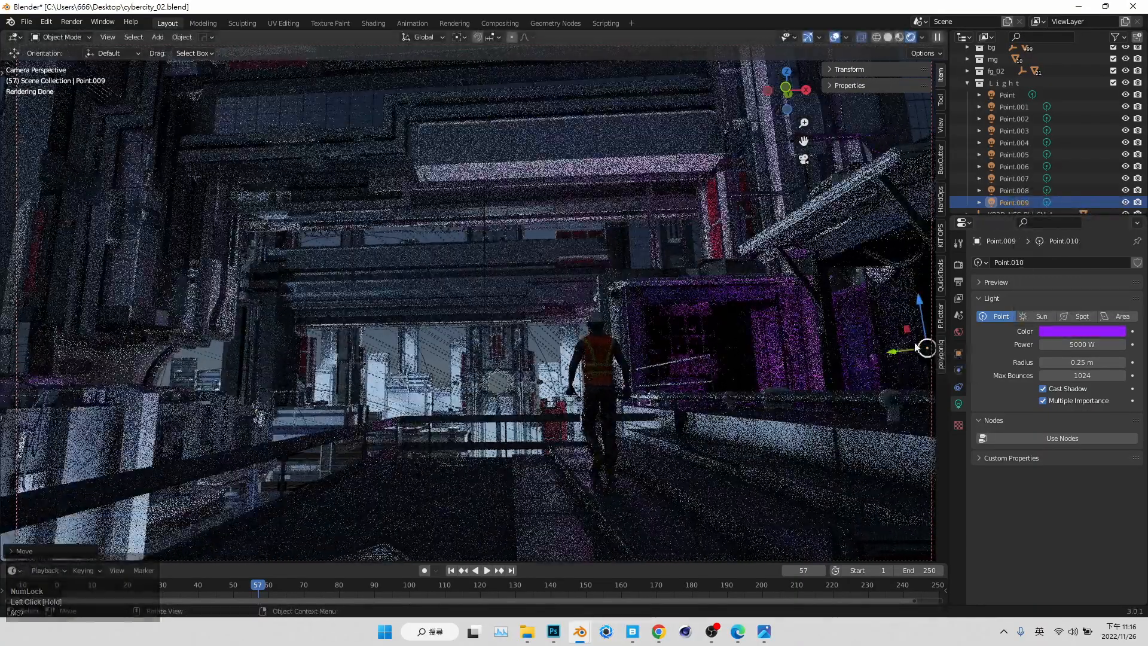
click(609, 154)
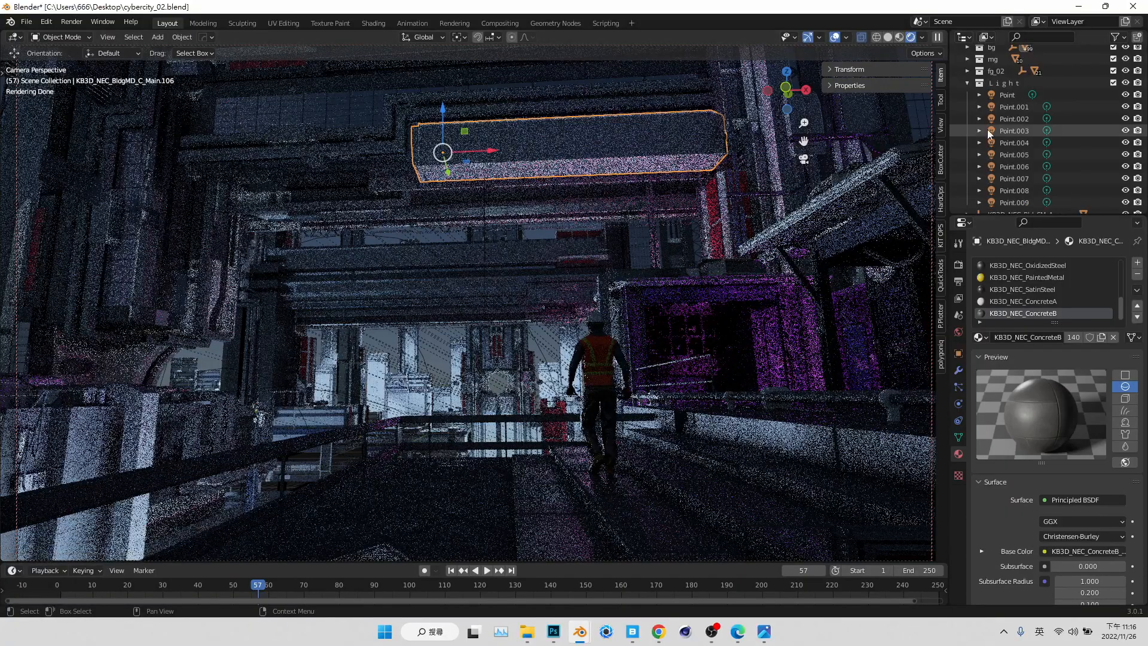
scroll(971, 154, down, 1)
click(1017, 191)
key(ctrl+s)
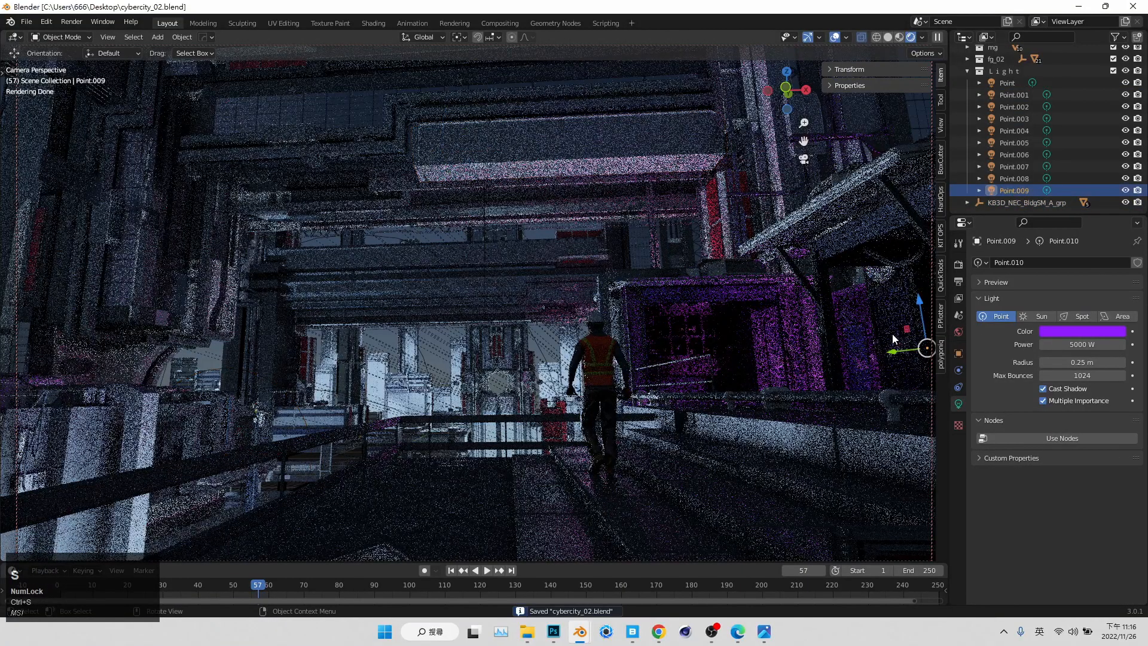
Try a duplicate of the purple Point.009 light at several positions among the left foreground structures
key(shift+d)
right_click(776, 327)
drag(890, 353, 853, 357)
drag(921, 353, 371, 304)
drag(413, 350, 180, 351)
drag(134, 312, 170, 422)
drag(171, 441, 224, 440)
drag(181, 400, 184, 284)
drag(230, 326, 128, 329)
drag(122, 337, 217, 359)
drag(207, 368, 333, 378)
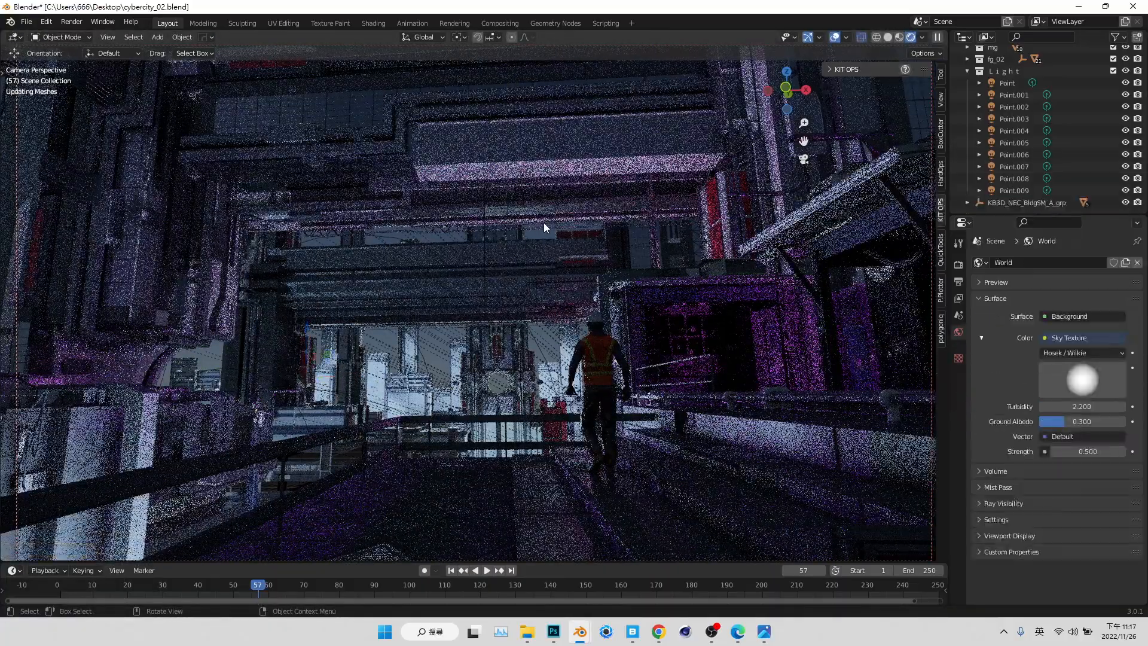
Save the city scene file and clear the object selection
key(ctrl+s)
click(667, 238)
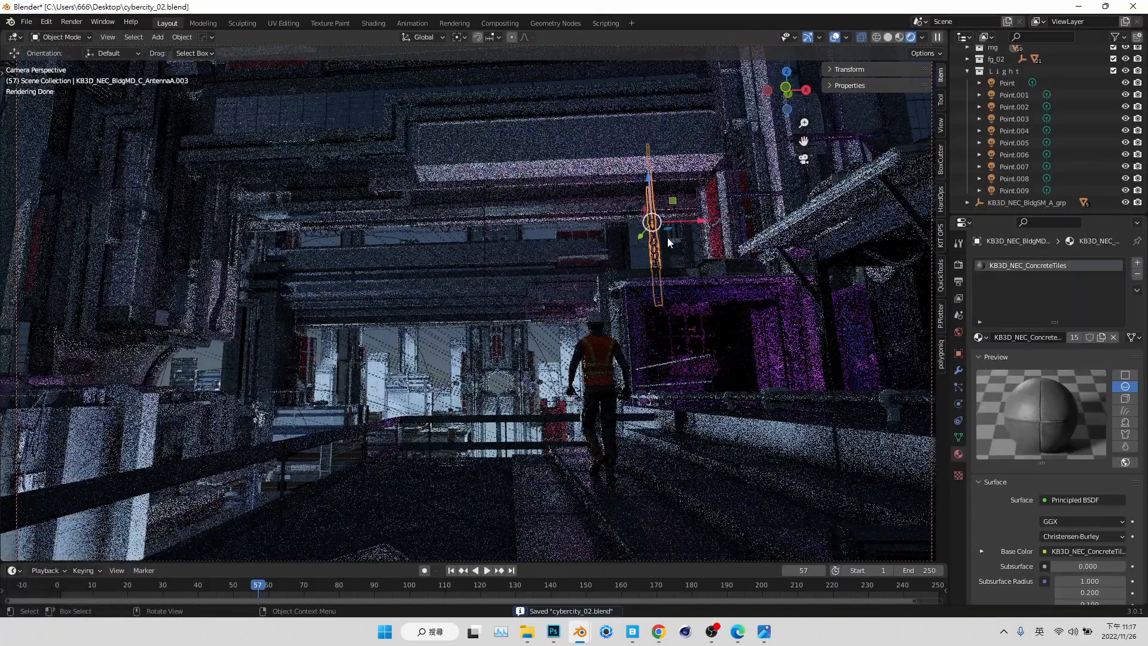
click(371, 360)
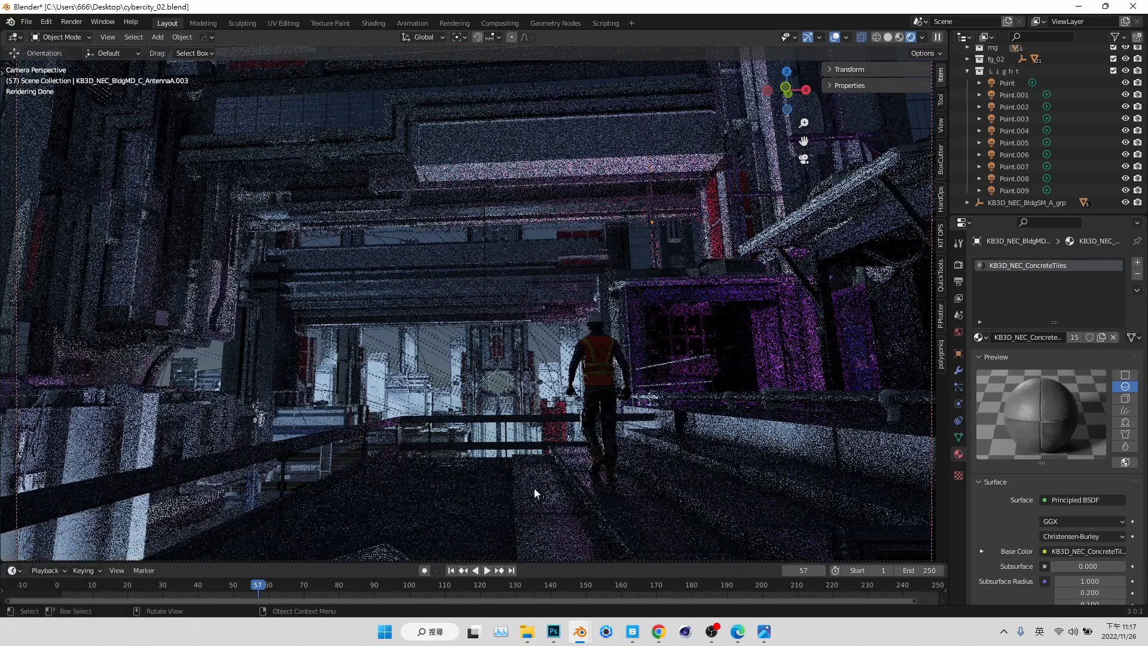
Switch to the Blender window with kb3d_neocity-native.blend and duplicate the KB3D_NEC_BldgMD_A_Main building in place
click(588, 630)
click(641, 571)
scroll(603, 328, up, 4)
shift+middle_drag(433, 407, 476, 333)
scroll(476, 333, up, 5)
click(475, 332)
key(shift+d)
right_click(478, 325)
Move the duplicated building away from the original onto clear ground with the Move tool
middle_drag(482, 293, 511, 323)
scroll(511, 323, down, 6)
key(shift+space)
click(98, 152)
drag(563, 313, 391, 407)
shift+middle_drag(391, 406, 526, 325)
scroll(527, 326, up, 4)
In Edit Mode with X-ray on, select the duct and fan rooftop section from above, invert the selection, and delete the other vertices
key(Tab)
key(KP_7)
click(878, 38)
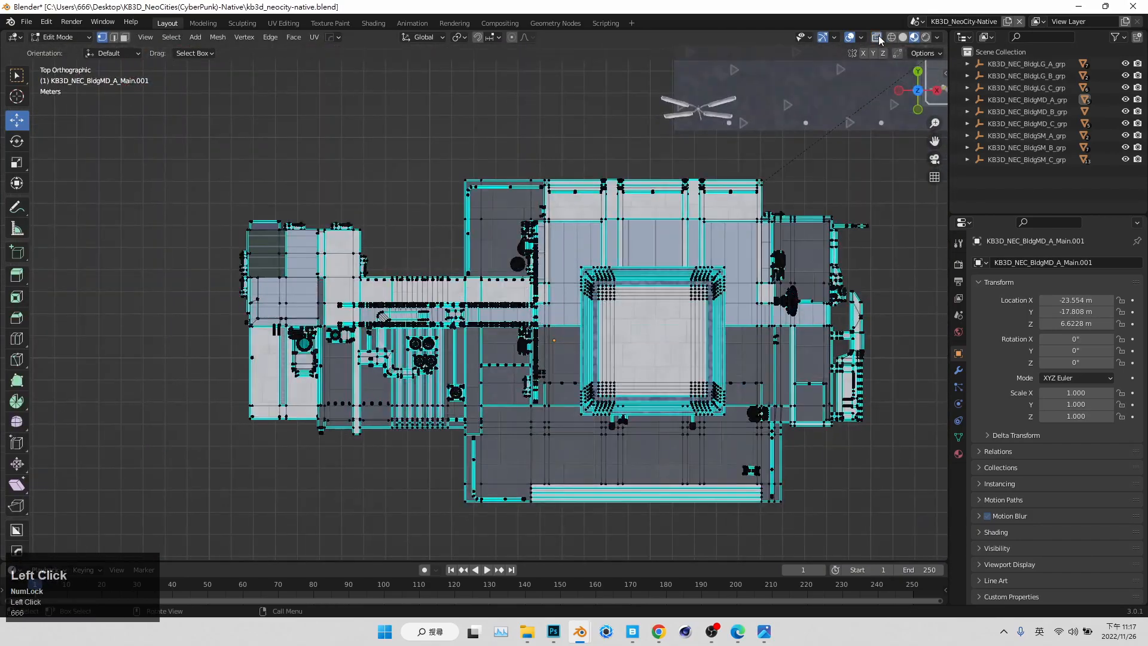
scroll(330, 386, up, 5)
drag(308, 170, 669, 433)
middle_drag(180, 136, 182, 69)
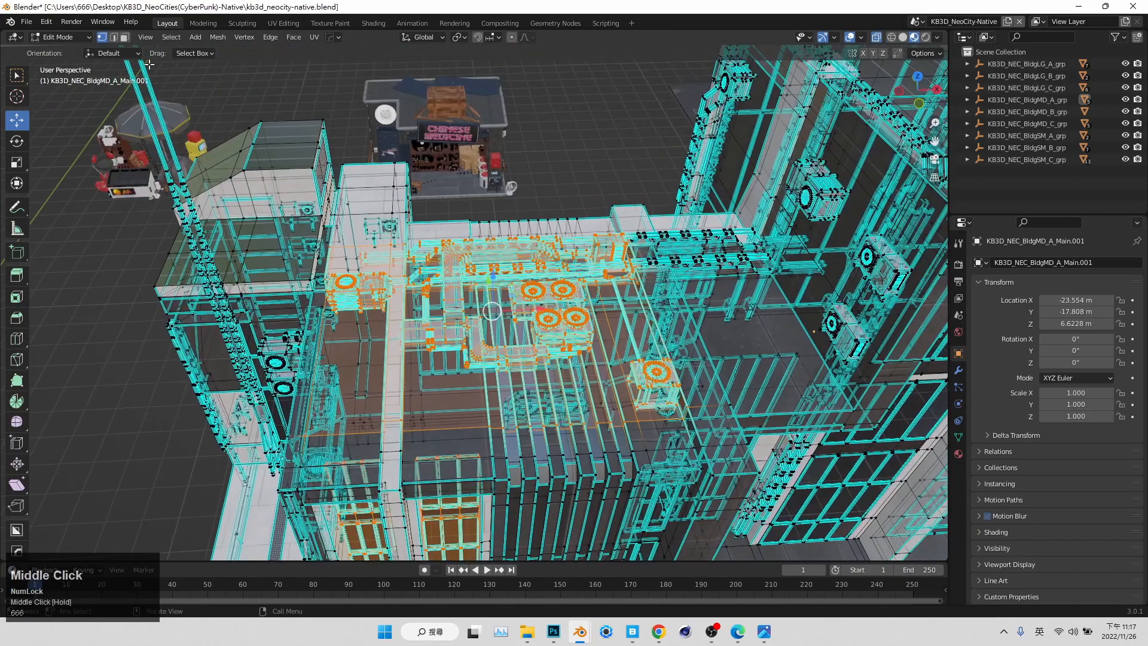
click(171, 37)
click(181, 76)
key(x)
click(626, 283)
Delete the leftover wall and window vertices along the edge of the rooftop section
middle_drag(616, 293, 750, 317)
drag(553, 264, 592, 521)
shift+drag(552, 209, 595, 273)
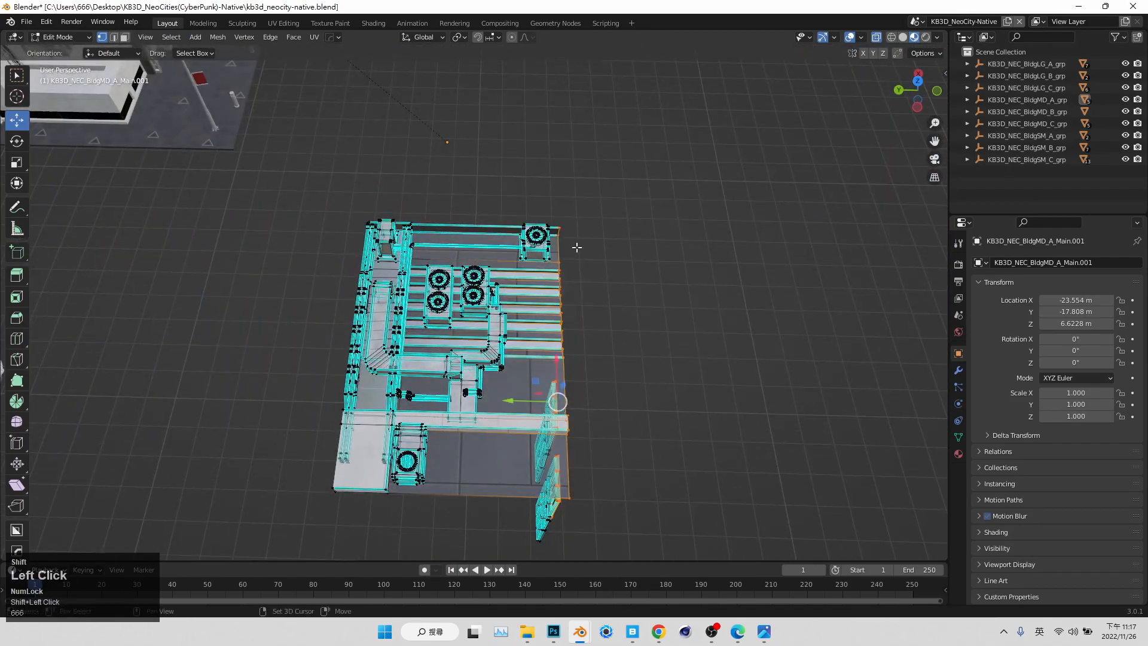
key(x)
click(573, 250)
drag(568, 549, 496, 391)
key(x)
click(505, 348)
Return to Object Mode and set the rooftop piece's origin to its geometry
middle_drag(663, 413, 612, 289)
key(Tab)
middle_drag(457, 122, 352, 167)
click(182, 37)
mouse_move(207, 64)
click(325, 76)
Copy the rooftop piece and paste it into the cybercity_02.blend scene in the other Blender window
key(ctrl+c)
click(579, 631)
click(519, 574)
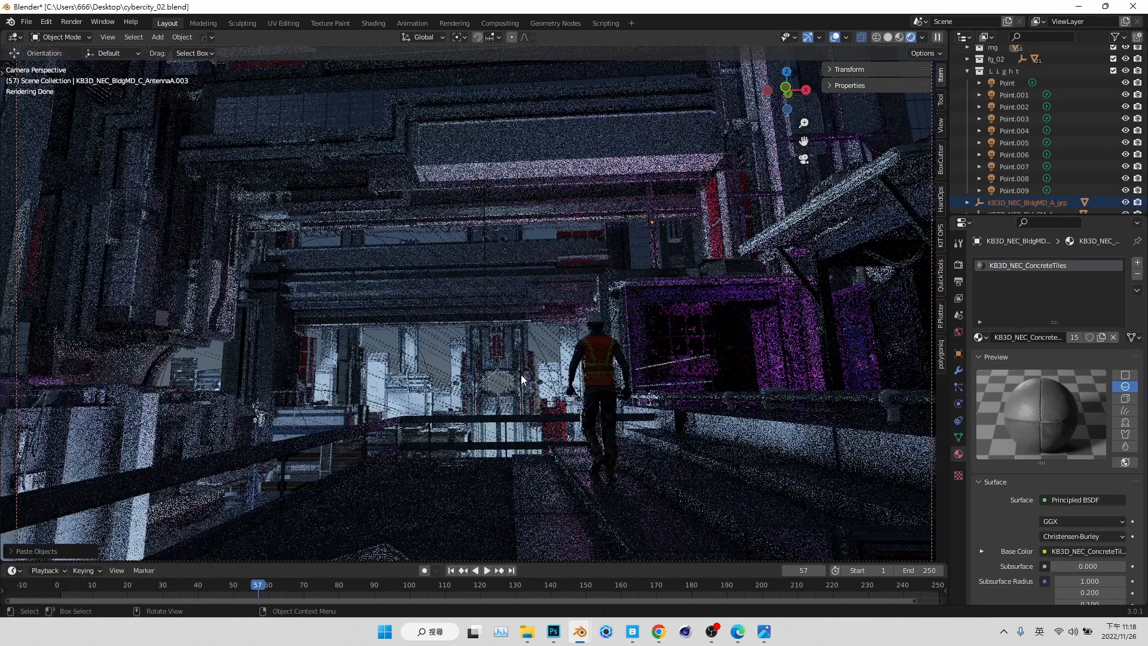
Set the origin of the pasted rooftop piece, viewed from above beside the walkway buildings, to its geometry
click(803, 159)
scroll(620, 328, down, 6)
middle_drag(620, 329, 589, 376)
scroll(435, 369, up, 8)
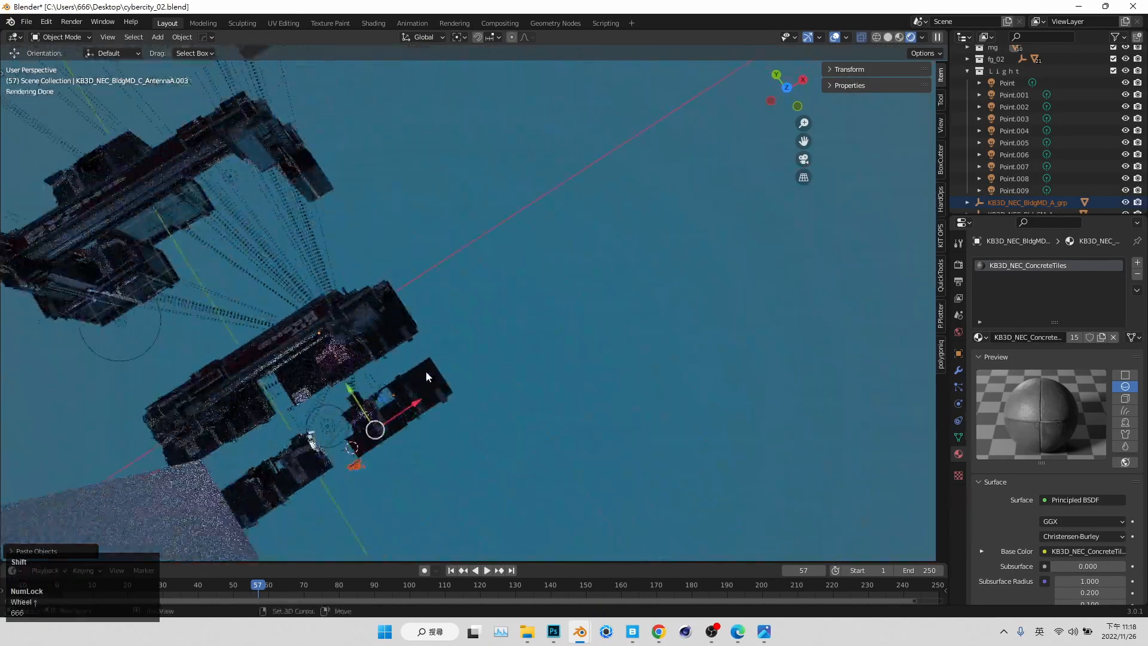
shift+middle_drag(435, 370, 526, 269)
scroll(526, 269, up, 4)
drag(497, 267, 504, 243)
click(182, 37)
mouse_move(206, 64)
click(325, 76)
key(Tab)
drag(351, 55, 357, 55)
click(171, 37)
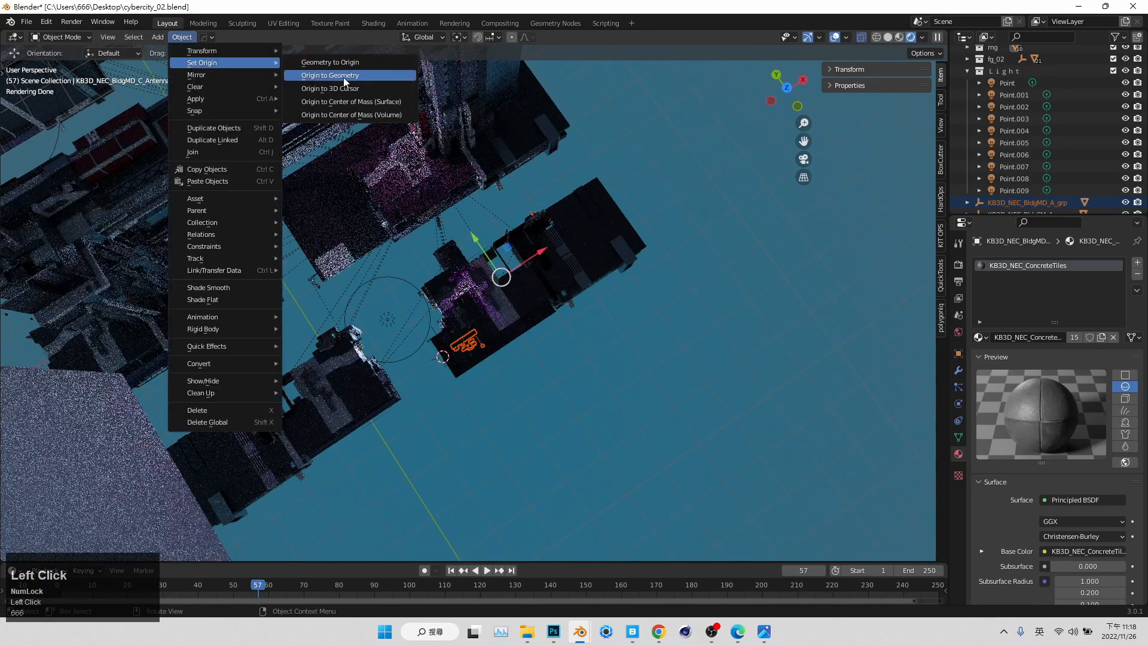
click(170, 49)
key(Tab)
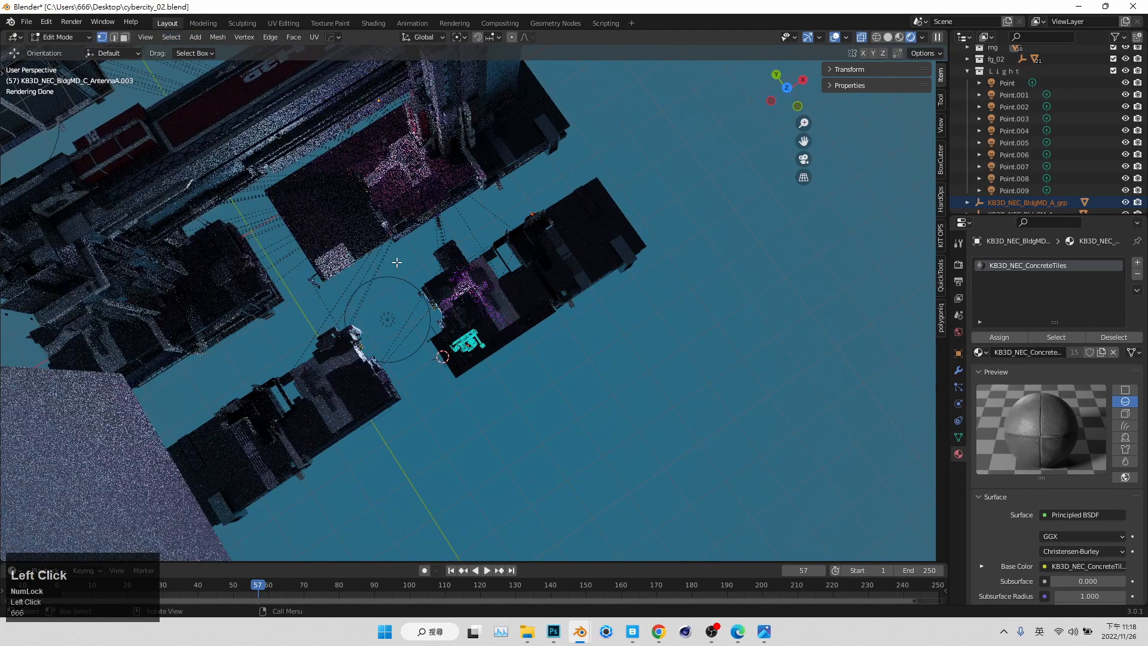
click(182, 37)
mouse_move(206, 62)
click(326, 74)
Clear the parent of the pasted rooftop piece while keeping its transformation, and undo the last changes made after that
right_click(484, 346)
mouse_move(479, 359)
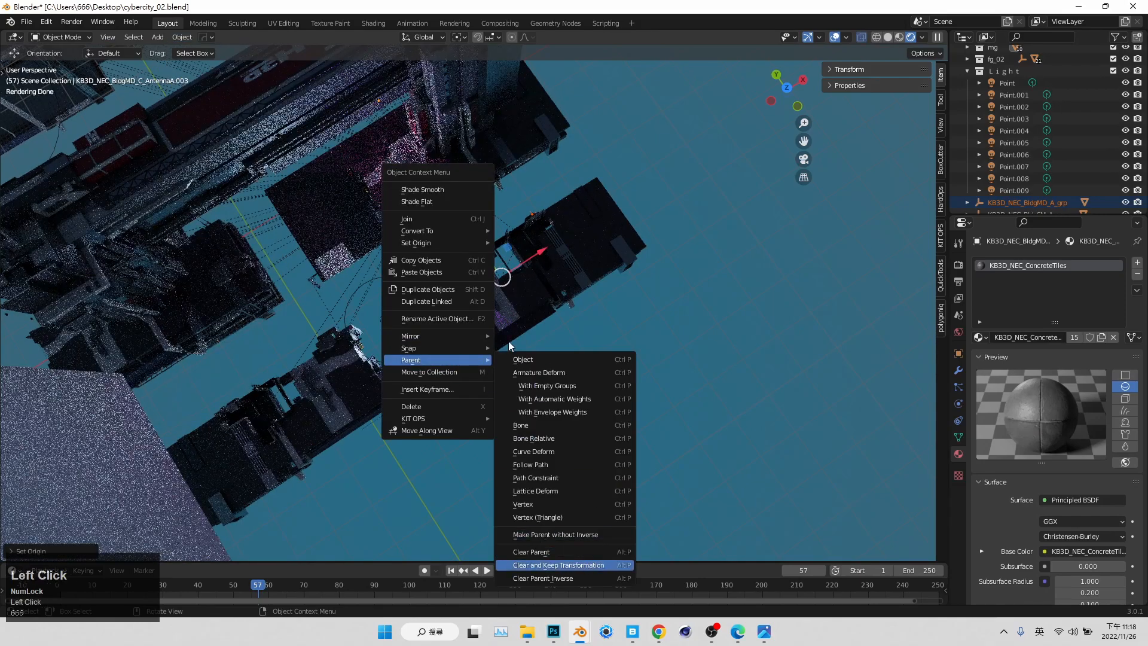
scroll(508, 341, up, 3)
click(466, 357)
middle_drag(465, 358, 495, 359)
key(ctrl+z)
key(ctrl+z)
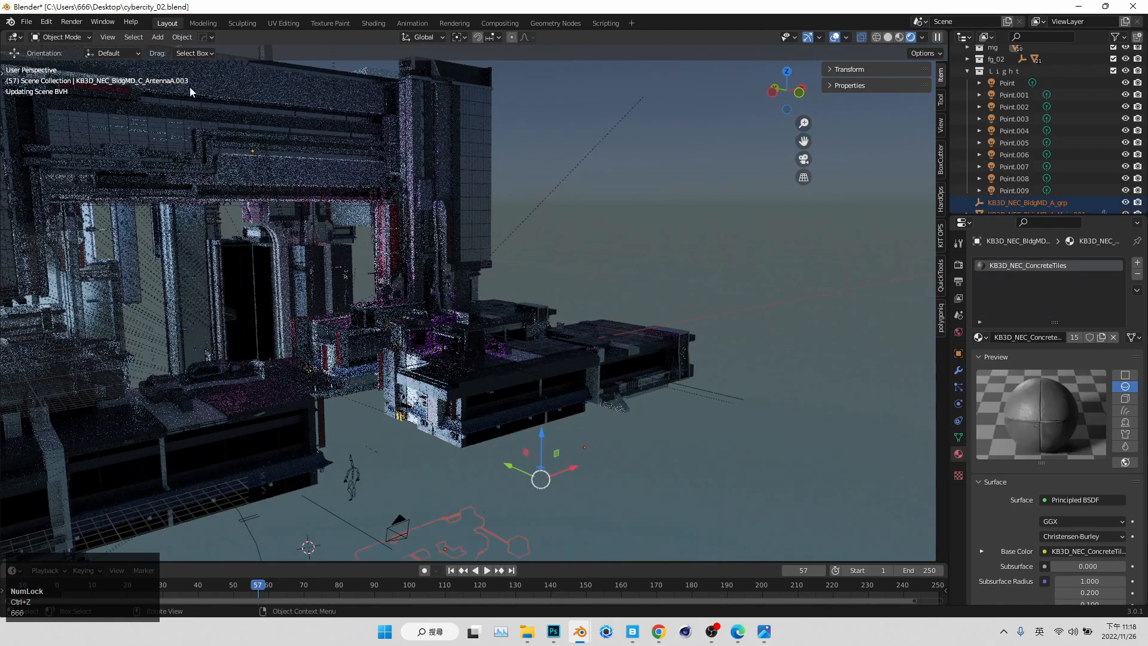
Select only the rooftop mesh KB3D_NEC_BldgMD_A_Main.001 and remove its subdivision modifier
click(1022, 204)
scroll(1021, 204, down, 1)
click(1025, 191)
click(958, 370)
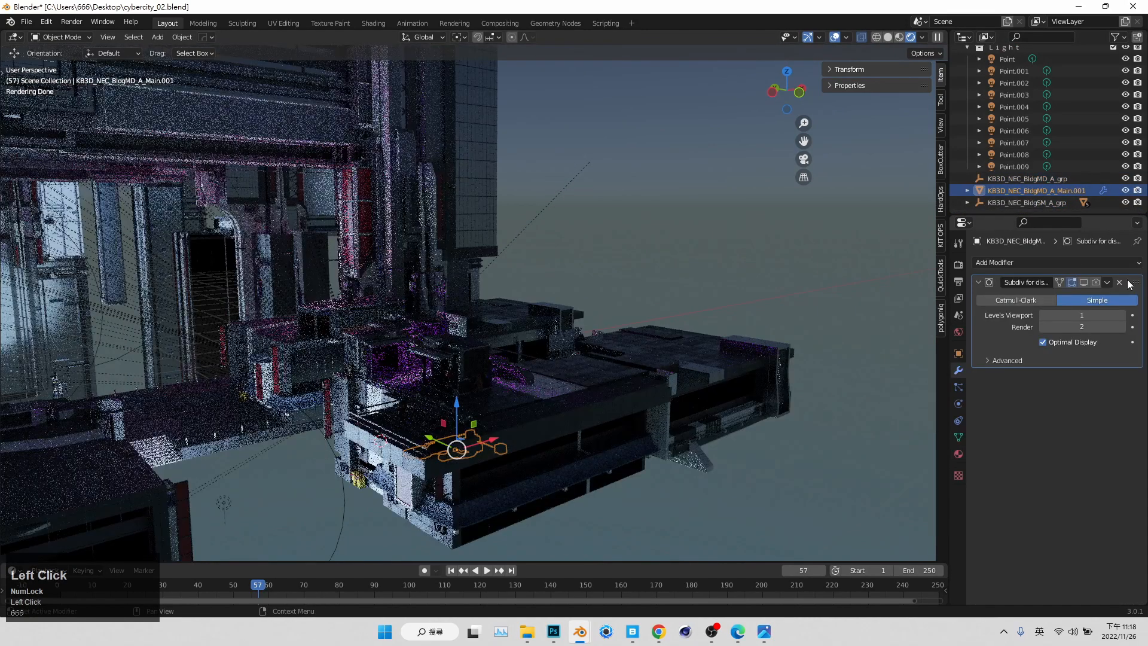
click(1119, 282)
click(737, 631)
click(1079, 7)
Move the rooftop piece over the walkway near the figure and rotate it -90° about the vertical axis in top view
middle_drag(603, 485, 478, 328)
click(476, 329)
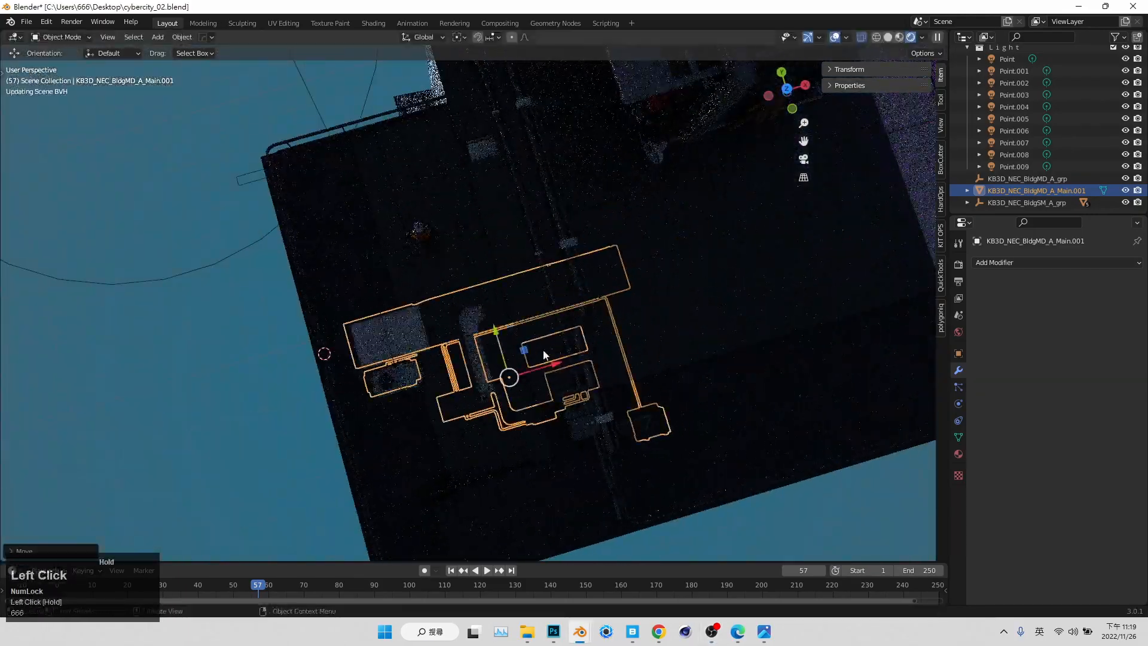
key(ctrl+space)
key(ctrl+space)
key(shift+space)
click(248, 158)
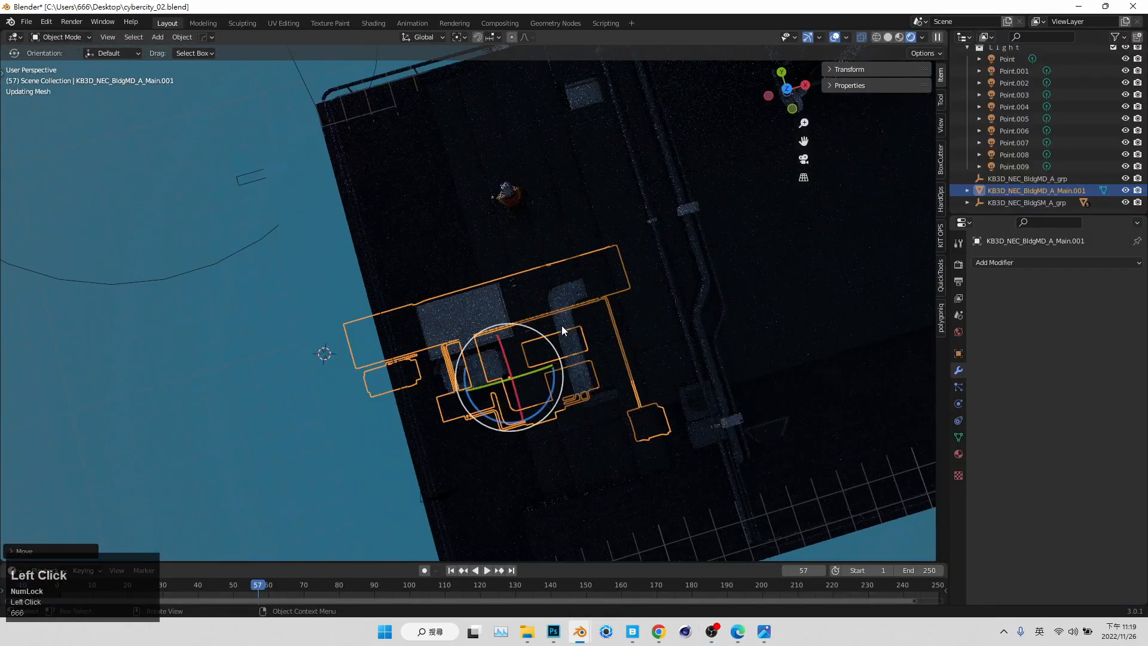
click(547, 349)
click(531, 349)
drag(541, 410, 397, 478)
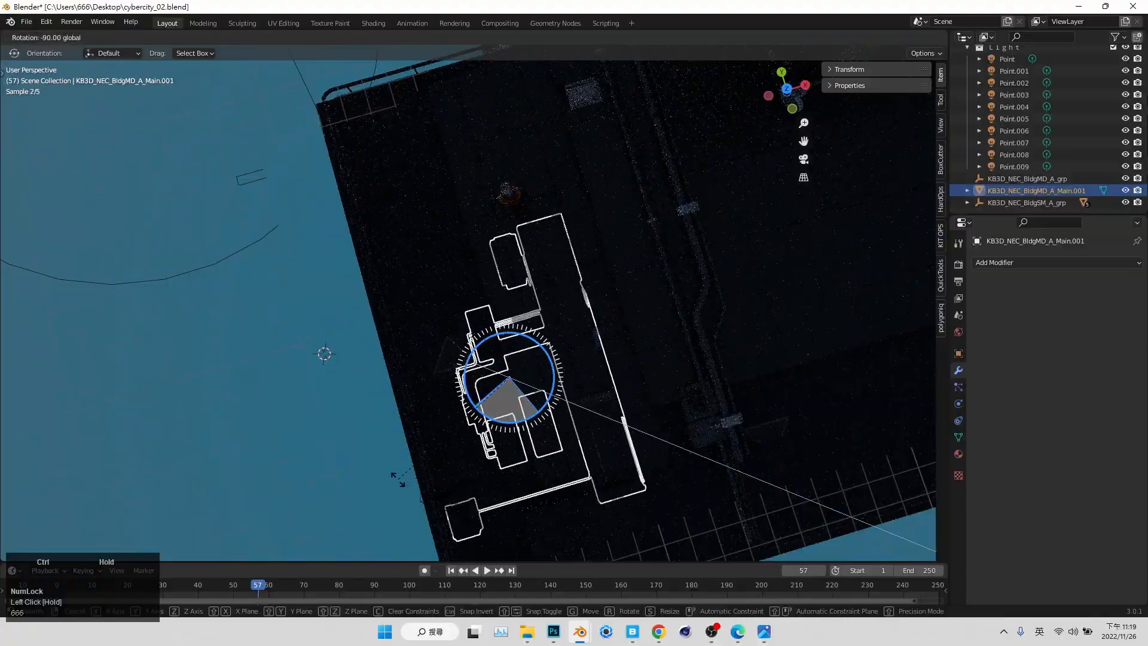
Reposition the rotated rooftop piece on the walkway next to the figure, judging its placement through the camera
middle_drag(284, 263, 273, 153)
key(shift+space)
click(269, 144)
drag(511, 373, 511, 340)
middle_drag(512, 341, 516, 388)
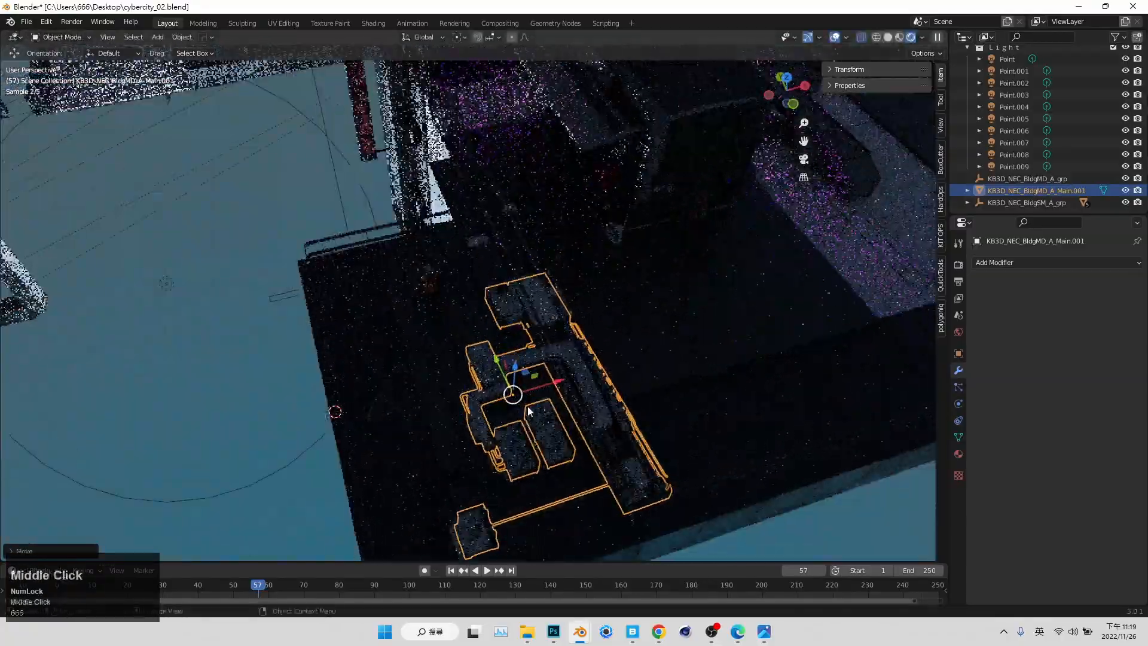
drag(522, 374, 465, 387)
click(803, 160)
drag(682, 433, 756, 460)
drag(700, 413, 700, 388)
Mirror the rooftop piece along its local Y axis
middle_drag(541, 263, 526, 333)
scroll(564, 347, up, 3)
right_click(525, 333)
mouse_move(525, 333)
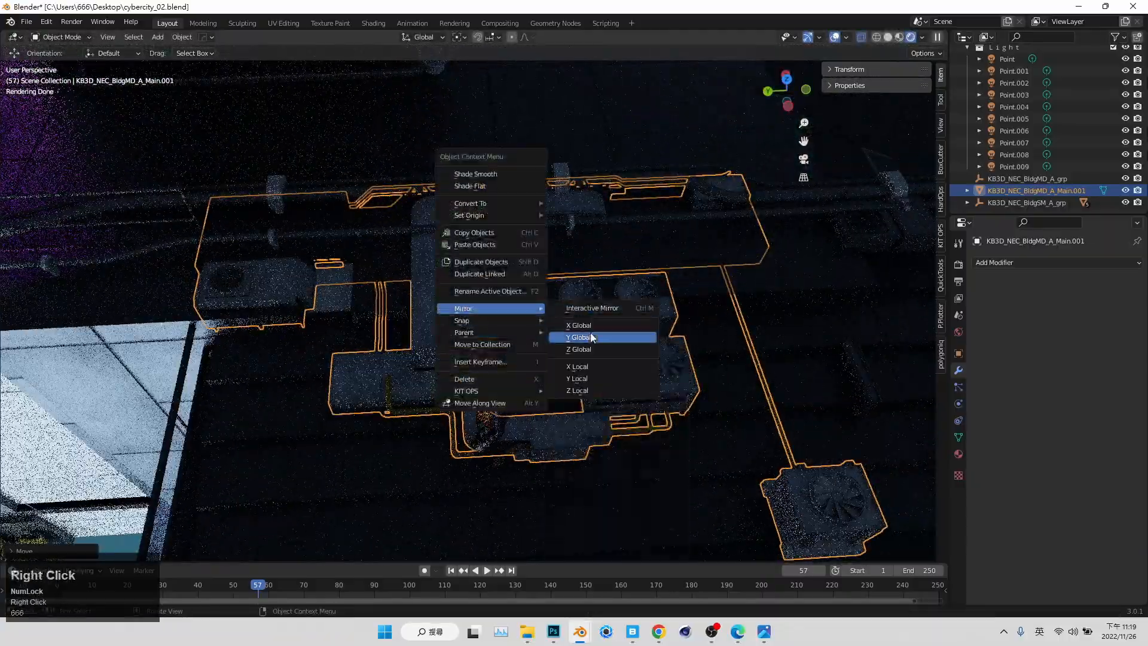
click(577, 402)
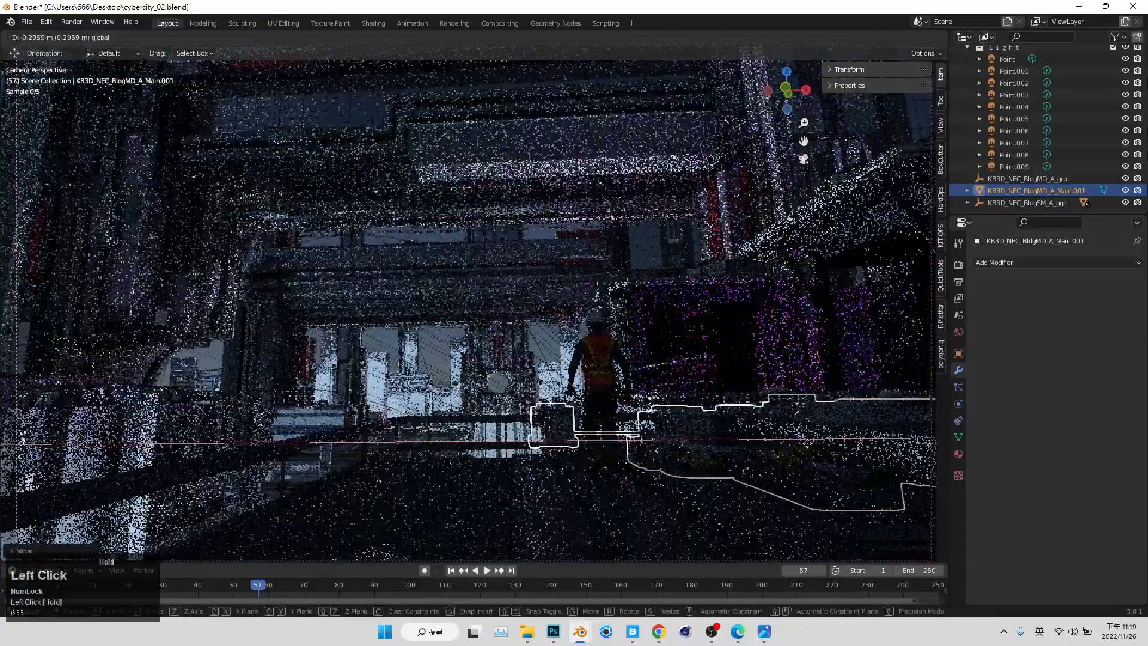
Turn the rooftop piece upright with rotation X -90°, Y 0° and Z 180°
key(Tab)
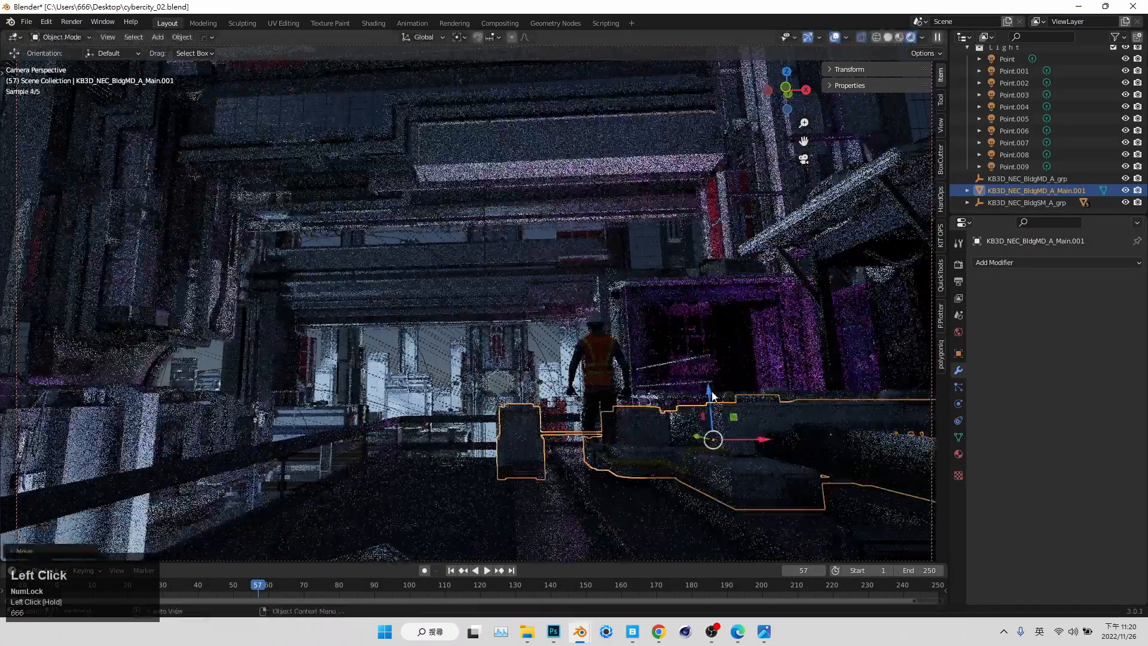
drag(712, 395, 565, 338)
click(849, 69)
click(729, 146)
click(730, 146)
double_click(864, 160)
text(0)
key(Return)
Raise the upright rooftop piece off the walkway and place it at the large overhead beam between the buildings
key(space)
click(703, 307)
drag(587, 302, 602, 84)
middle_drag(771, 155, 561, 315)
scroll(551, 378, down, 8)
middle_drag(551, 378, 538, 299)
drag(516, 290, 531, 66)
middle_drag(538, 149, 604, 287)
drag(672, 361, 467, 263)
scroll(561, 338, down, 6)
middle_drag(538, 292, 626, 214)
Scale the rooftop piece up uniformly to 2.355 at the overhead beam, undoing the extra two-axis stretch
key(s)
key(space)
click(417, 206)
key(space)
key(ctrl+space)
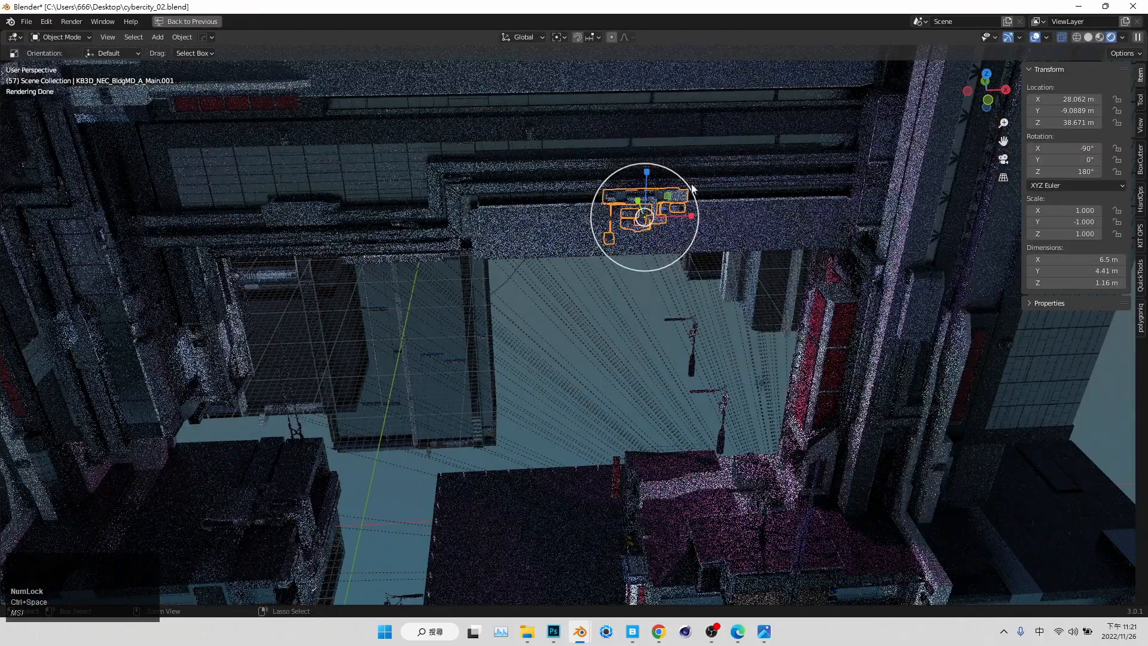
key(ctrl+space)
middle_drag(612, 207, 556, 207)
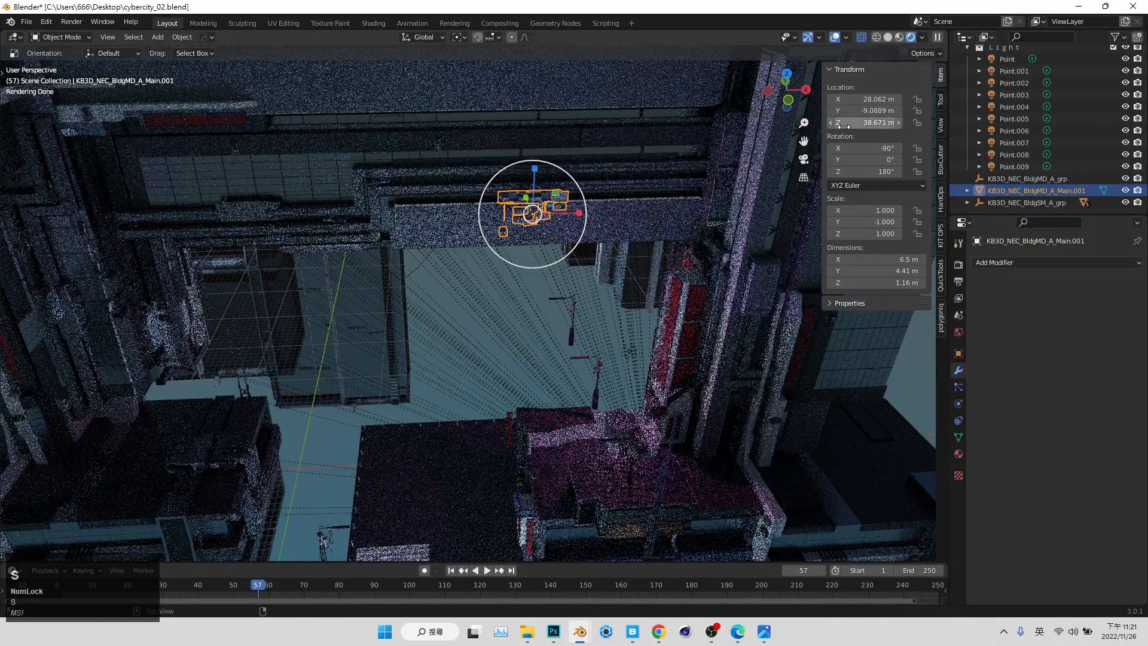
key(space)
key(ctrl+space)
drag(697, 222, 738, 230)
middle_drag(712, 246, 704, 230)
scroll(703, 232, up, 2)
shift+middle_drag(701, 232, 633, 333)
drag(647, 306, 658, 317)
drag(632, 246, 648, 234)
key(ctrl+z)
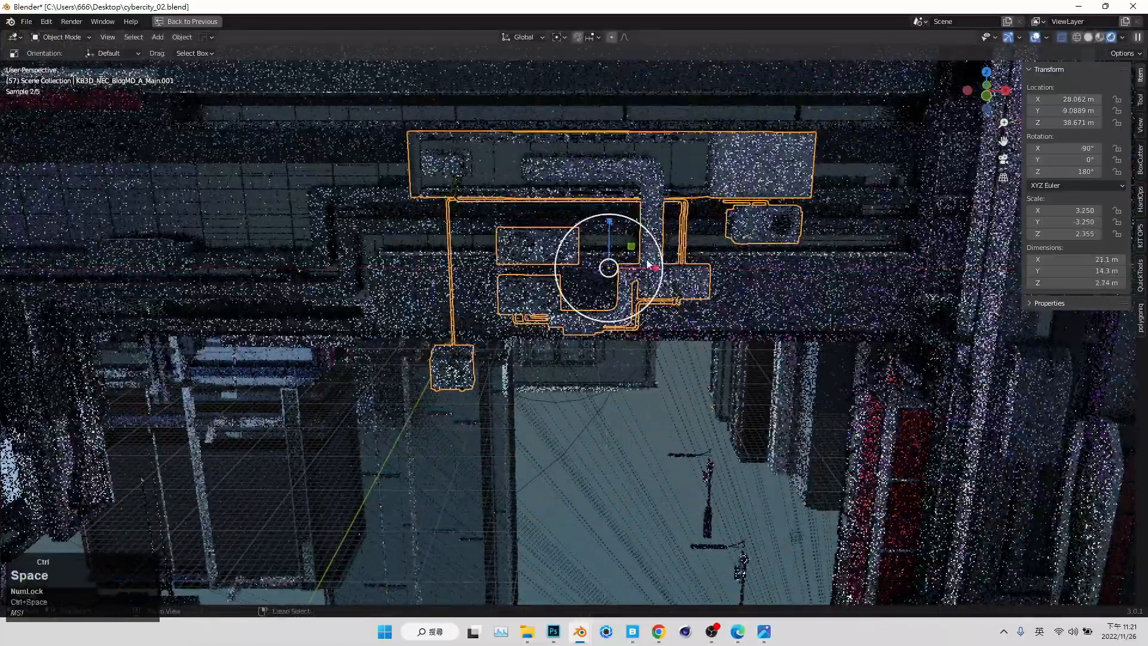
Move the enlarged rooftop piece so it lies against the face of the overhead beam
key(space)
click(650, 206)
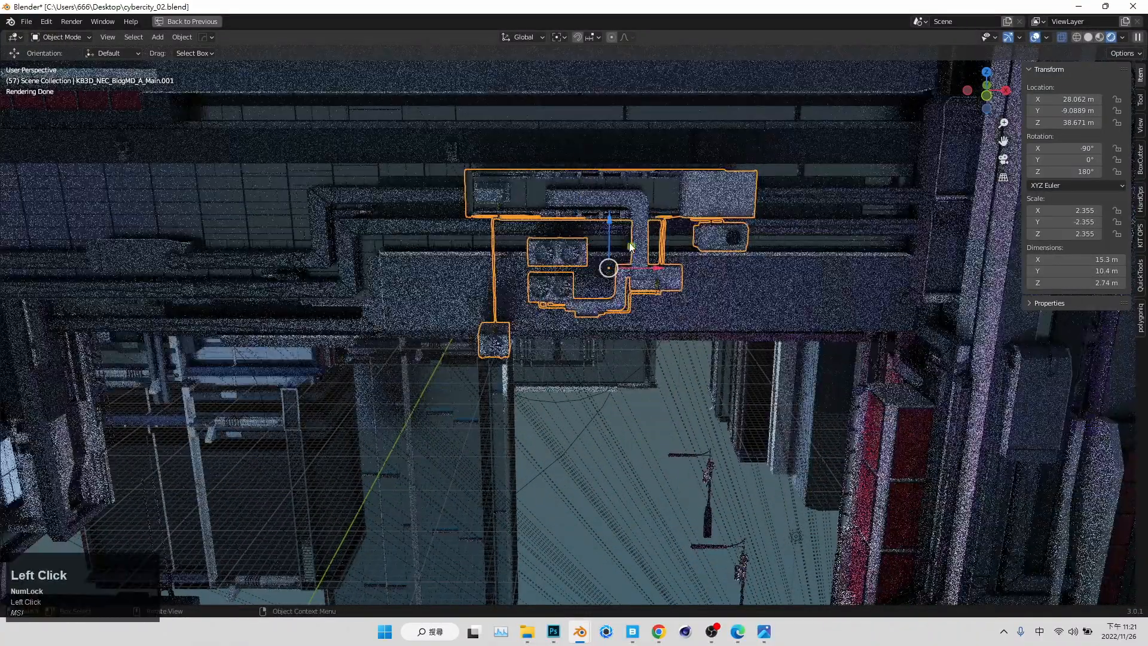
drag(630, 246, 705, 328)
scroll(679, 327, up, 2)
middle_drag(625, 302, 622, 274)
drag(568, 343, 670, 291)
In Edit Mode, reposition individual boxes and ducts of the rooftop piece so they fit along the overhead beam
key(Tab)
drag(494, 366, 133, 231)
drag(522, 261, 625, 313)
drag(593, 267, 232, 249)
drag(512, 298, 826, 408)
drag(643, 299, 648, 226)
click(1003, 159)
key(Tab)
Return to the camera view in the normal layout, collapse the Transform values, save the scene file and reselect the beam detail
click(623, 247)
click(795, 148)
click(1003, 156)
click(1001, 162)
click(431, 486)
key(ctrl+space)
key(space)
click(847, 70)
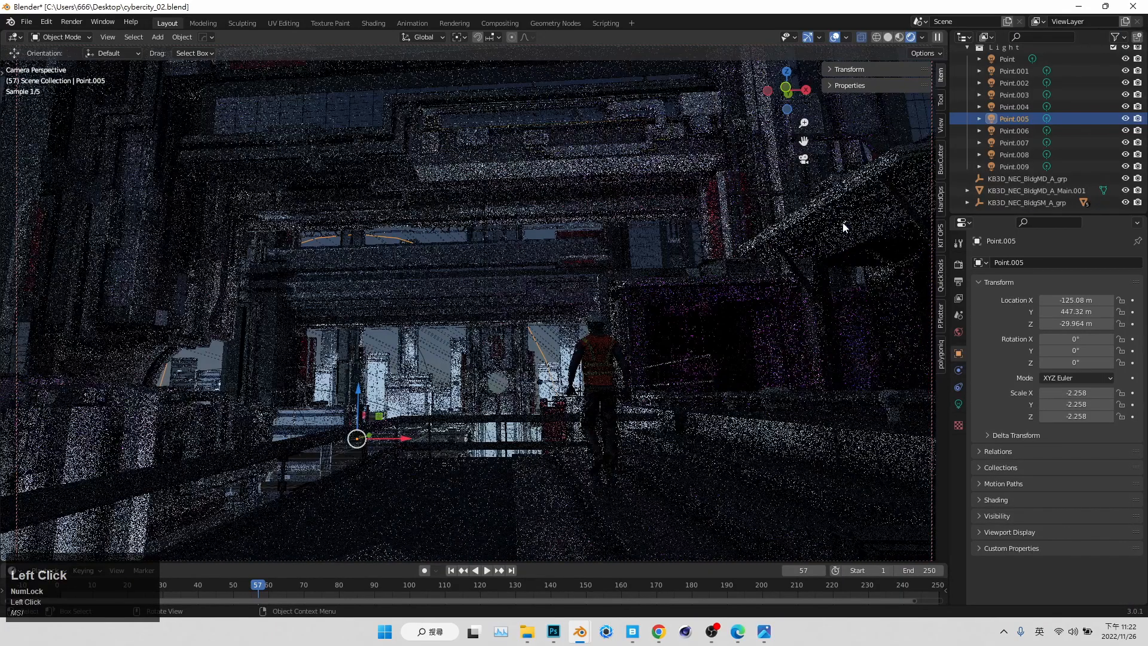
key(ctrl+s)
click(843, 217)
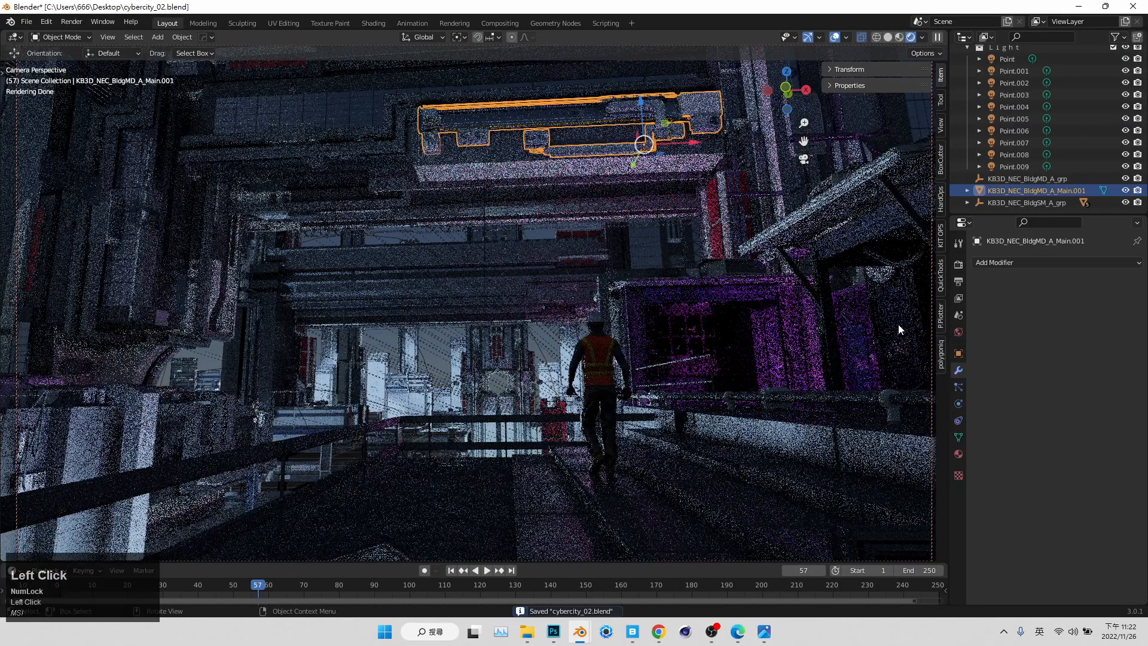
In Edit Mode, shift the small box on the beam detail toward the beam's left end, and return to Object Mode
click(441, 336)
click(457, 336)
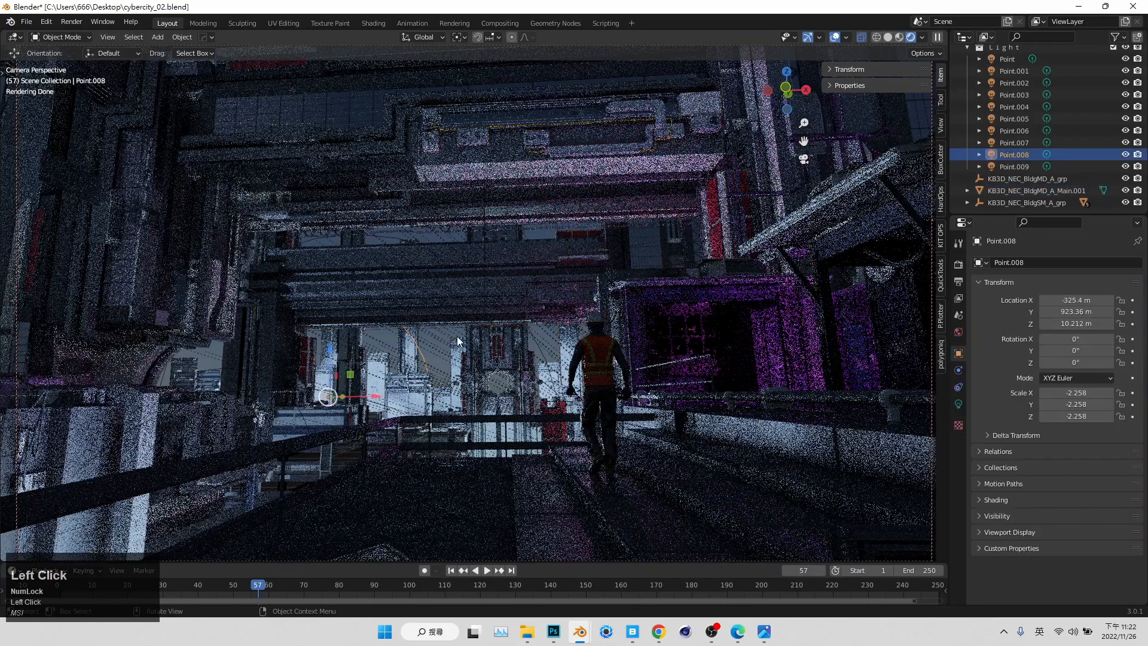
click(711, 105)
key(Tab)
click(564, 138)
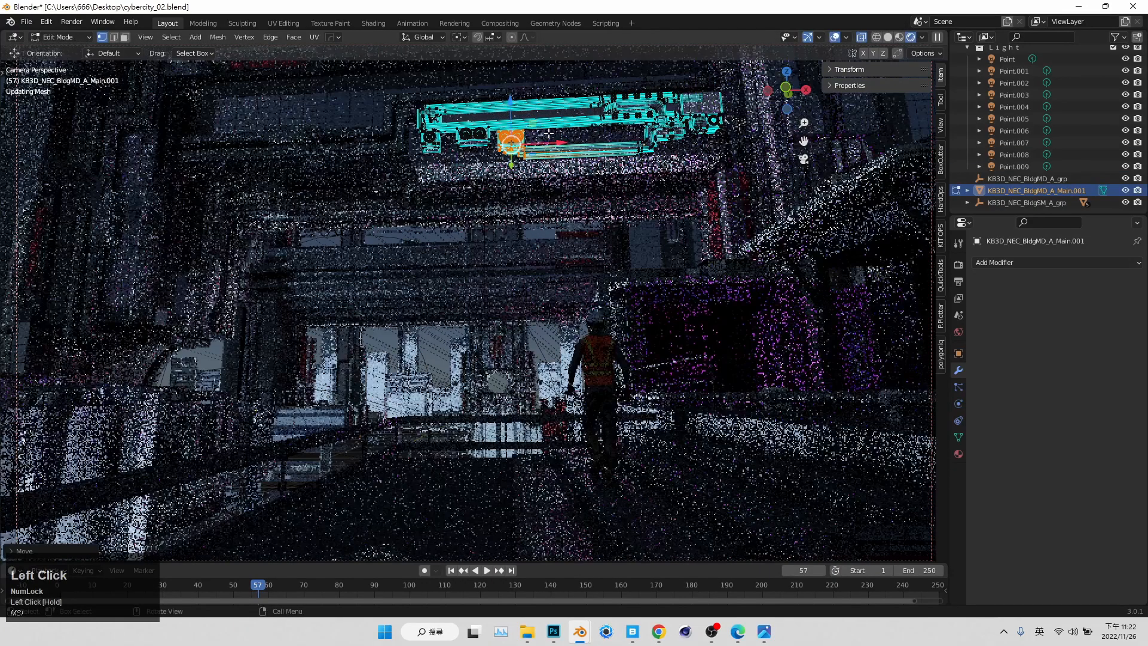
key(Tab)
click(445, 345)
click(652, 112)
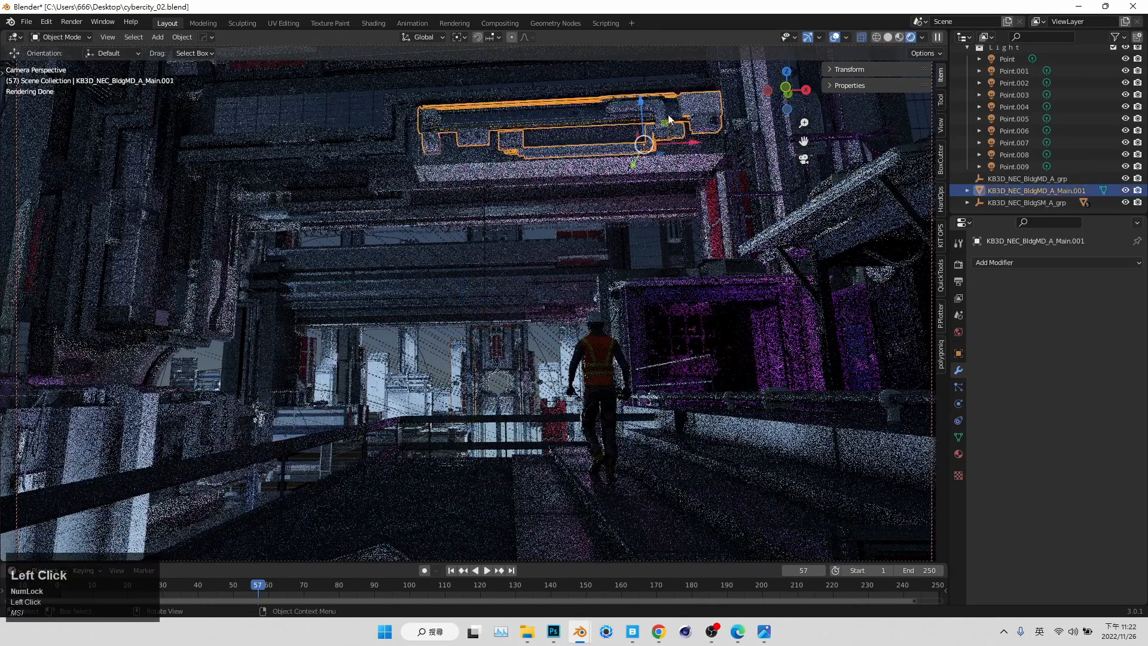
Examine the material slots of the purple-lit shop building, the left foreground tower and a background building
click(958, 453)
click(688, 335)
scroll(1051, 297, up, 2)
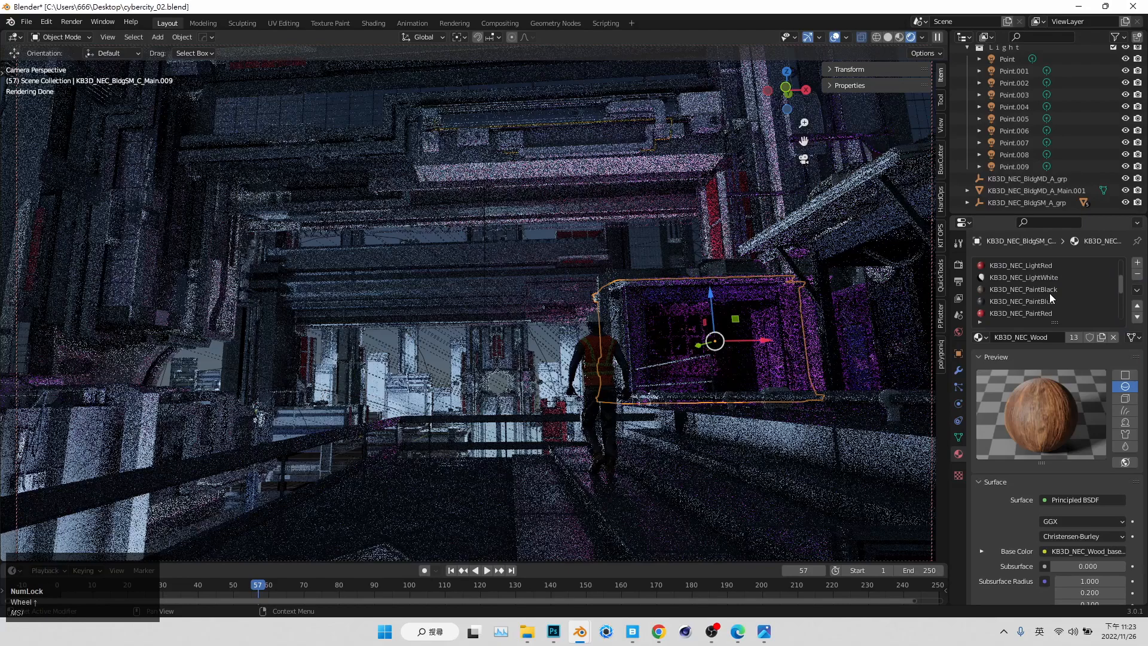
click(222, 272)
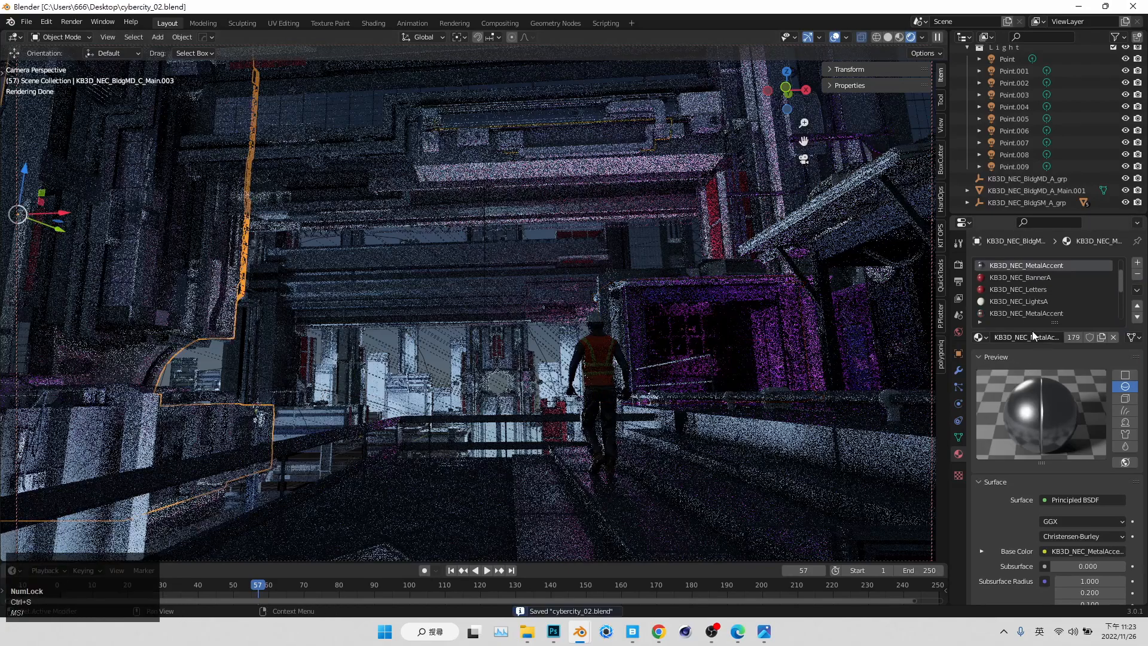
scroll(1058, 261, down, 2)
scroll(1044, 293, up, 3)
click(1059, 278)
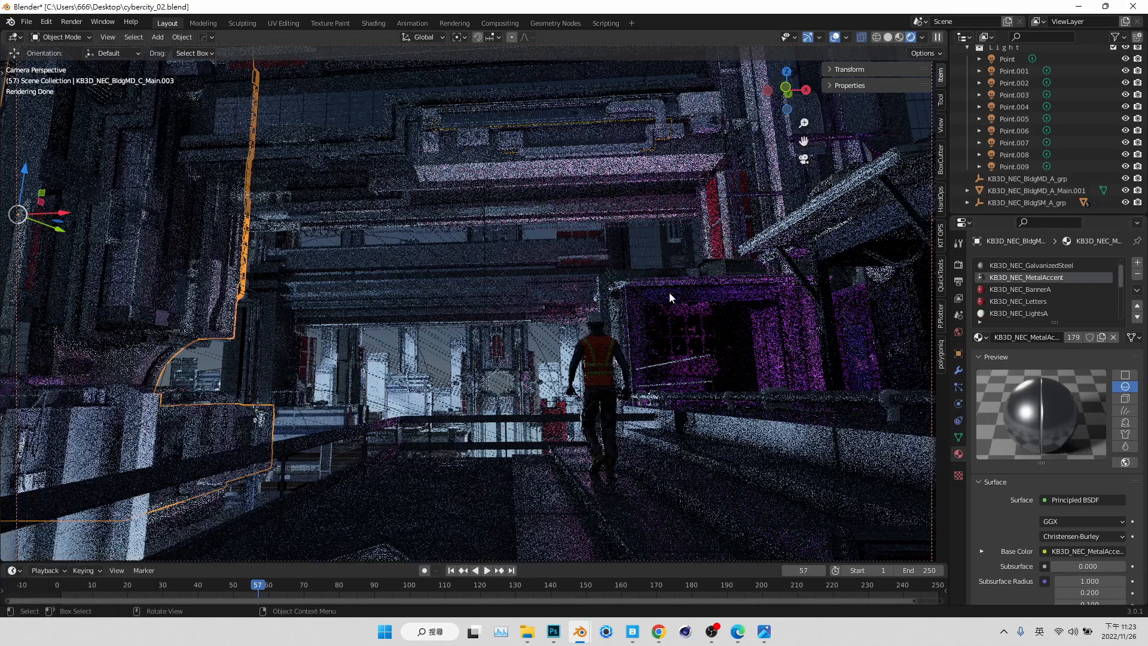
click(560, 249)
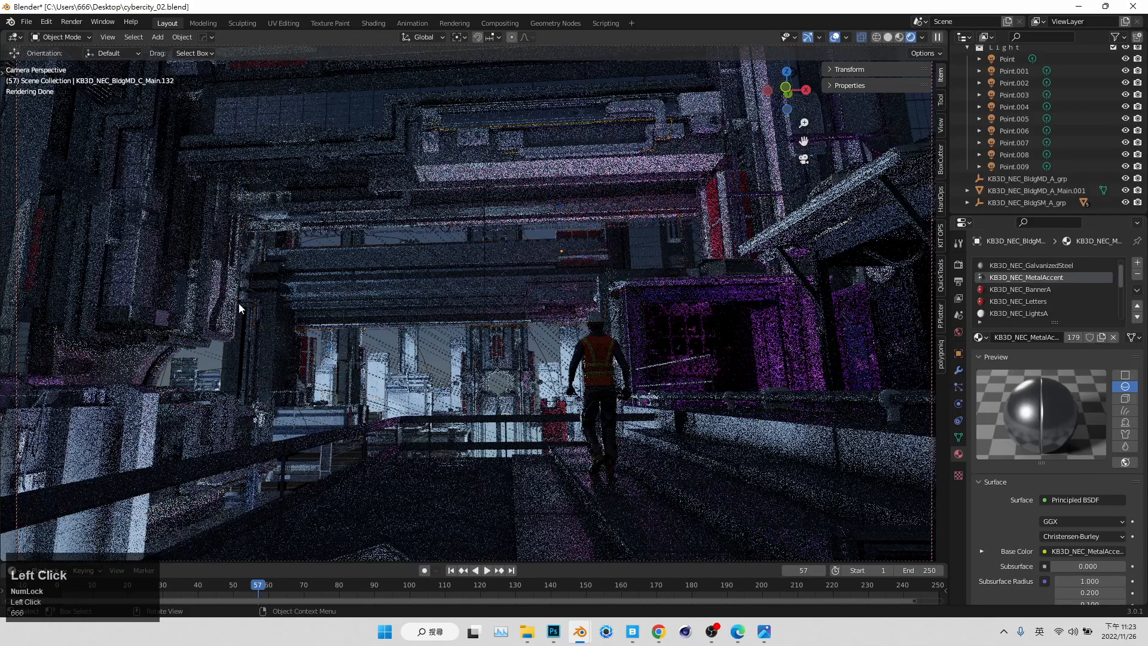